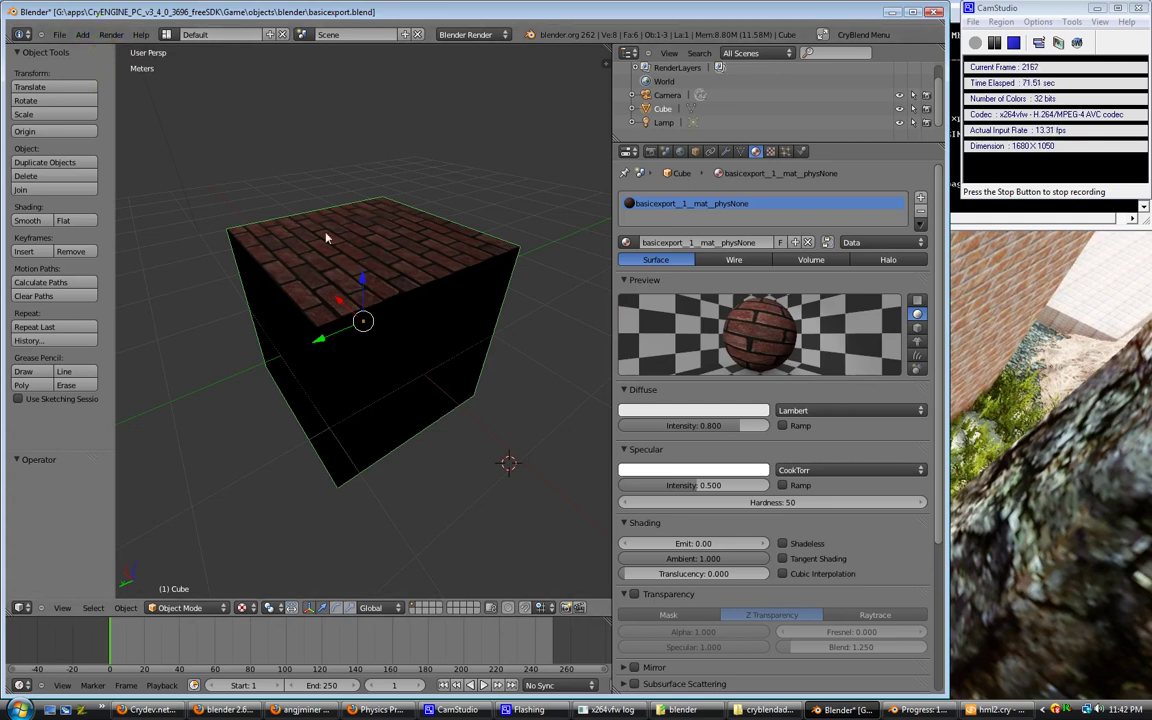
{"action": "left_click", "coordinate": [82, 34]}
{"action": "mouse_move", "coordinate": [110, 48]}
{"action": "left_click", "coordinate": [176, 62]}
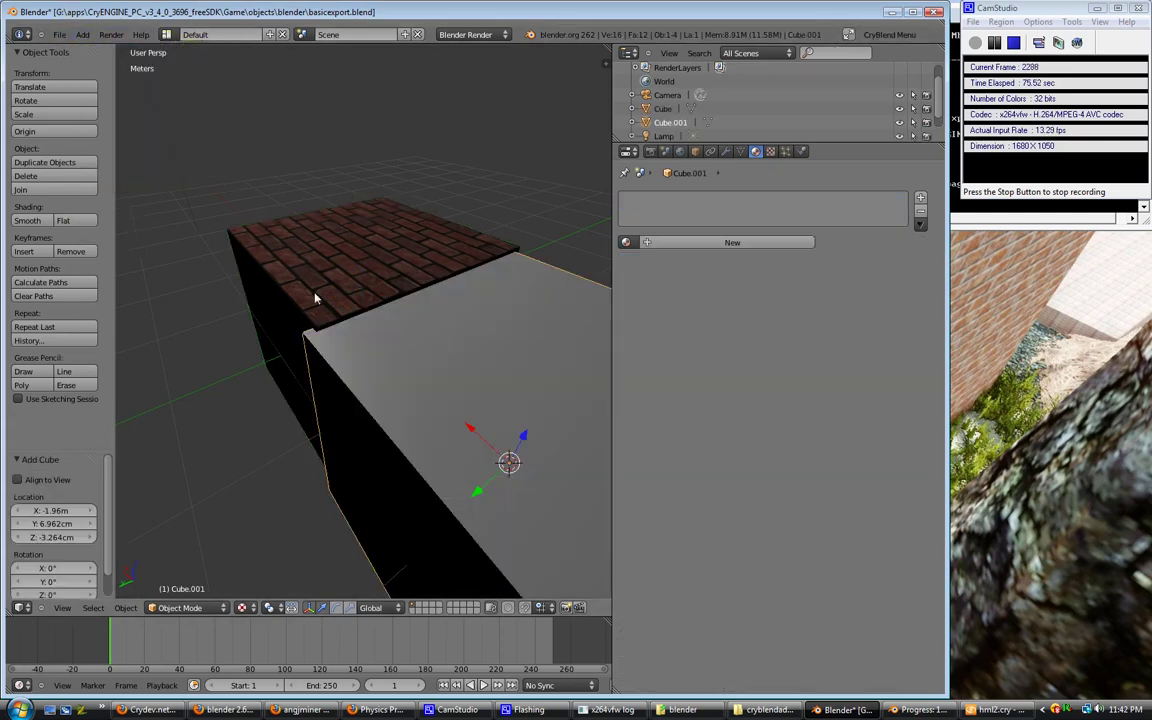
{"action": "middle_click_drag", "start_coordinate": [345, 444], "coordinate": [440, 414]}
{"action": "scroll", "coordinate": [435, 414], "scroll_direction": "down", "scroll_amount": 3}
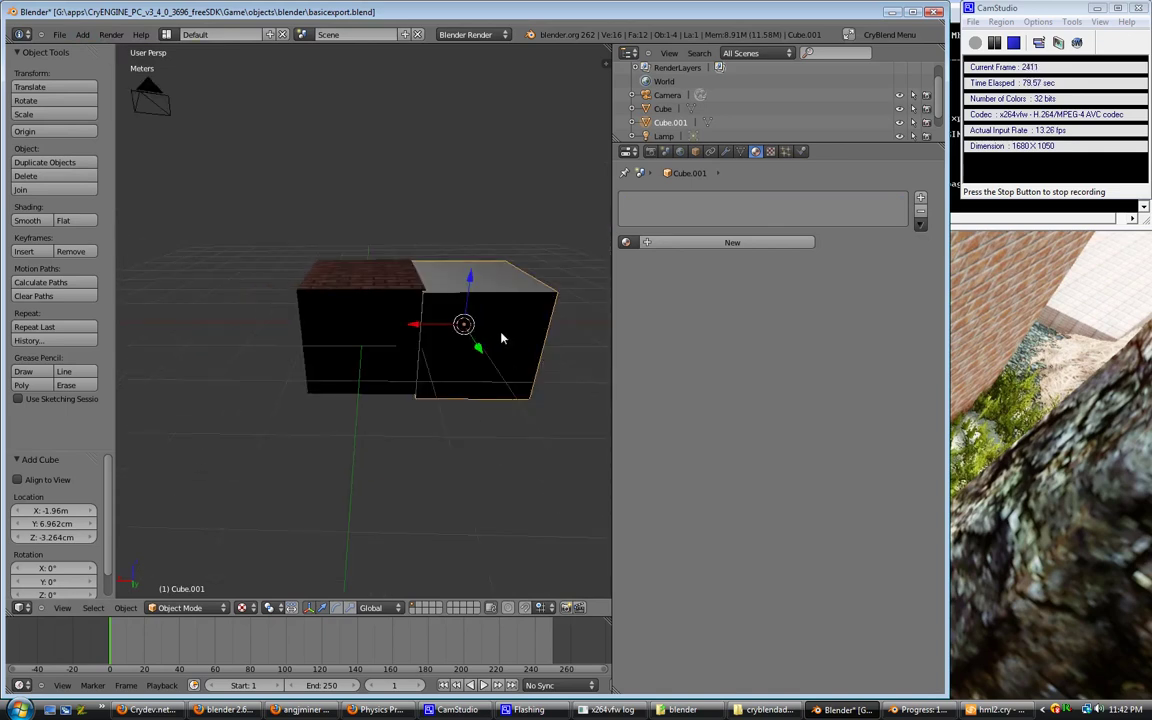
{"action": "key", "text": "x"}
{"action": "left_click", "coordinate": [502, 338]}
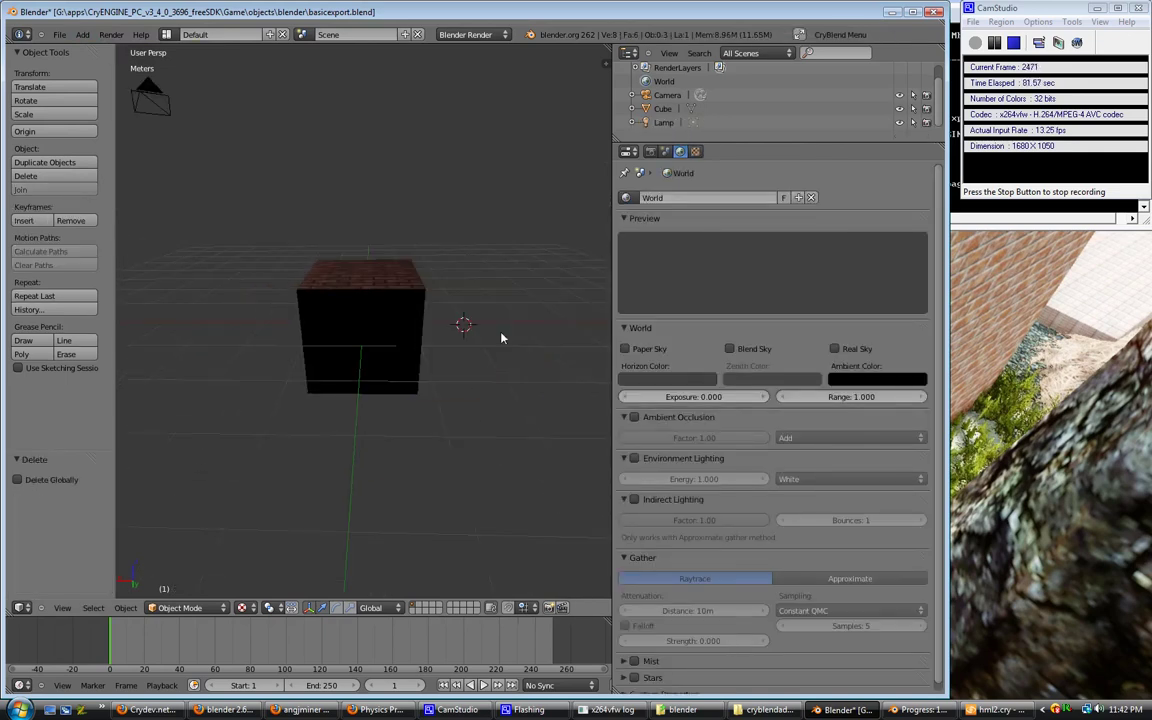
{"action": "key", "text": "Home"}
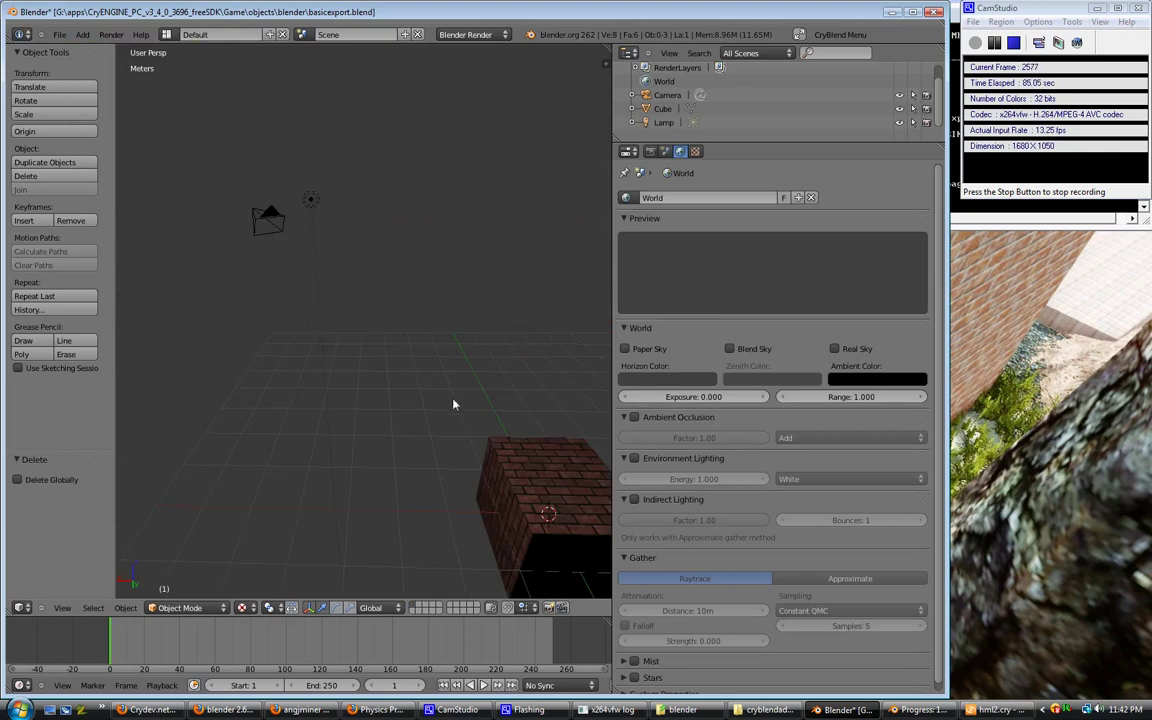
{"action": "middle_click_drag", "start_coordinate": [453, 399], "coordinate": [505, 402]}
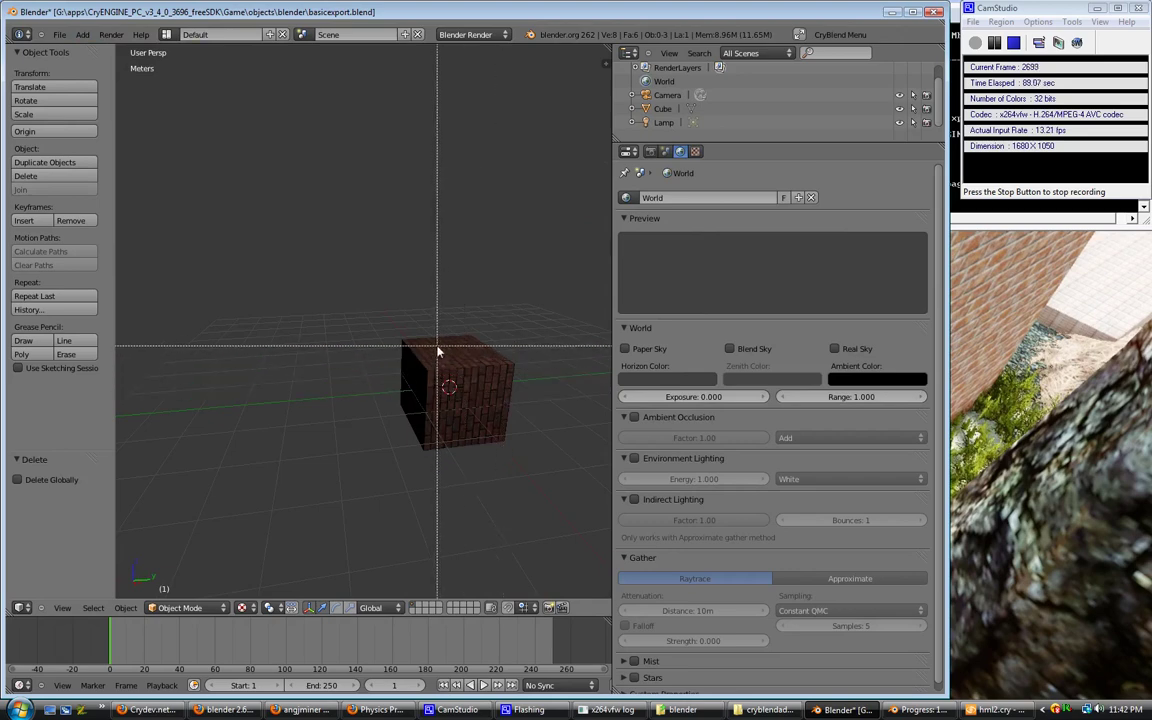
{"action": "scroll", "coordinate": [444, 359], "scroll_direction": "up", "scroll_amount": 8}
{"action": "scroll", "coordinate": [533, 452], "scroll_direction": "down", "scroll_amount": 8}
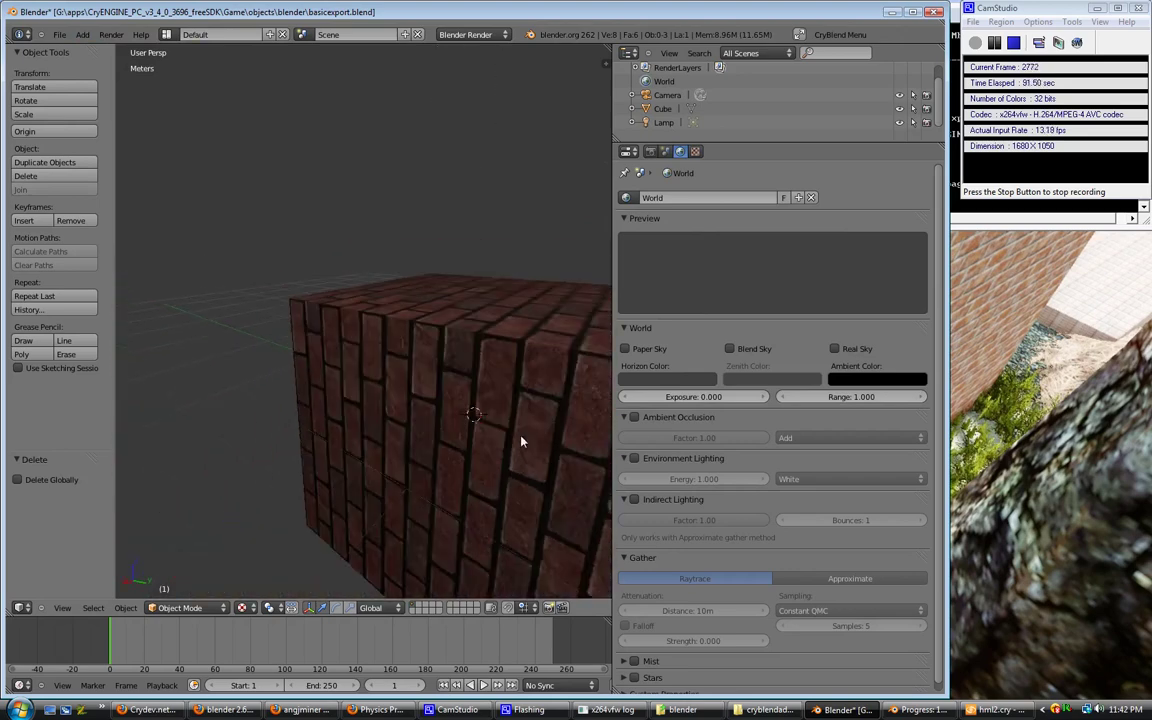
Add a new cube at the scene centre with the basicexport__2__proxy__physProxyNoDraw material
{"action": "left_click", "coordinate": [82, 34]}
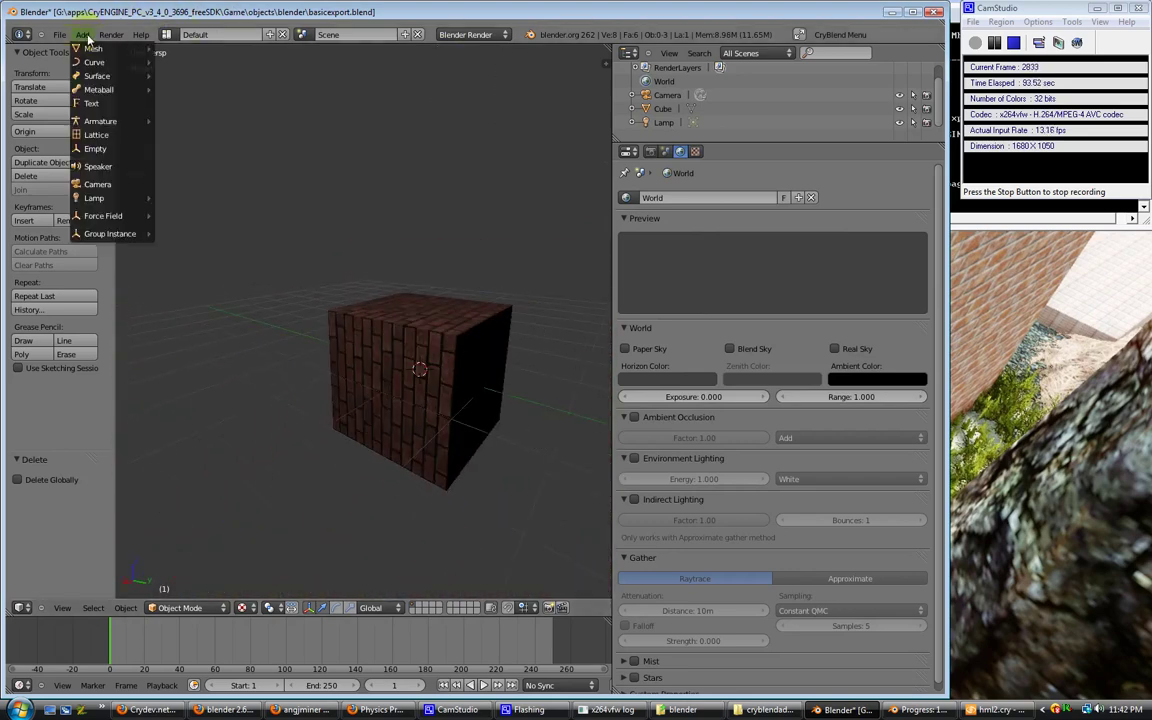
{"action": "mouse_move", "coordinate": [95, 48]}
{"action": "left_click", "coordinate": [186, 65]}
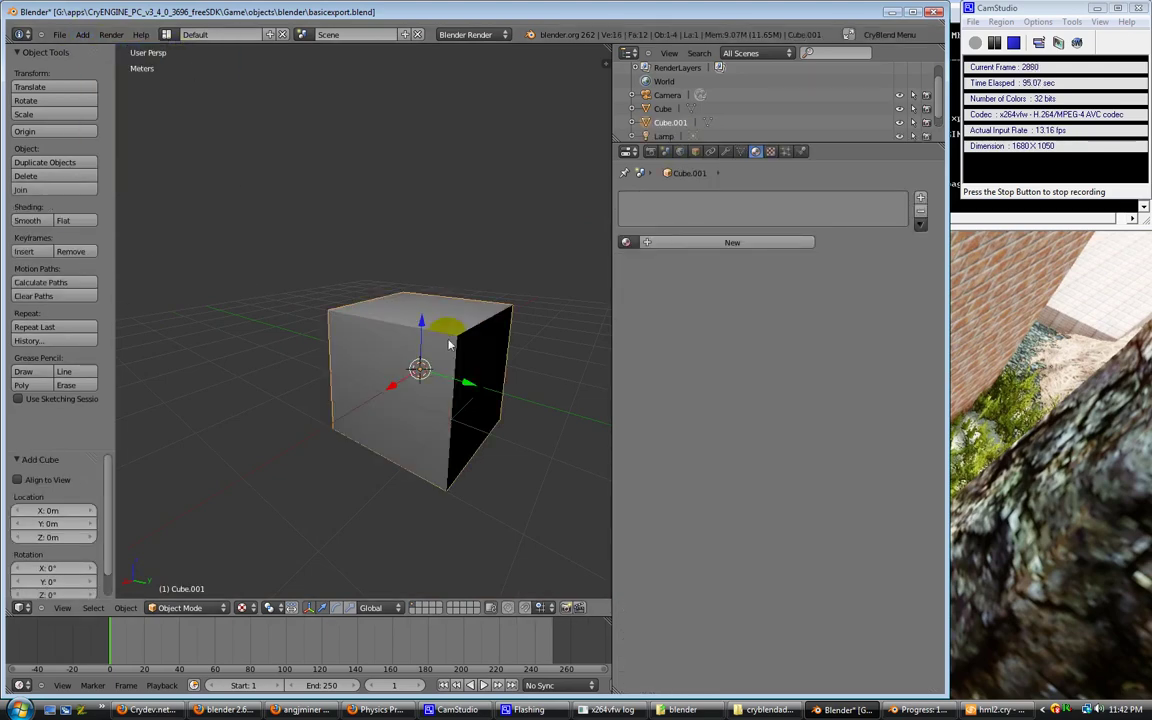
{"action": "left_click", "coordinate": [626, 243]}
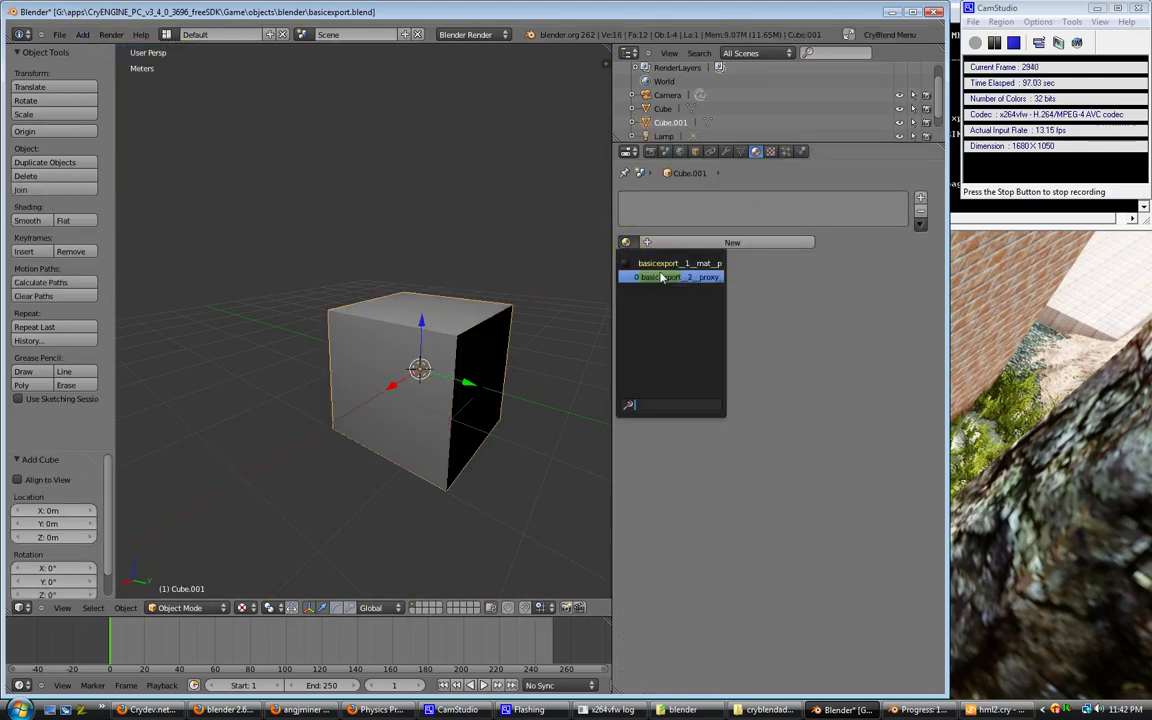
{"action": "left_click", "coordinate": [663, 269]}
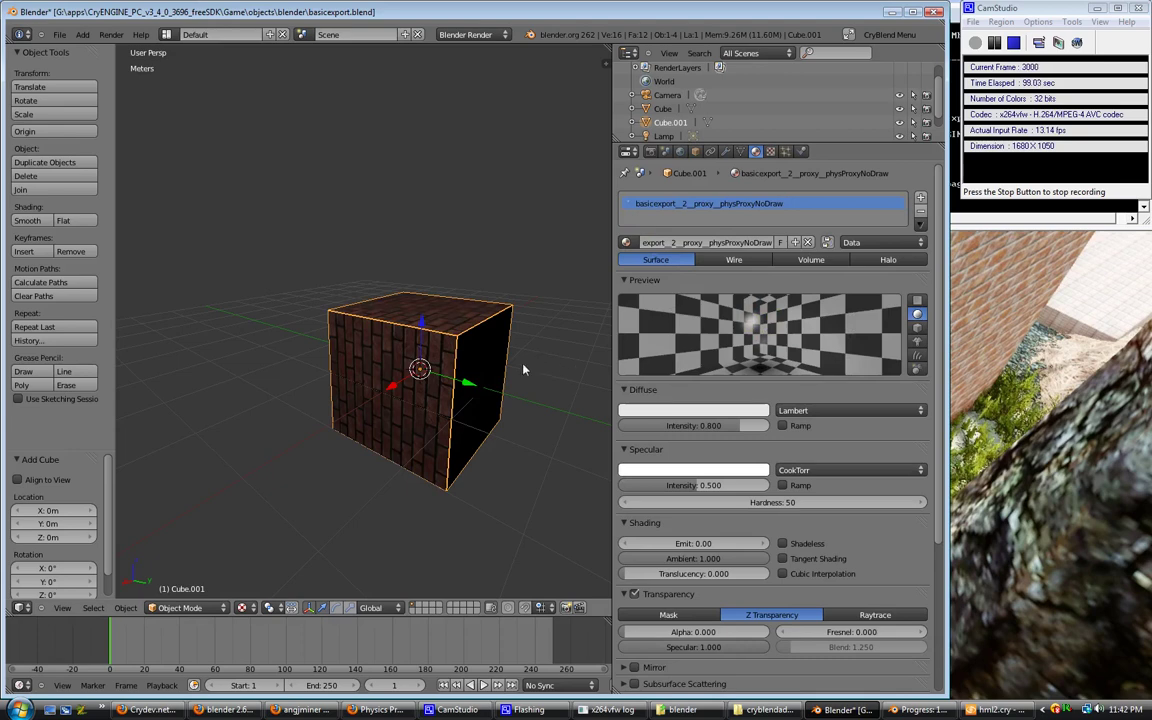
Scale the proxy cube up to about 1.023 and apply its scale
{"action": "middle_click_drag", "start_coordinate": [527, 375], "coordinate": [453, 407]}
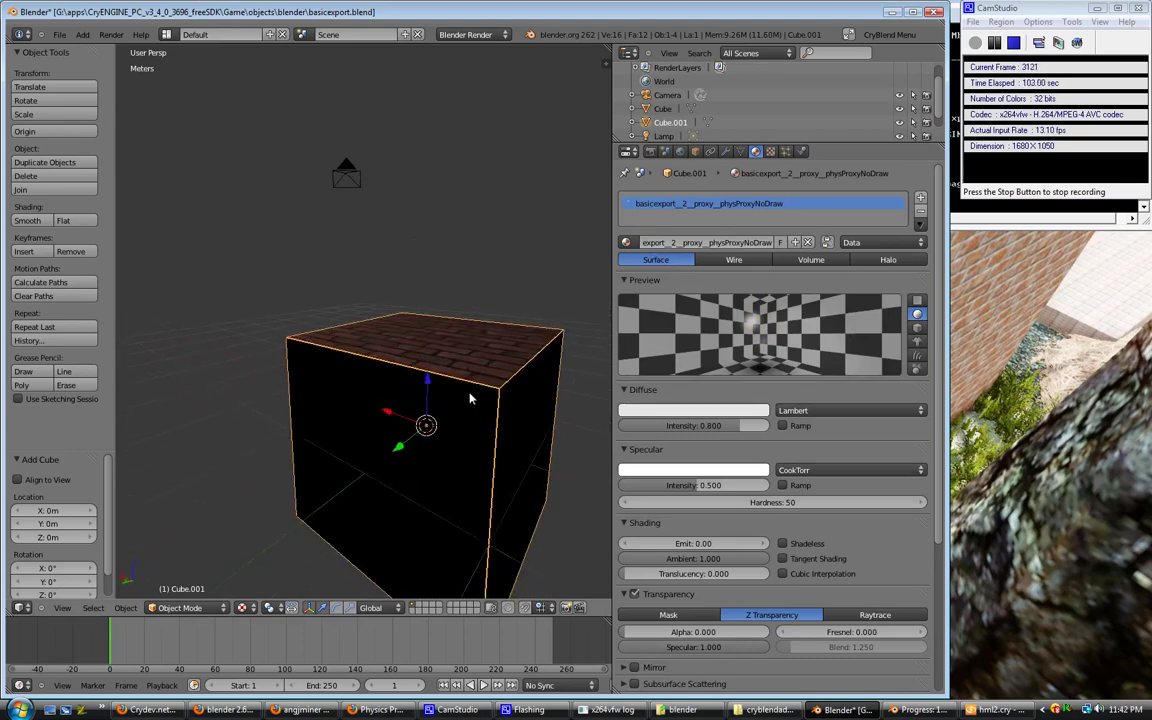
{"action": "key", "text": "s"}
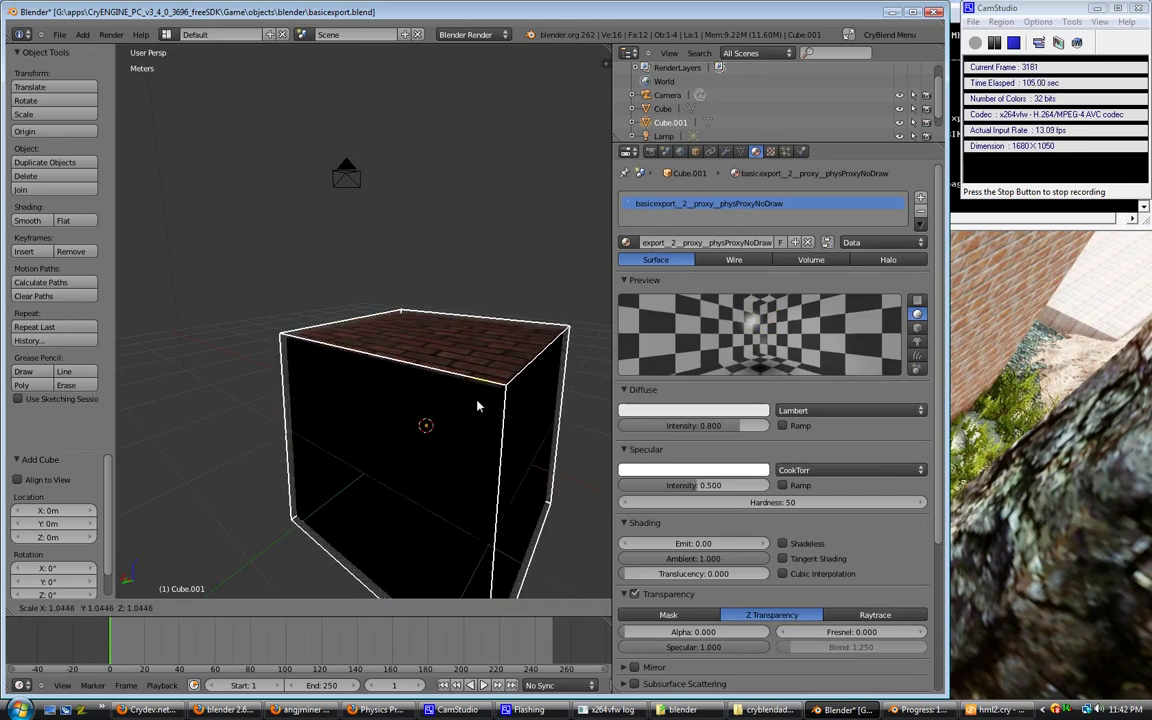
{"action": "left_click", "coordinate": [478, 402]}
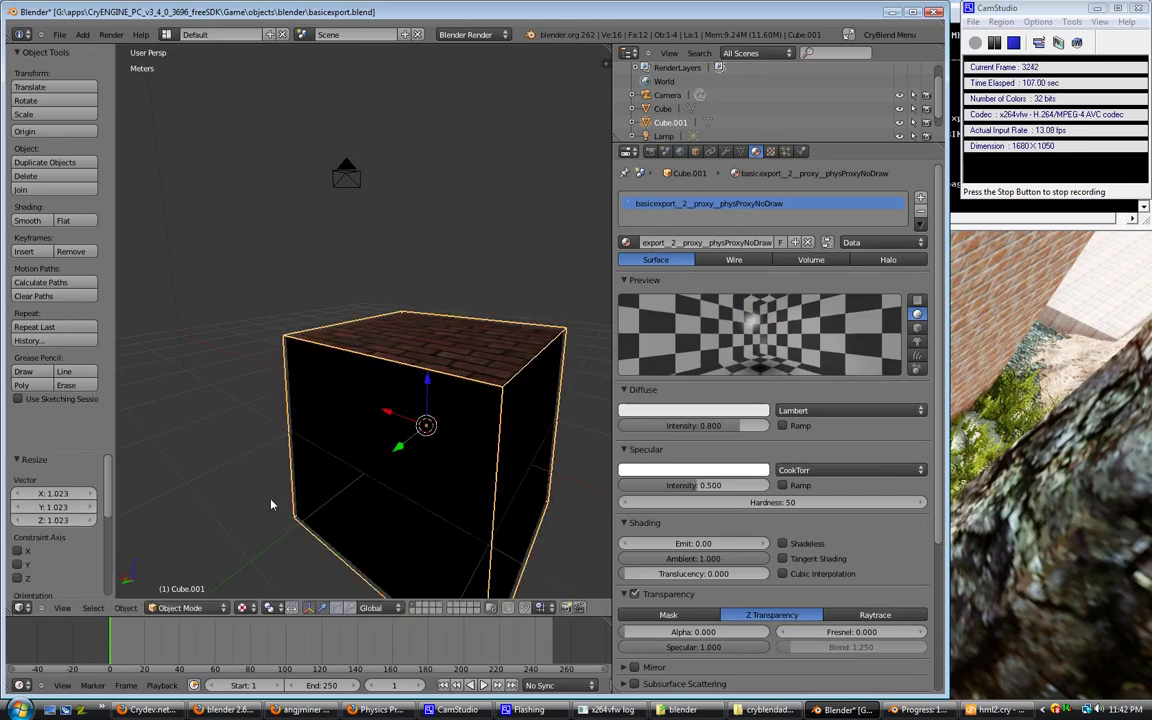
{"action": "left_click", "coordinate": [125, 607]}
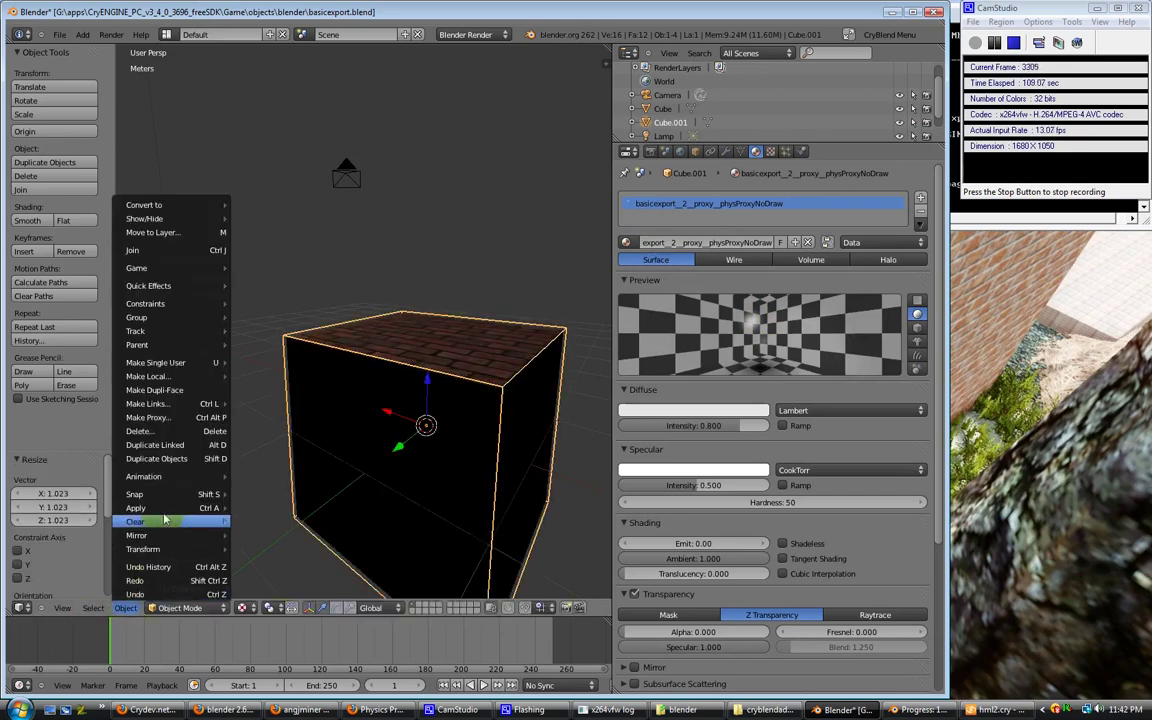
{"action": "mouse_move", "coordinate": [167, 510]}
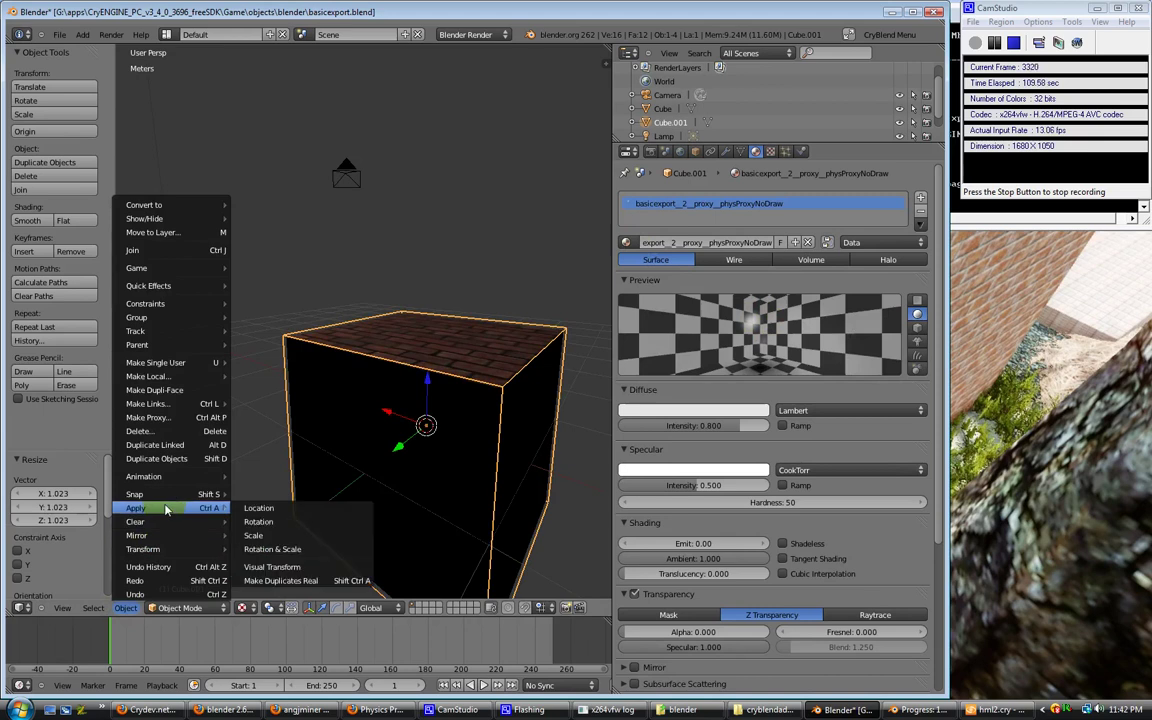
{"action": "left_click", "coordinate": [265, 538]}
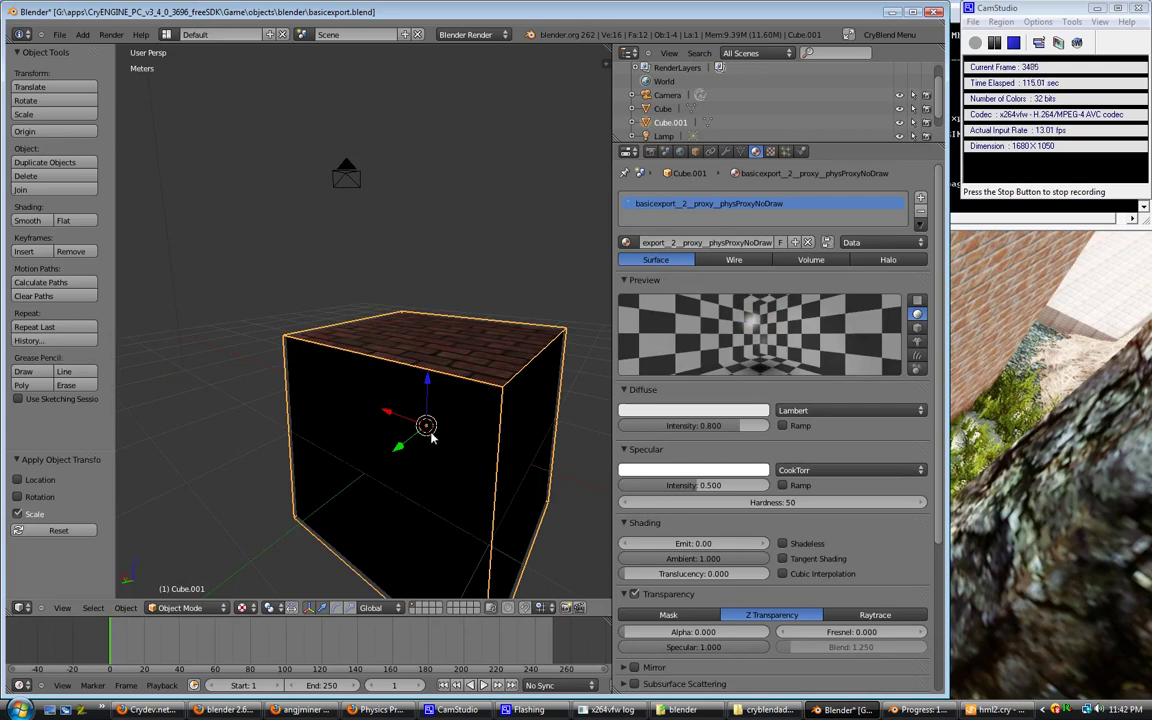
Widen the properties area and show the brick Cube's basicexport__1__mat__physNone material settings
{"action": "middle_click_drag", "start_coordinate": [388, 395], "coordinate": [350, 395]}
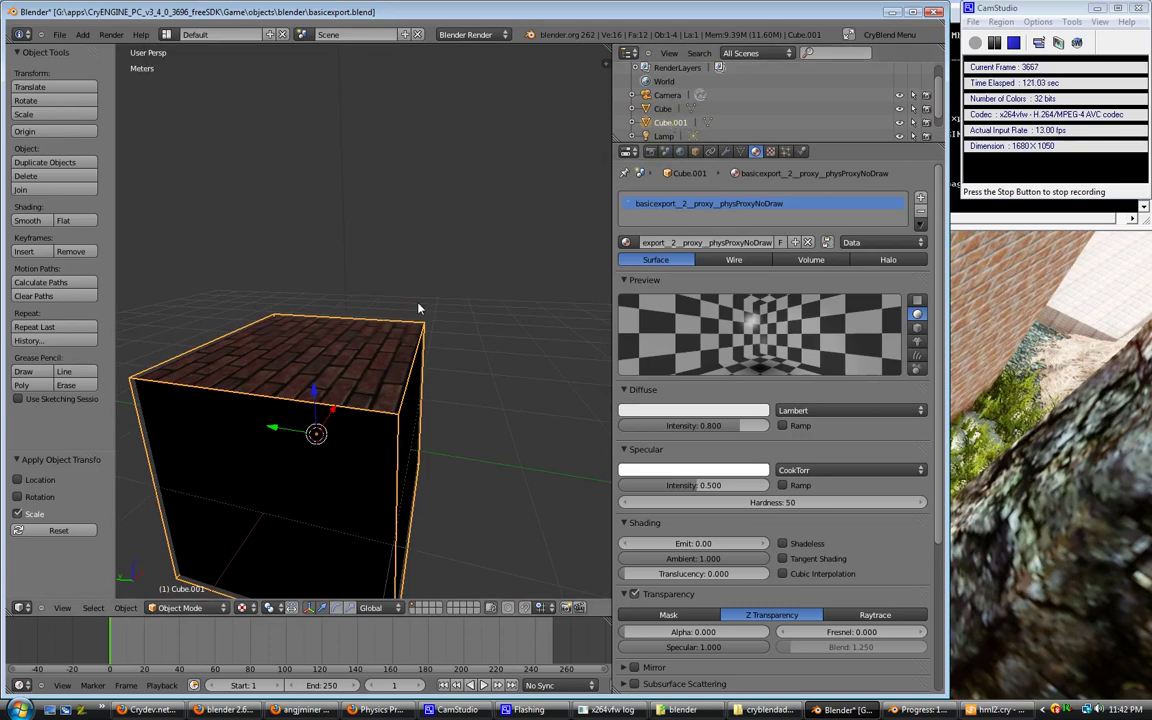
{"action": "middle_click_drag", "start_coordinate": [446, 341], "coordinate": [365, 329]}
{"action": "middle_click_drag", "start_coordinate": [367, 381], "coordinate": [280, 342]}
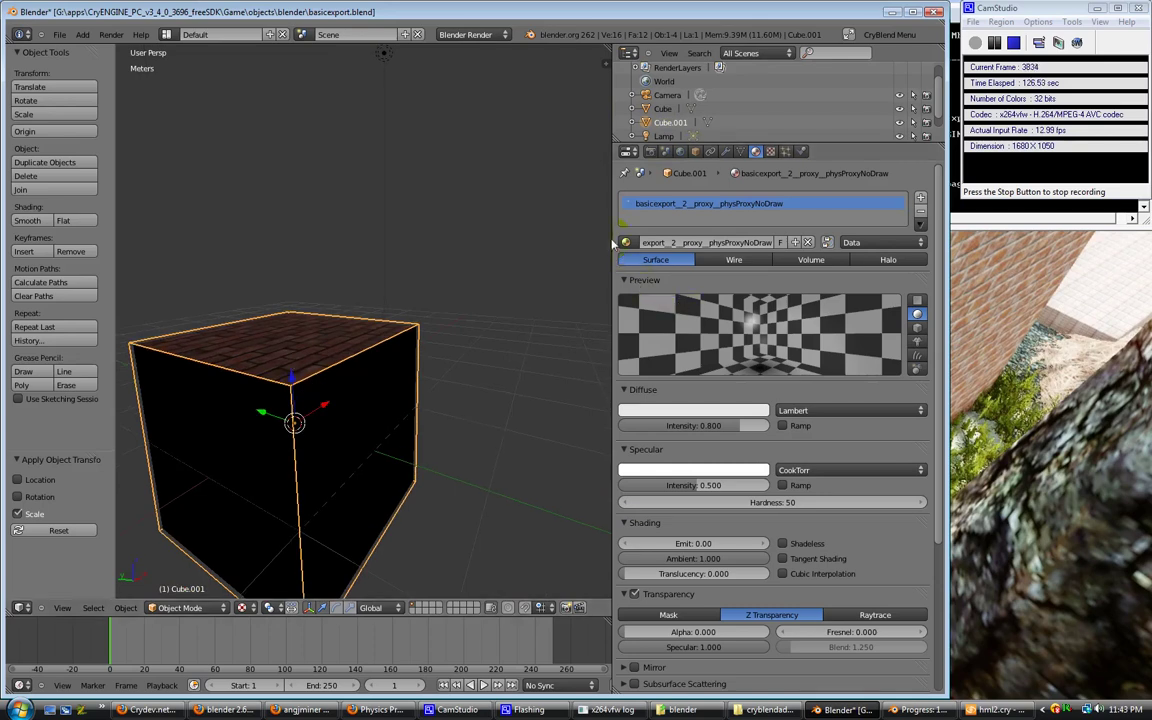
{"action": "left_click_drag", "start_coordinate": [615, 257], "coordinate": [494, 243]}
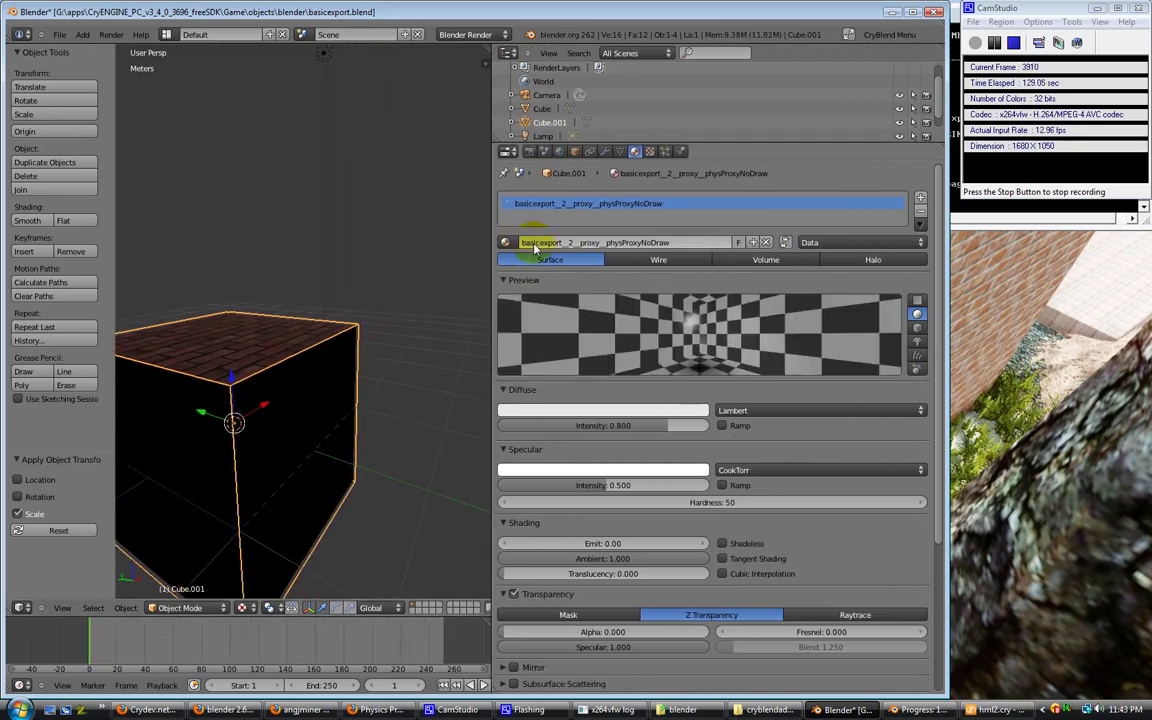
{"action": "left_click", "coordinate": [512, 108]}
{"action": "left_click", "coordinate": [529, 122]}
{"action": "left_click", "coordinate": [552, 123]}
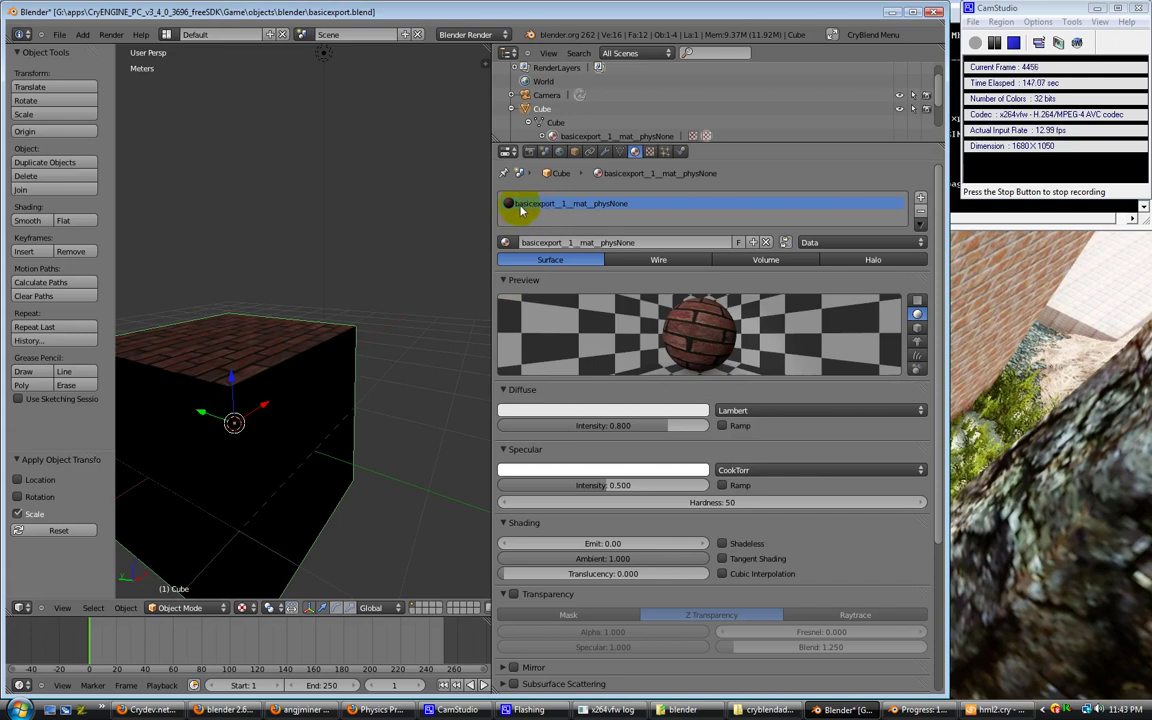
Rename the brick material to basicexport2__1__mat__physNone
{"action": "left_click", "coordinate": [565, 243]}
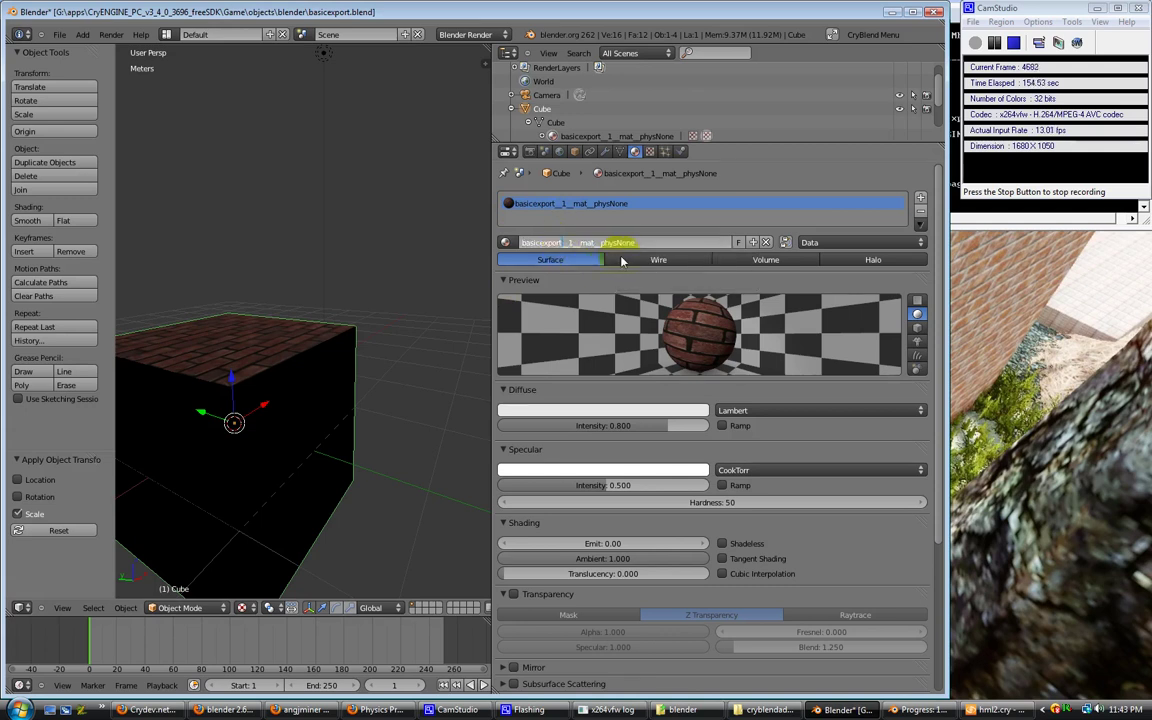
{"action": "type", "text": "2"}
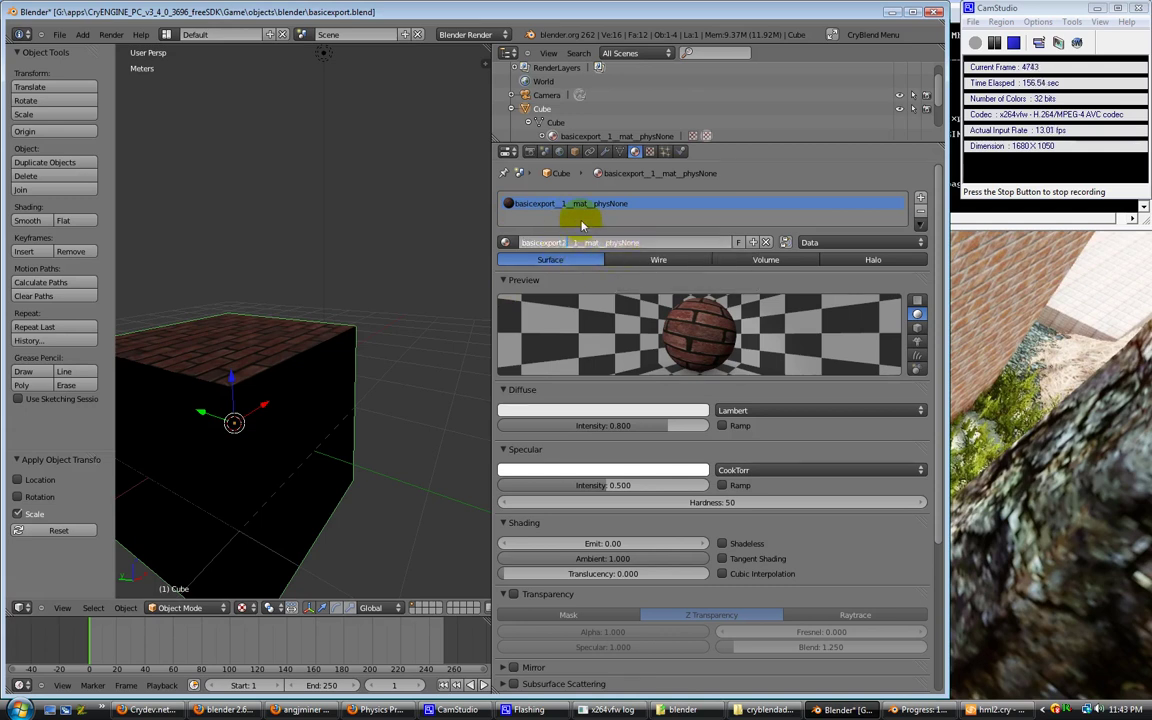
{"action": "key", "text": "Return"}
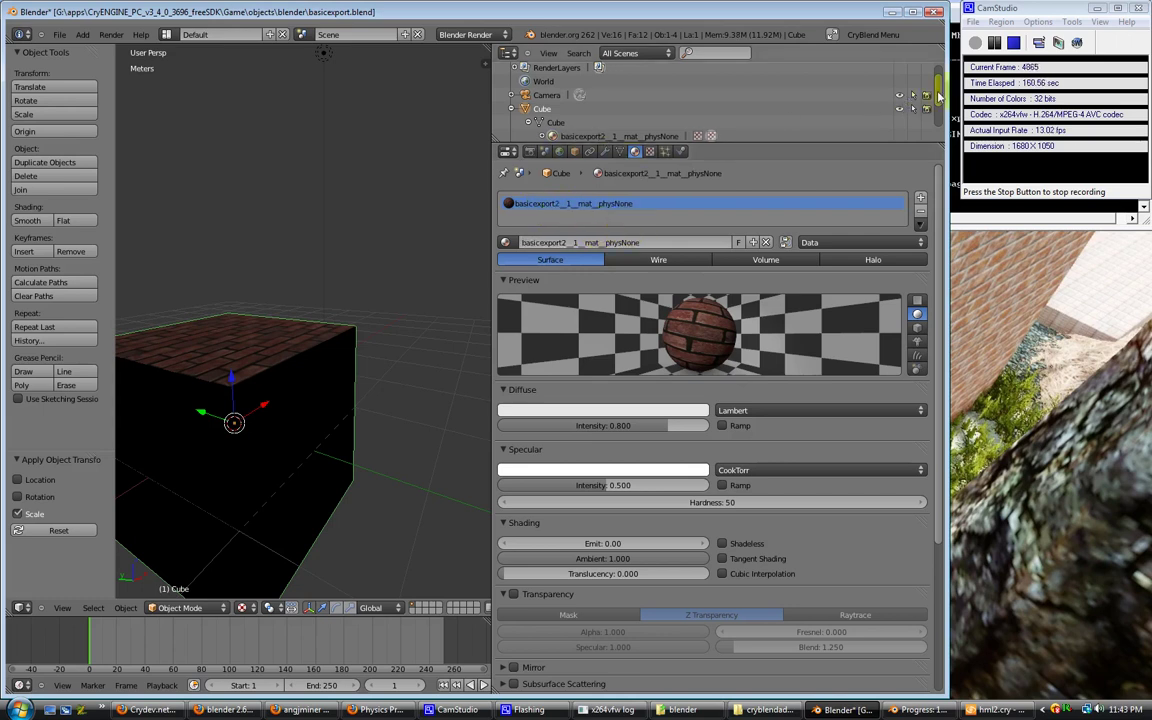
{"action": "scroll", "coordinate": [940, 118], "scroll_direction": "down", "scroll_amount": 2}
Rename Cube.001's proxy material to basicexport2__2__proxy__physProxyNoDraw
{"action": "left_click", "coordinate": [512, 108]}
{"action": "left_click", "coordinate": [556, 121]}
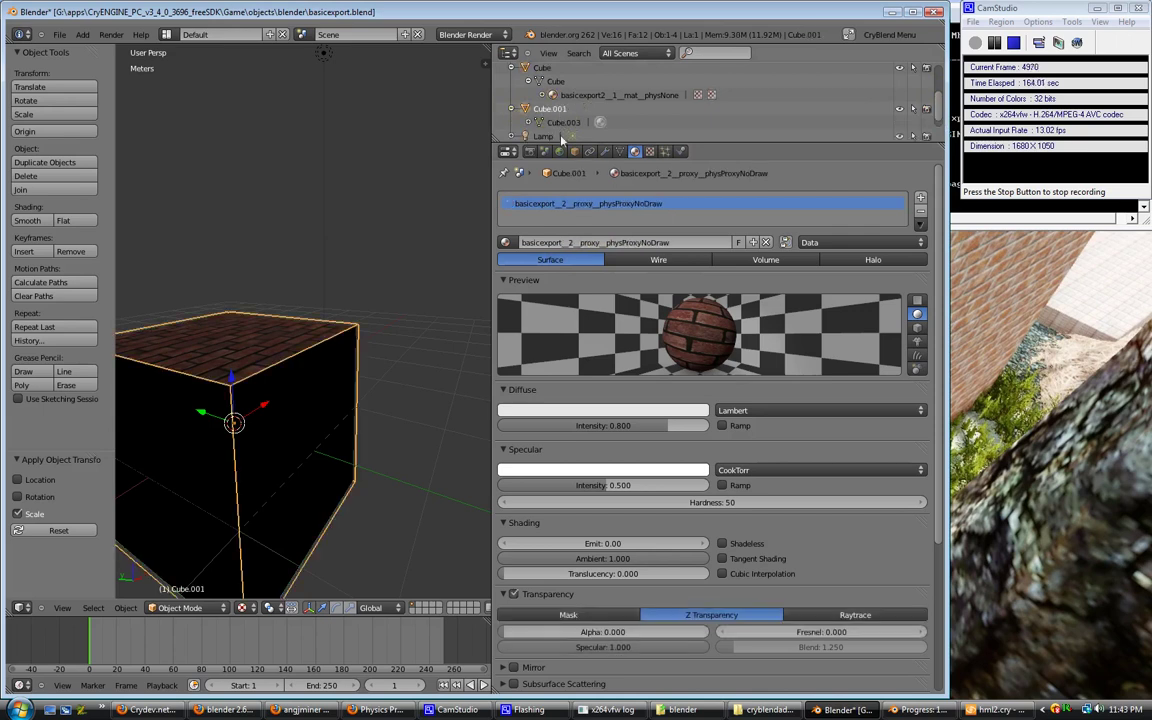
{"action": "double_click", "coordinate": [563, 243]}
{"action": "left_click", "coordinate": [563, 243]}
{"action": "type", "text": "2"}
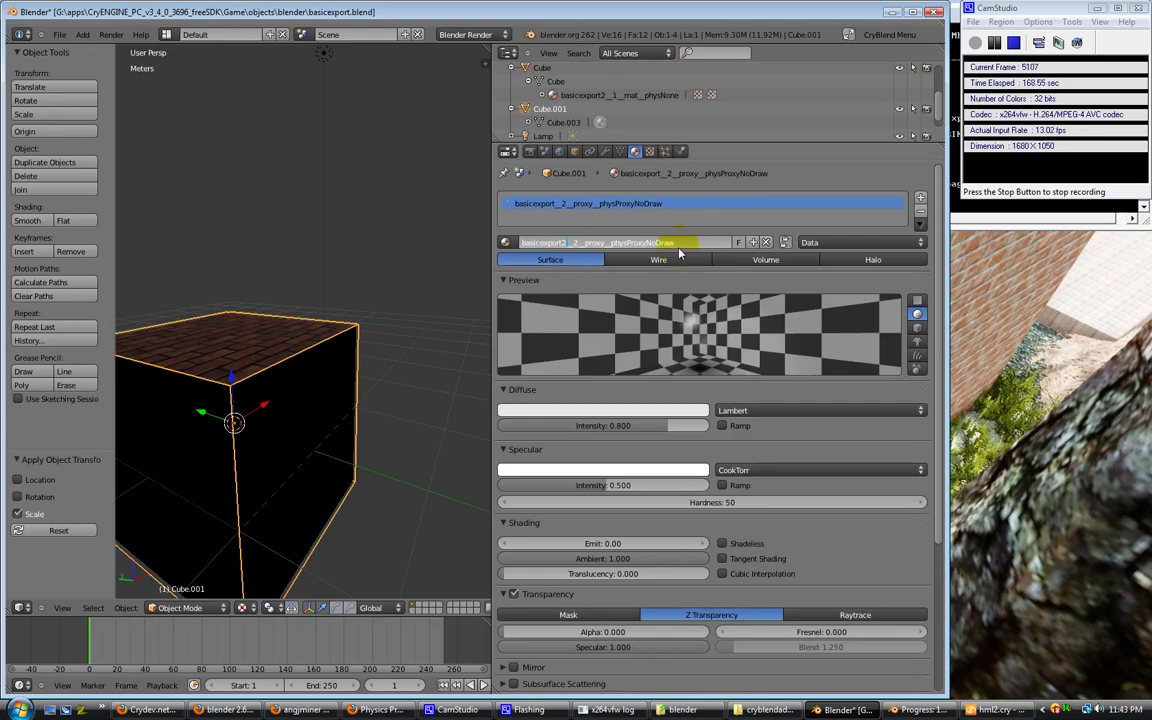
{"action": "key", "text": "Return"}
{"action": "middle_click_drag", "start_coordinate": [375, 314], "coordinate": [322, 315]}
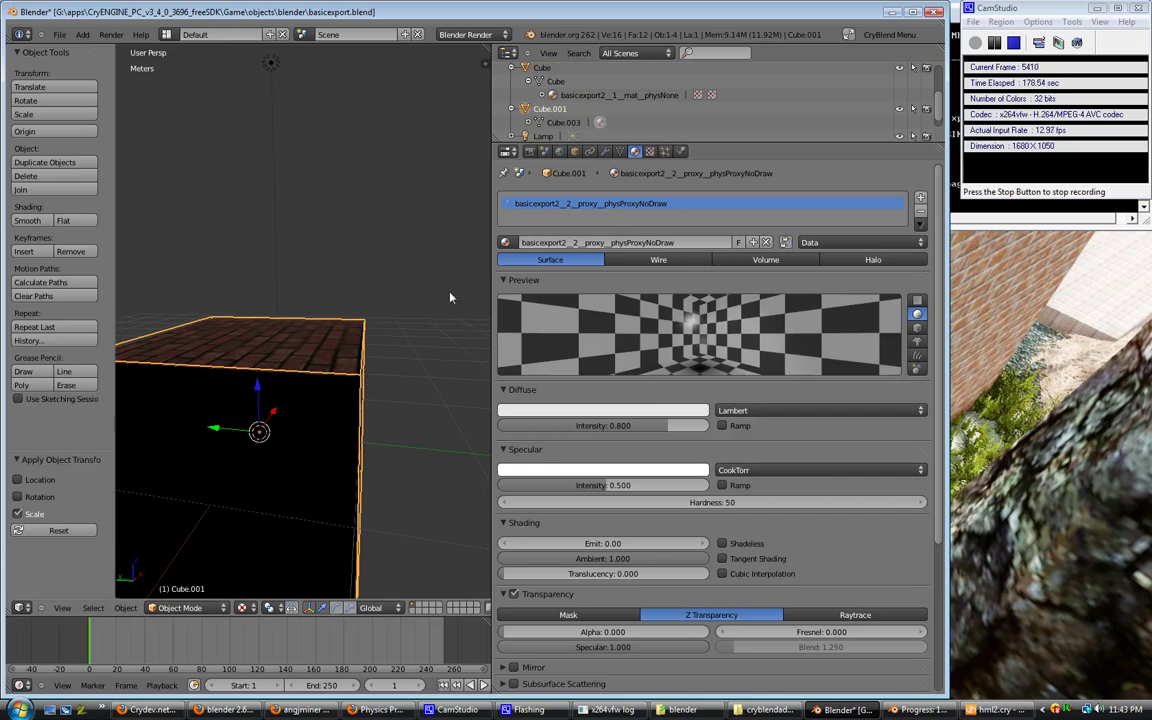
Select both cubes with Cube active and join Cube.001 into Cube
{"action": "left_click", "coordinate": [546, 69]}
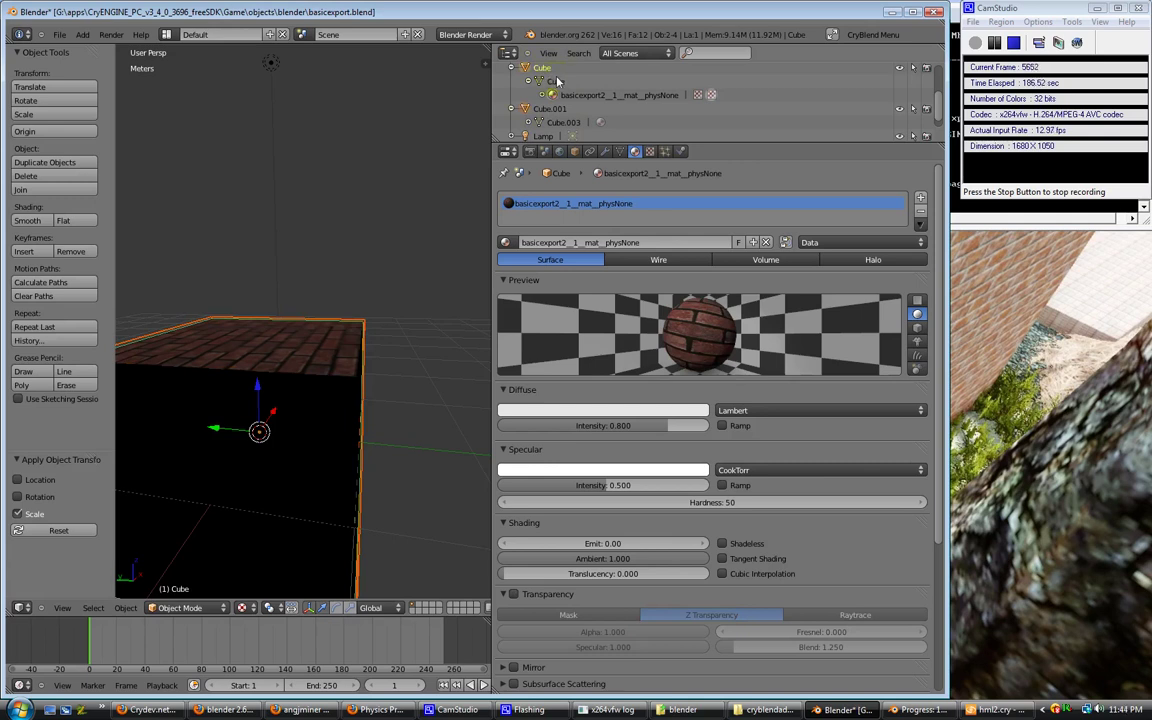
{"action": "left_click", "coordinate": [125, 608]}
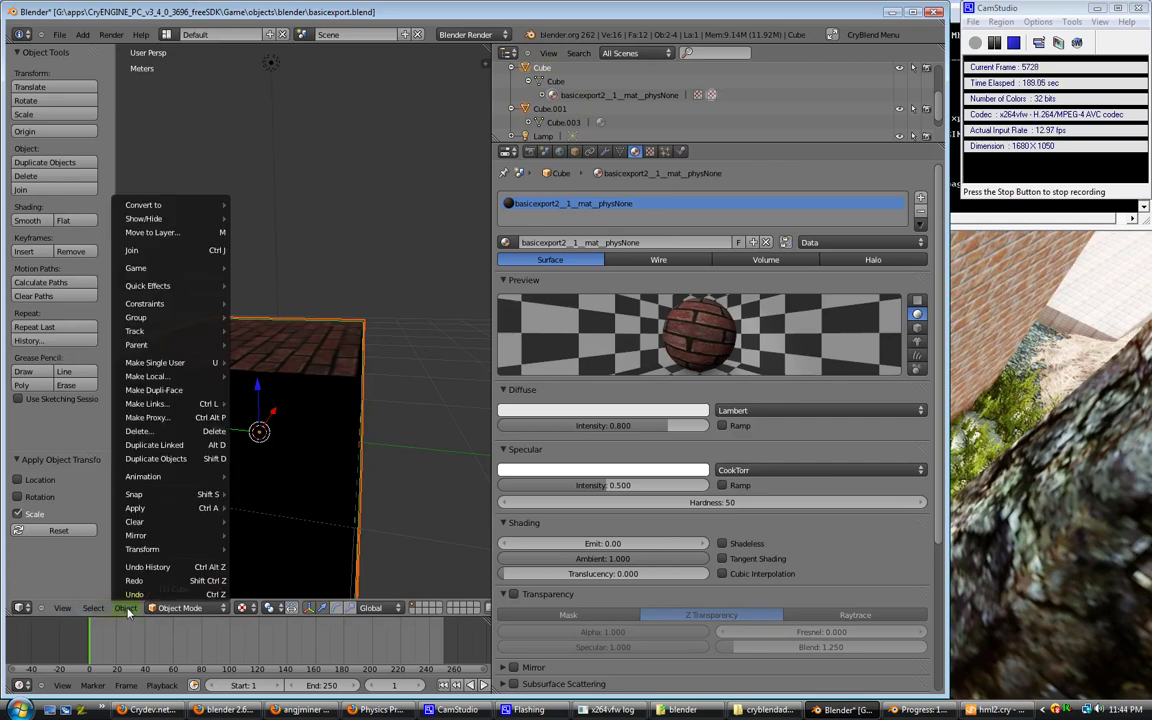
{"action": "left_click", "coordinate": [167, 252]}
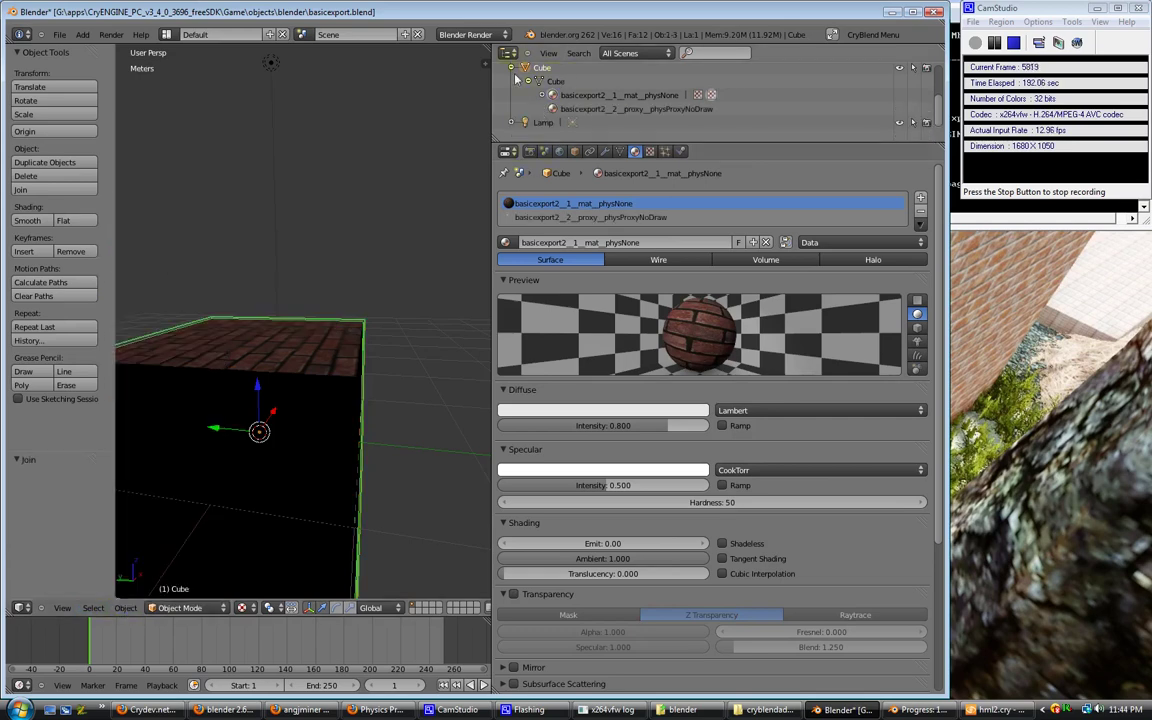
{"action": "middle_click_drag", "start_coordinate": [425, 356], "coordinate": [303, 522]}
{"action": "left_click", "coordinate": [216, 609]}
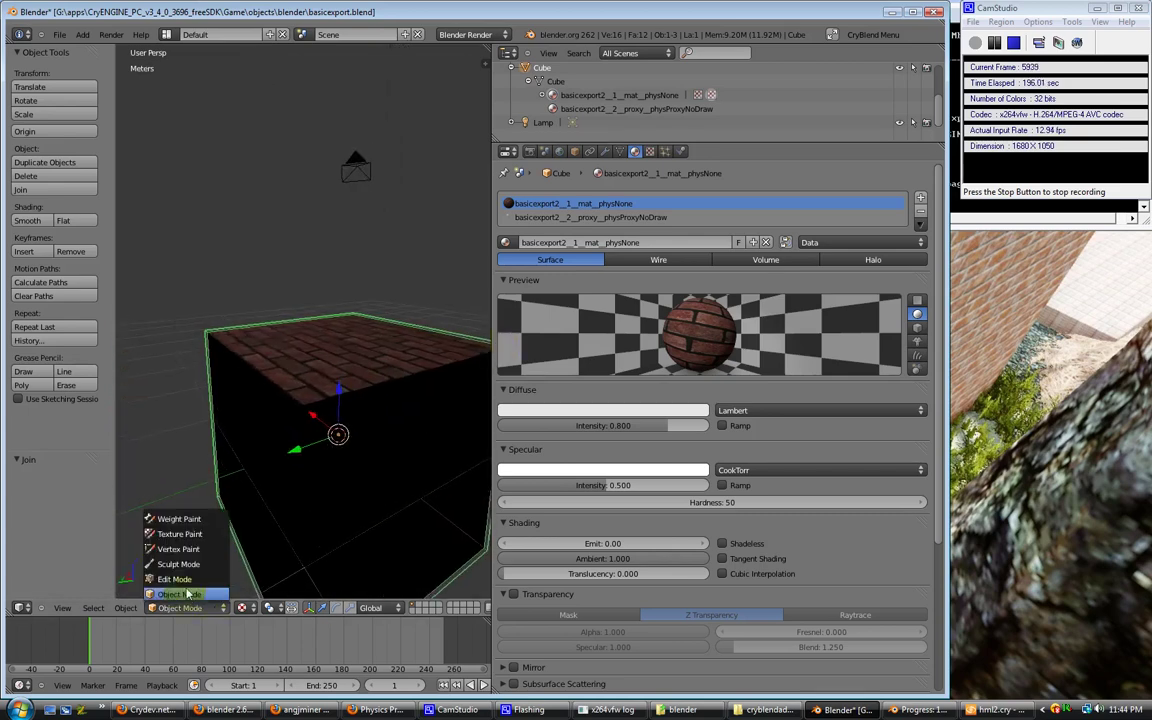
{"action": "left_click", "coordinate": [186, 585]}
{"action": "middle_click_drag", "start_coordinate": [290, 430], "coordinate": [311, 458]}
{"action": "right_click", "coordinate": [419, 347]}
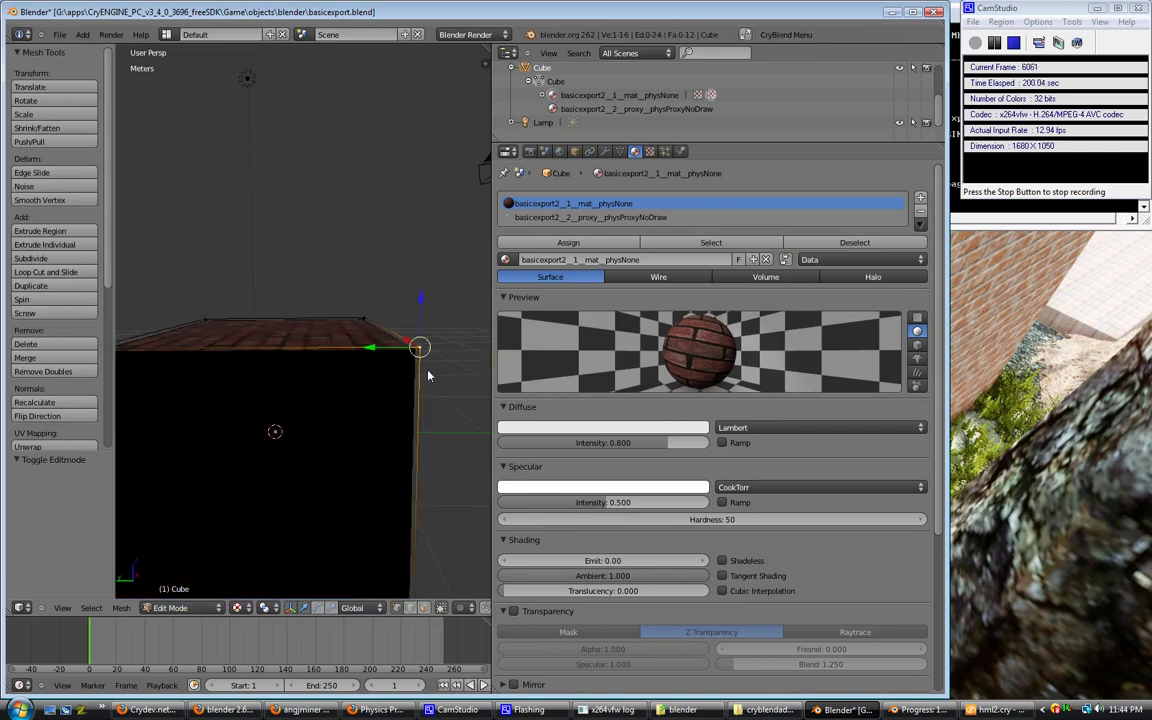
{"action": "mouse_move", "coordinate": [452, 373]}
{"action": "middle_mouse_down"}
{"action": "mouse_move", "coordinate": [424, 309]}
{"action": "mouse_move", "coordinate": [452, 370]}
{"action": "middle_mouse_up"}
{"action": "key", "text": "ctrl+l"}
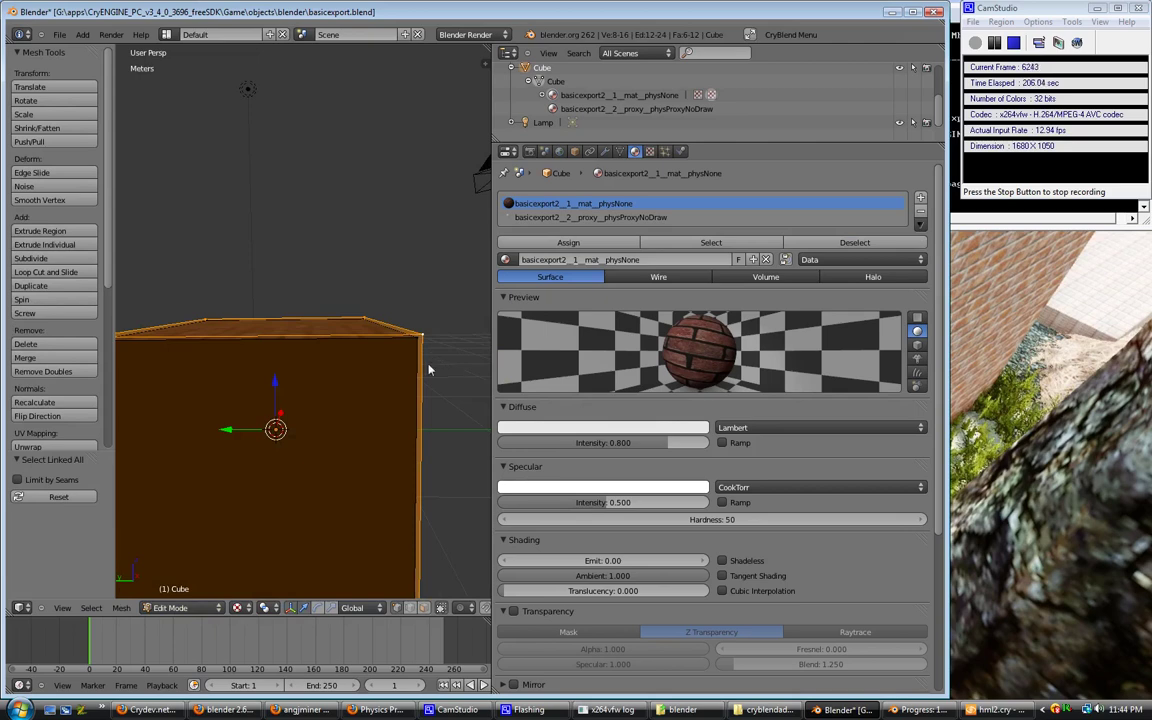
{"action": "middle_click_drag", "start_coordinate": [427, 370], "coordinate": [414, 406]}
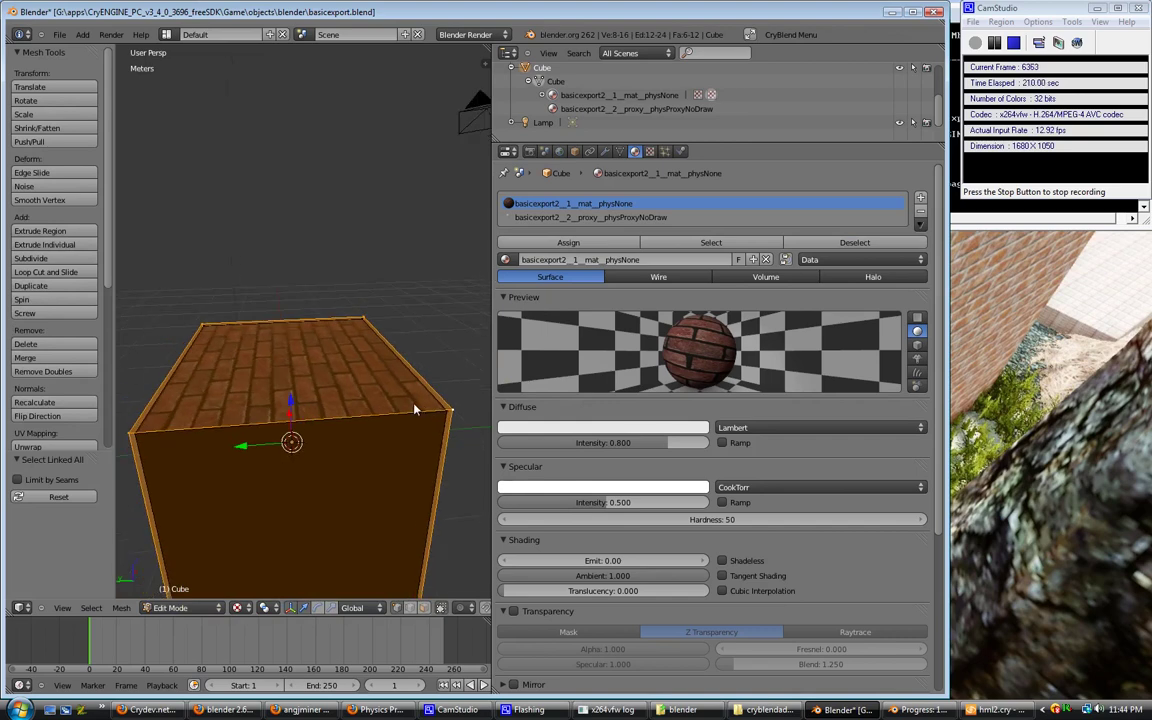
{"action": "key", "text": "a"}
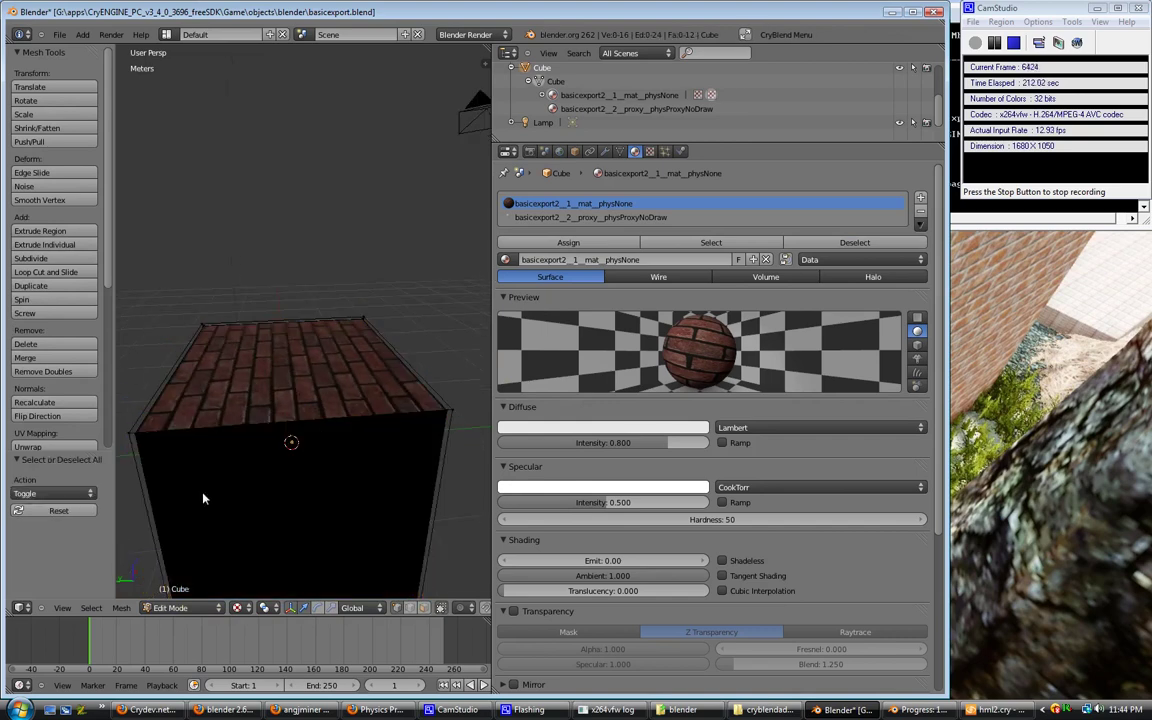
{"action": "left_click", "coordinate": [195, 607]}
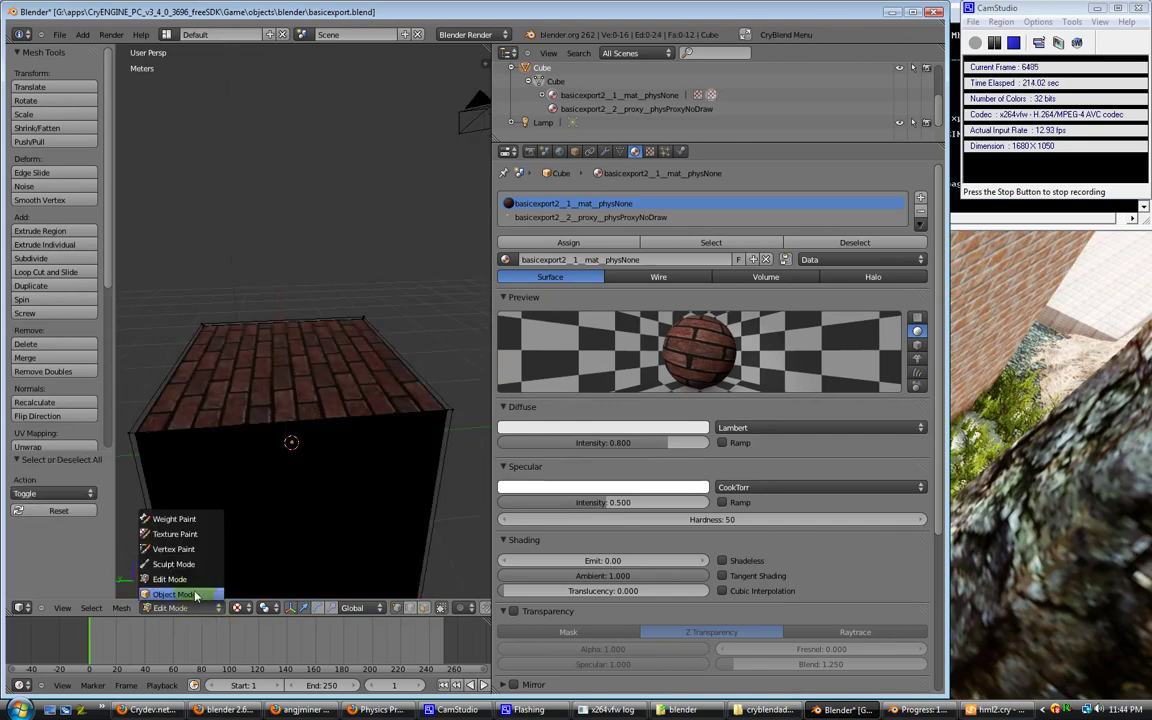
{"action": "left_click", "coordinate": [199, 594]}
{"action": "middle_click_drag", "start_coordinate": [463, 401], "coordinate": [318, 427]}
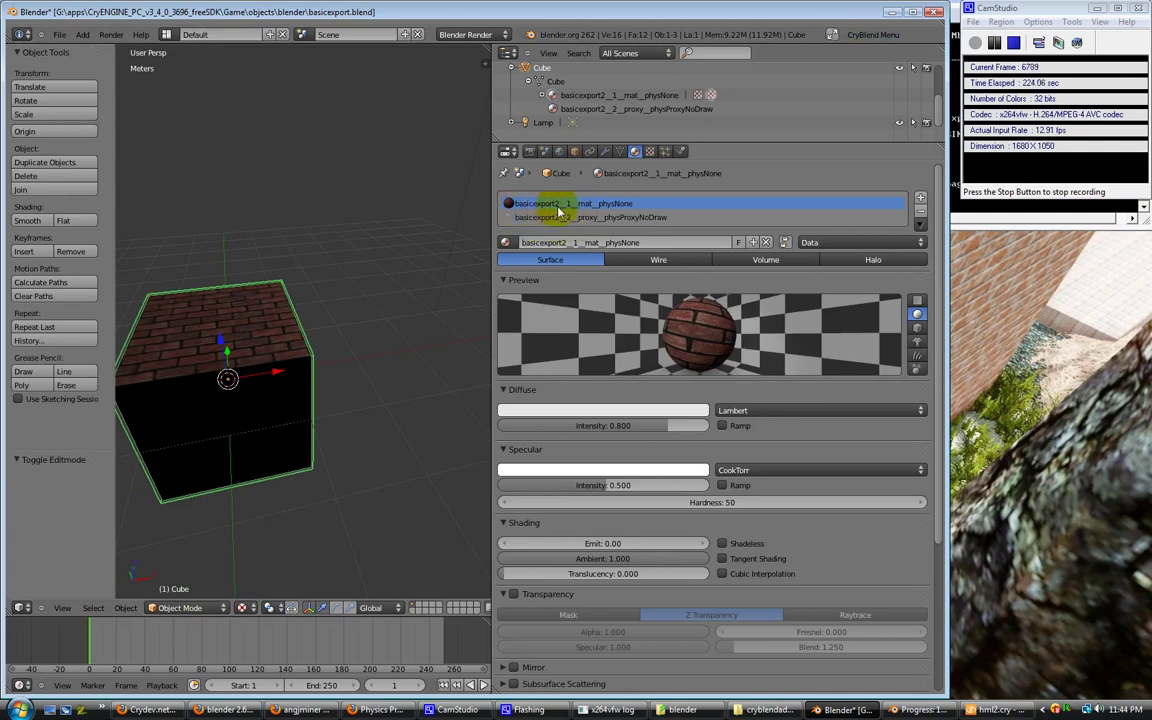
Rename the Cube's export group to CryExportNode_basicexport2 in Object properties
{"action": "left_click", "coordinate": [574, 151]}
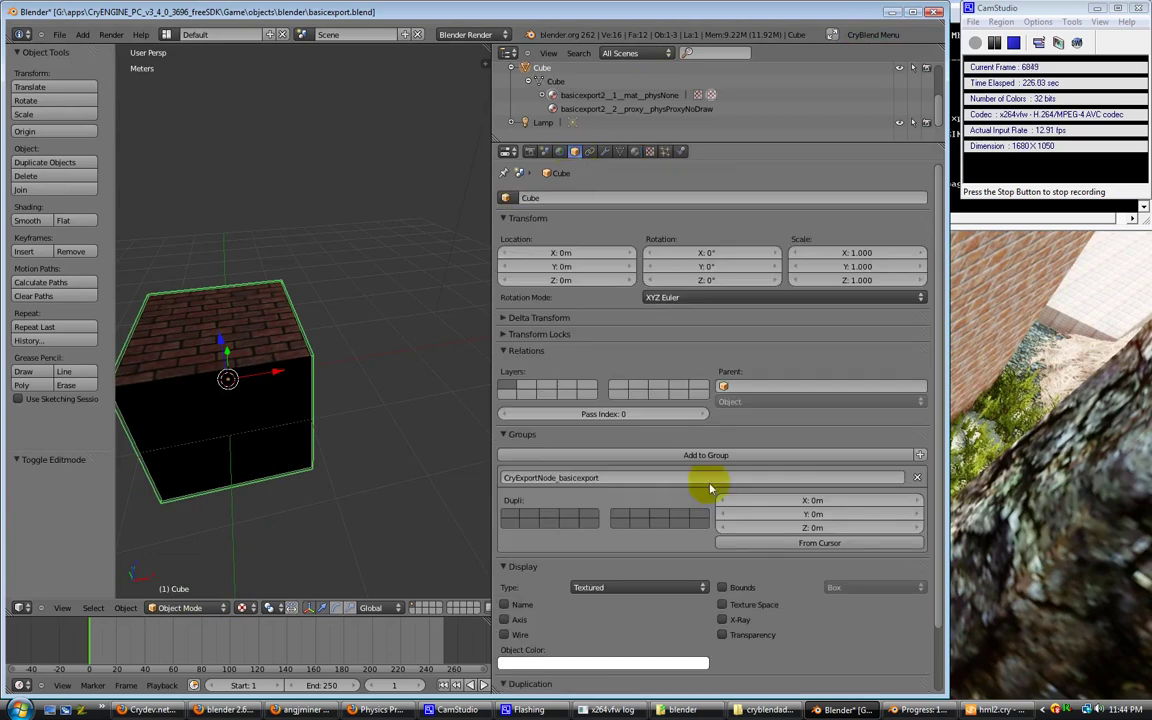
{"action": "left_click", "coordinate": [606, 478]}
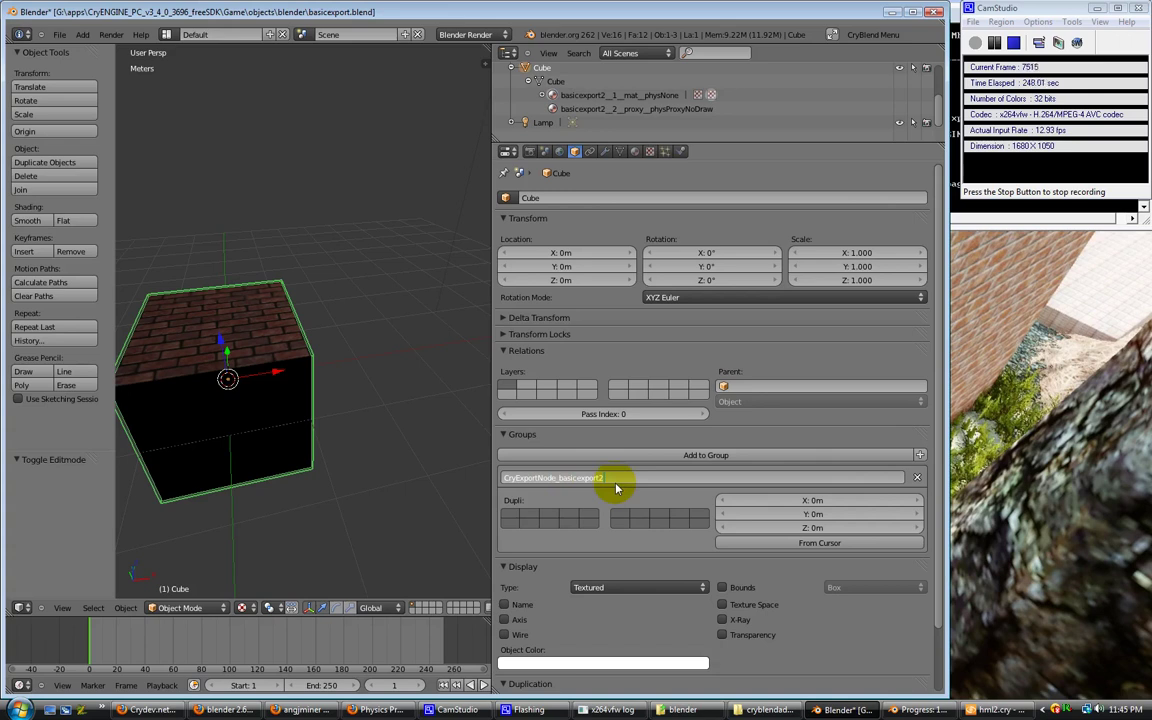
{"action": "key", "text": "Return"}
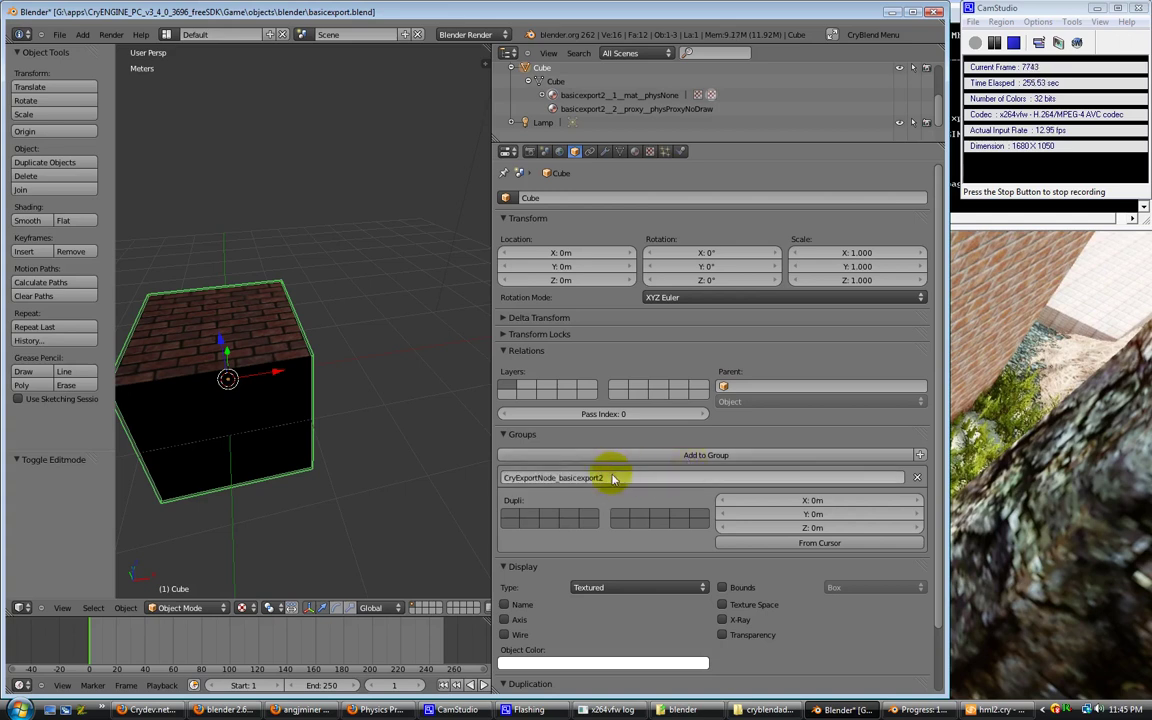
Export the cube to the game with Run RC and Do Materials enabled, then switch to Sandbox
{"action": "left_click", "coordinate": [868, 35]}
{"action": "left_click", "coordinate": [750, 132]}
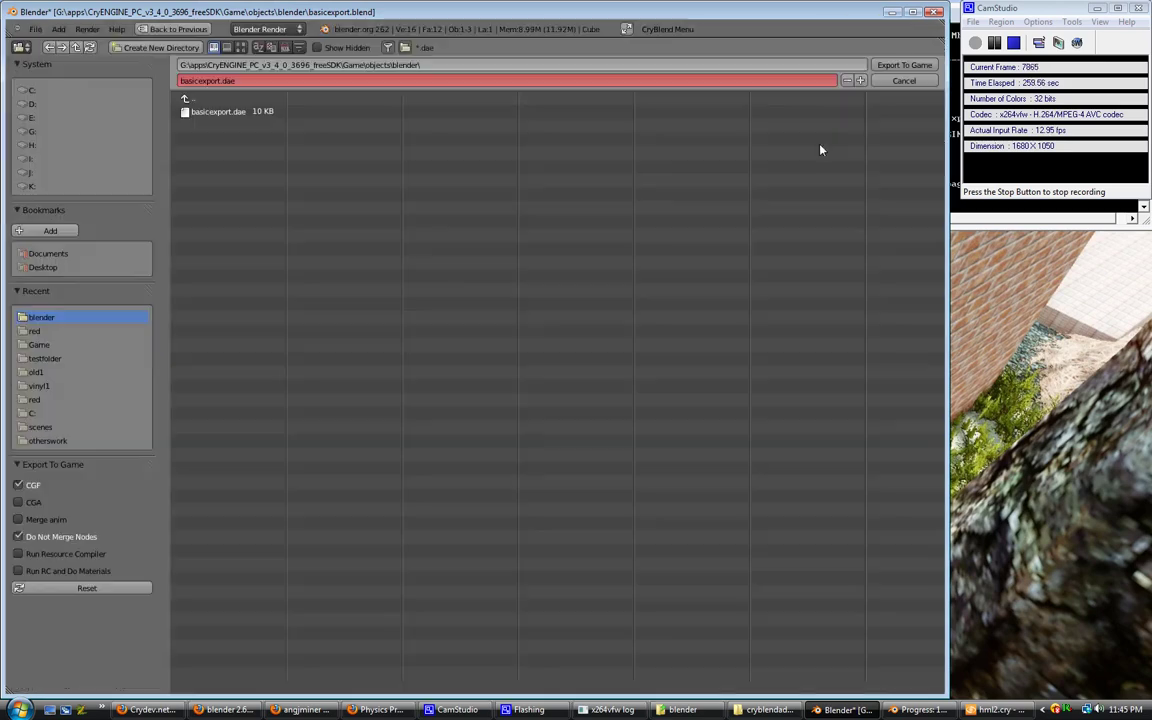
{"action": "left_click", "coordinate": [20, 571]}
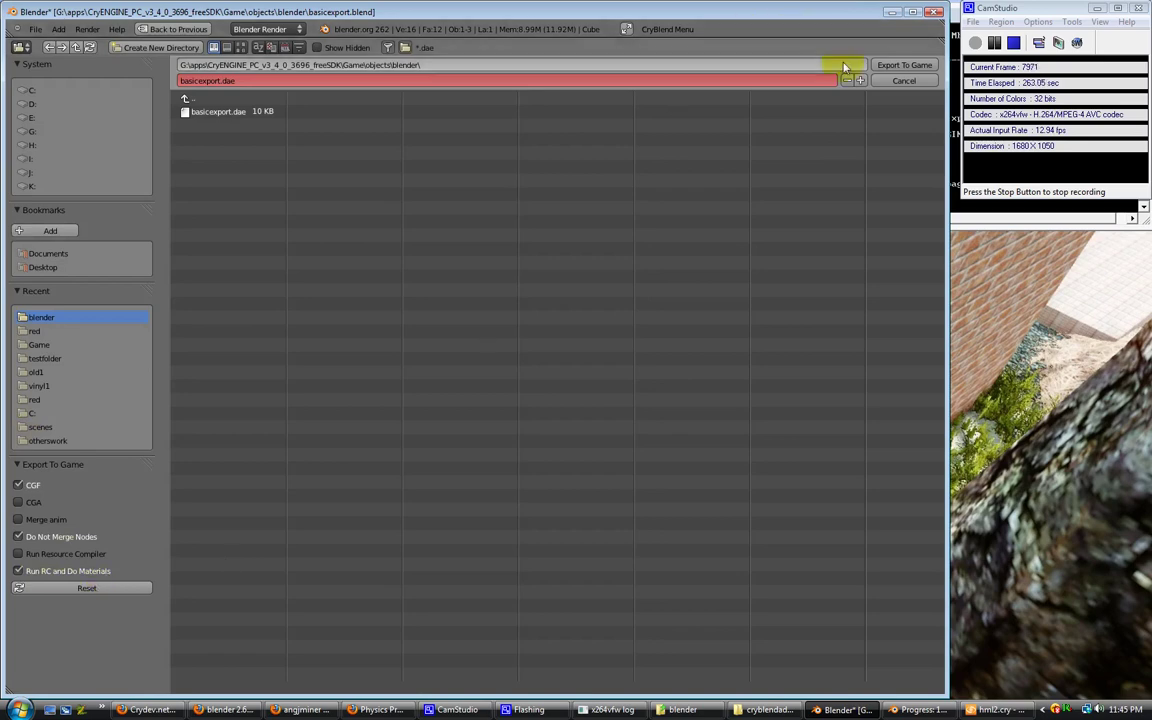
{"action": "left_click", "coordinate": [892, 68]}
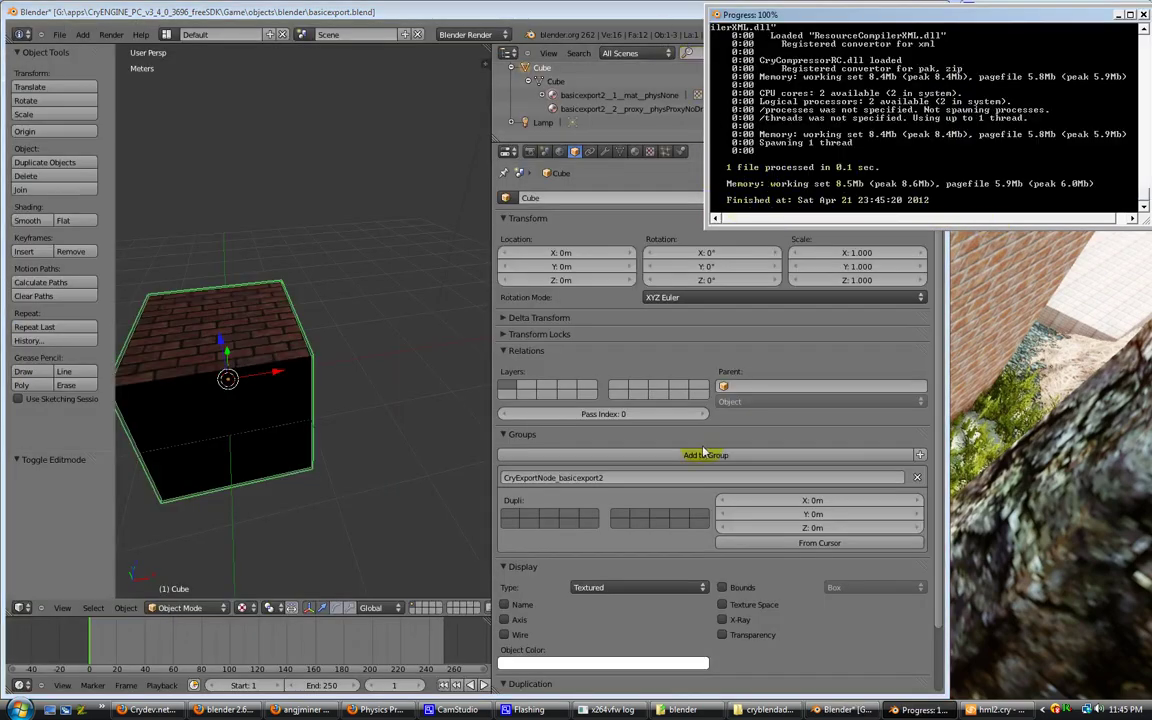
{"action": "key", "text": "alt+Tab"}
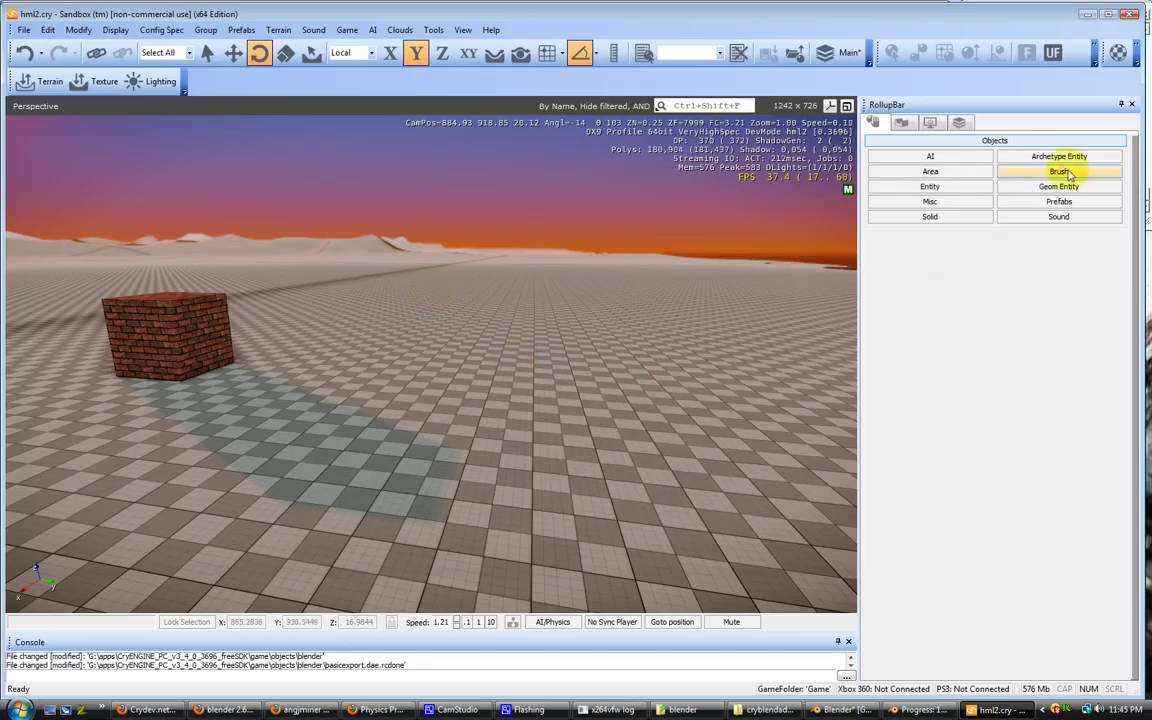
Open the Material Editor and expand objects > blender > basicexport
{"action": "left_click", "coordinate": [1002, 52]}
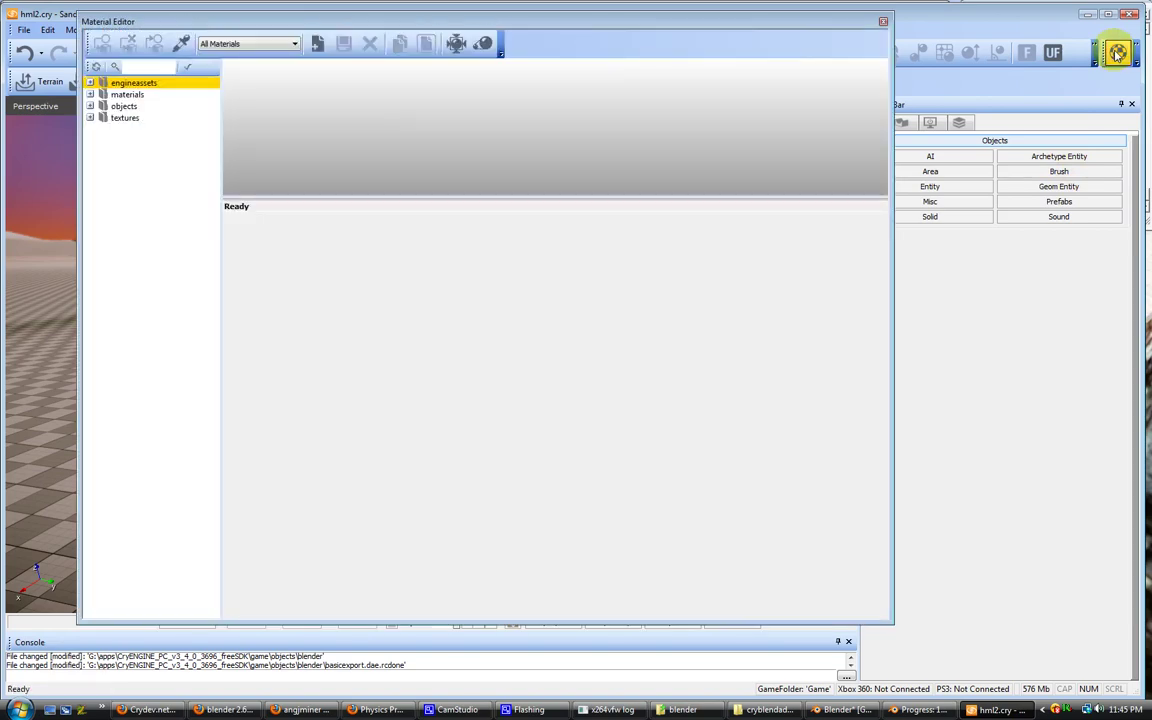
{"action": "left_click", "coordinate": [130, 96]}
{"action": "left_click", "coordinate": [90, 94]}
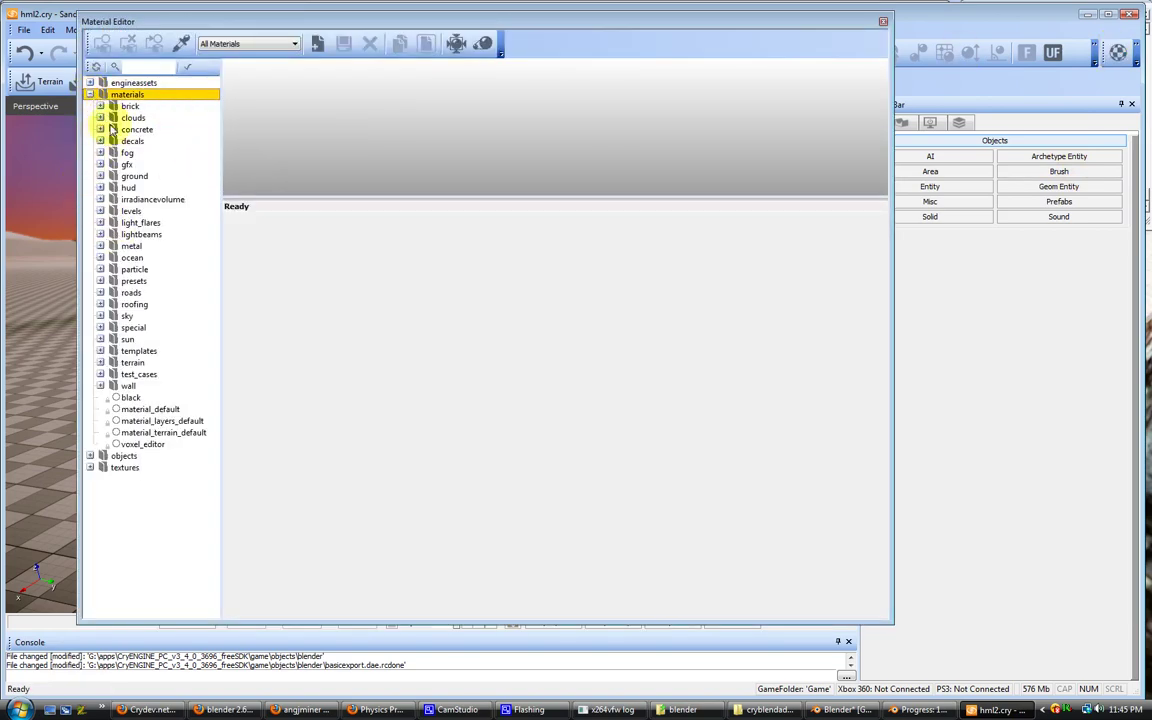
{"action": "left_click", "coordinate": [90, 94]}
{"action": "left_click", "coordinate": [104, 106]}
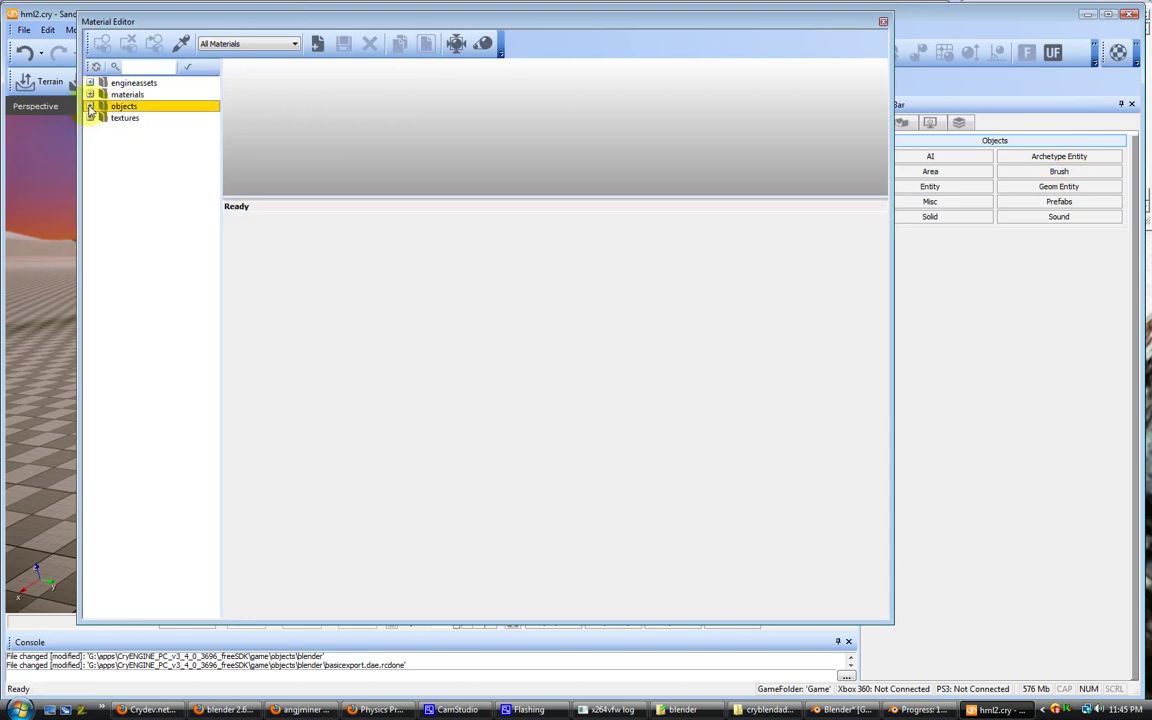
{"action": "left_click", "coordinate": [90, 106]}
{"action": "double_click", "coordinate": [104, 118]}
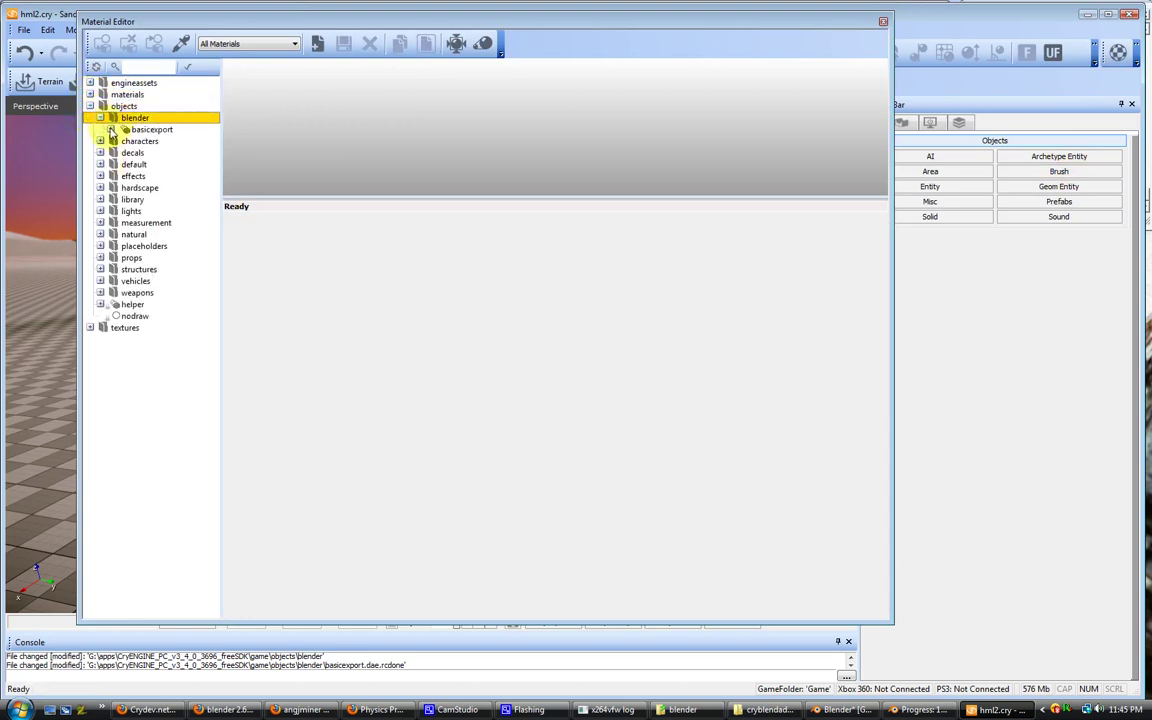
{"action": "double_click", "coordinate": [118, 129]}
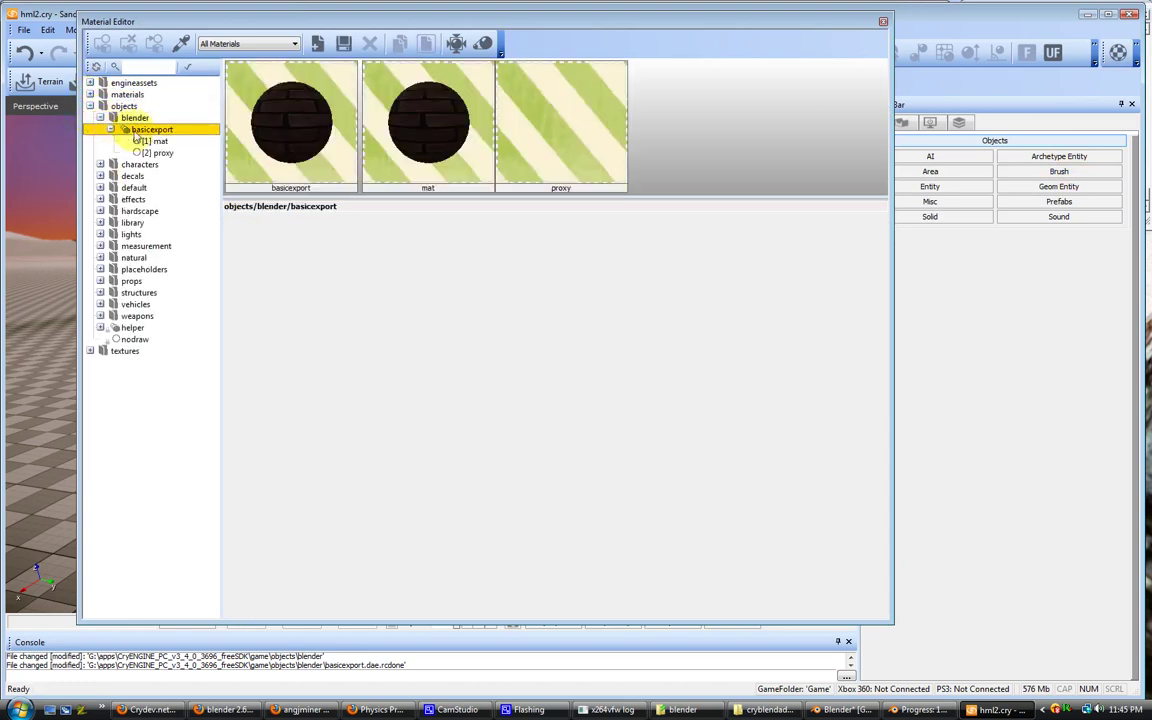
Reload the material tree and re-expand basicexport to show its mat and proxy sub-materials
{"action": "left_click", "coordinate": [96, 66]}
{"action": "double_click", "coordinate": [92, 106]}
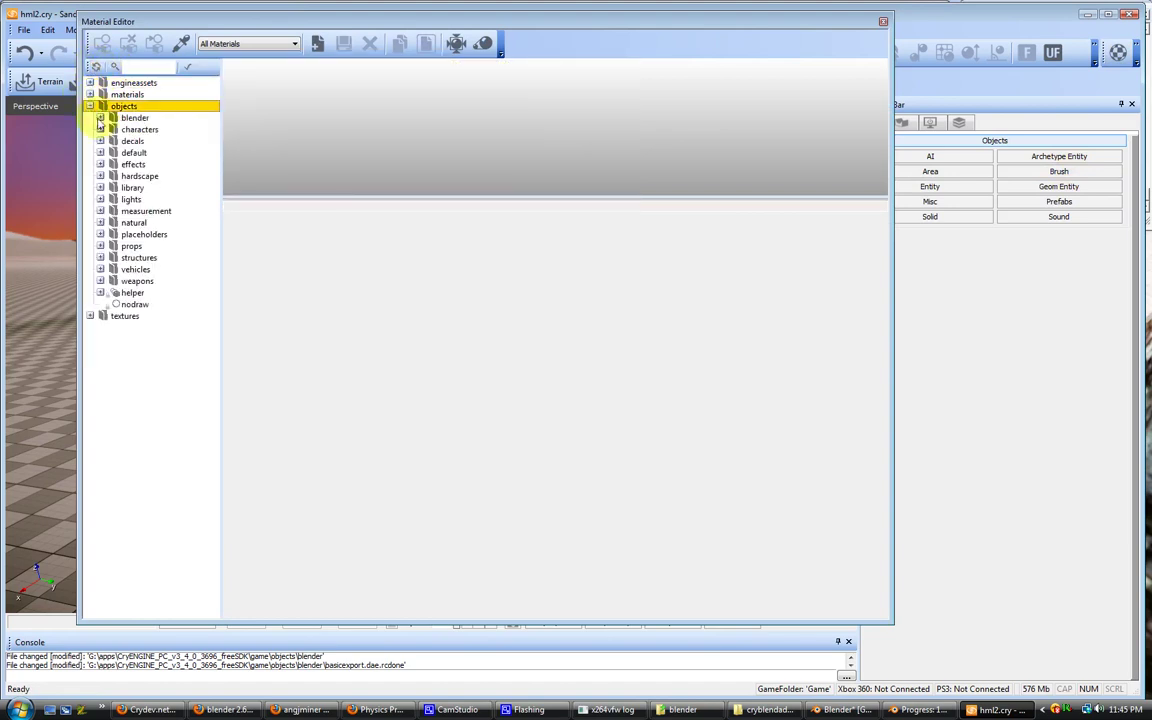
{"action": "double_click", "coordinate": [104, 118]}
{"action": "double_click", "coordinate": [118, 129]}
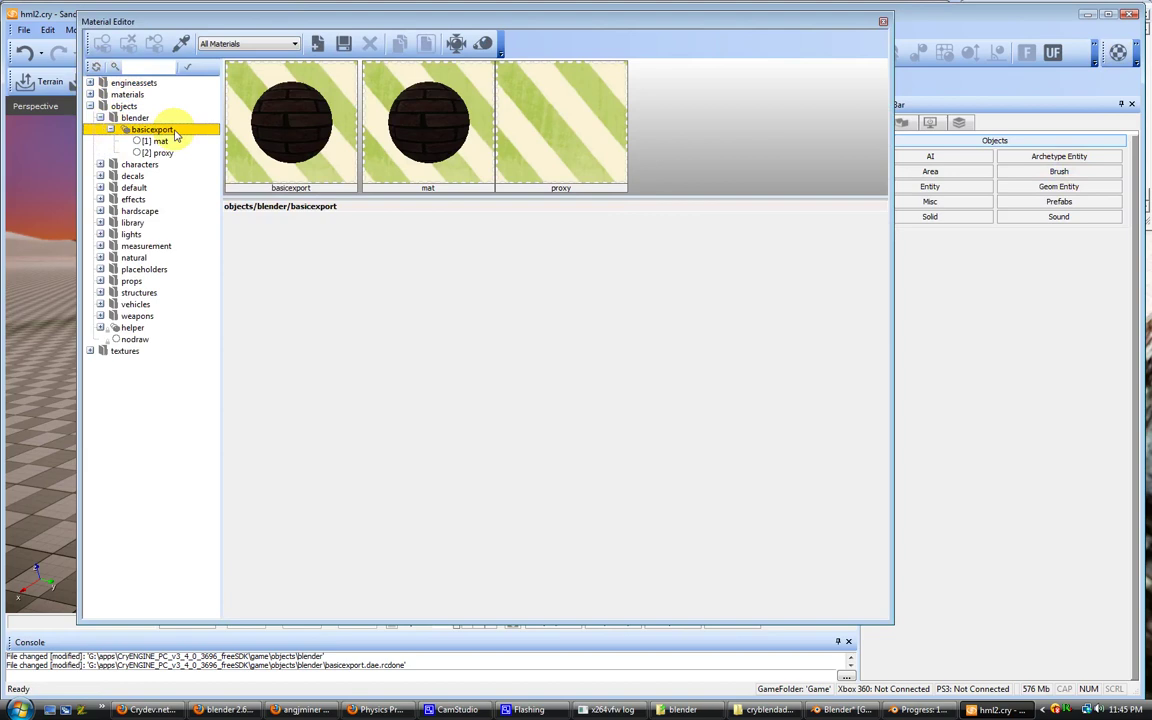
{"action": "left_click", "coordinate": [100, 118]}
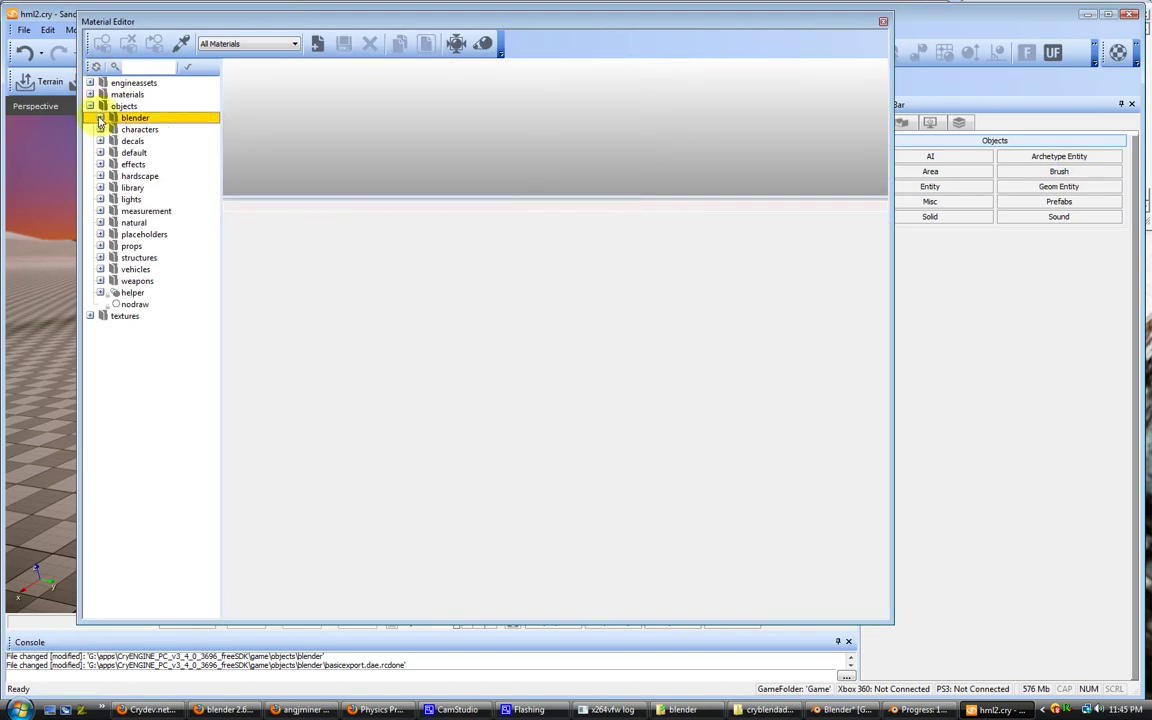
Reload the Brush list, select basicexport2, and re-open basicexport in the material tree
{"action": "left_click", "coordinate": [1059, 171]}
{"action": "left_click", "coordinate": [1099, 558]}
{"action": "left_click", "coordinate": [940, 290]}
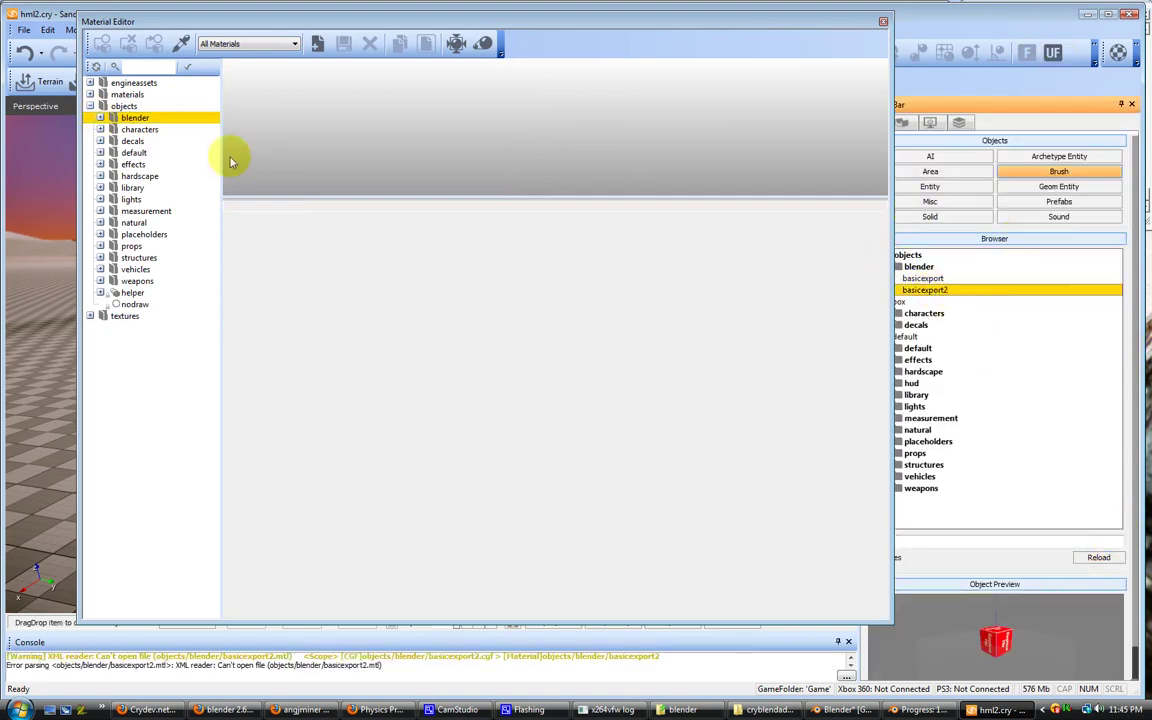
{"action": "left_click", "coordinate": [96, 66]}
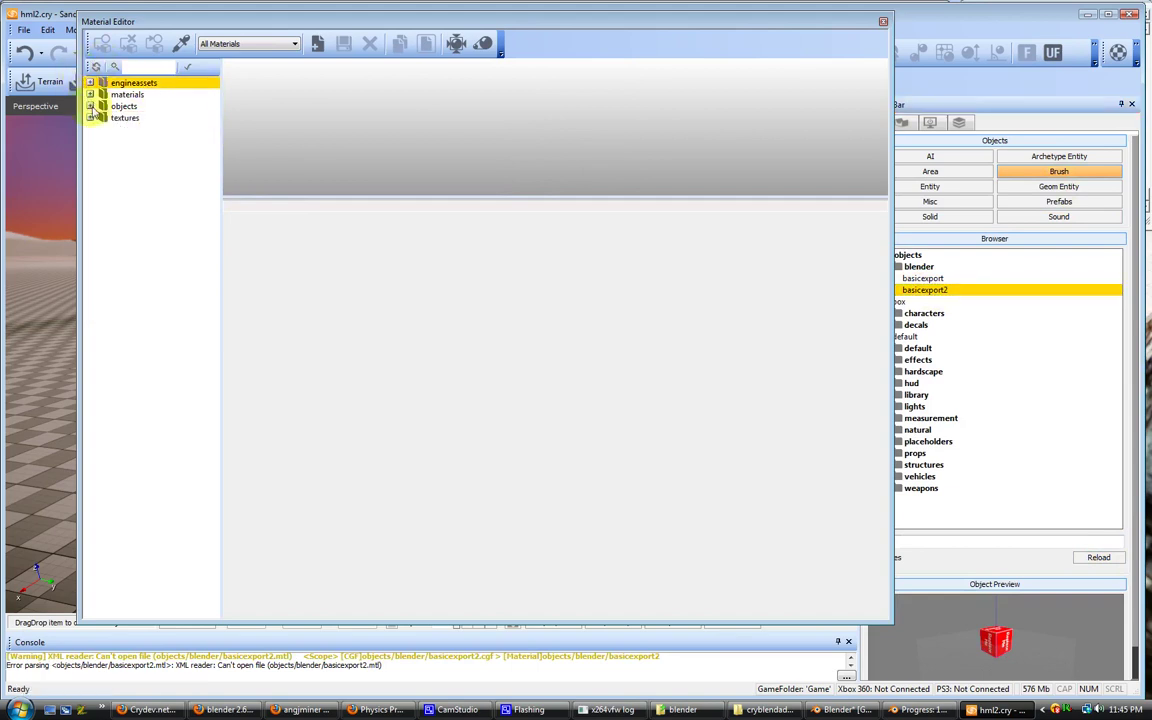
{"action": "left_click", "coordinate": [90, 106]}
{"action": "left_click", "coordinate": [100, 118]}
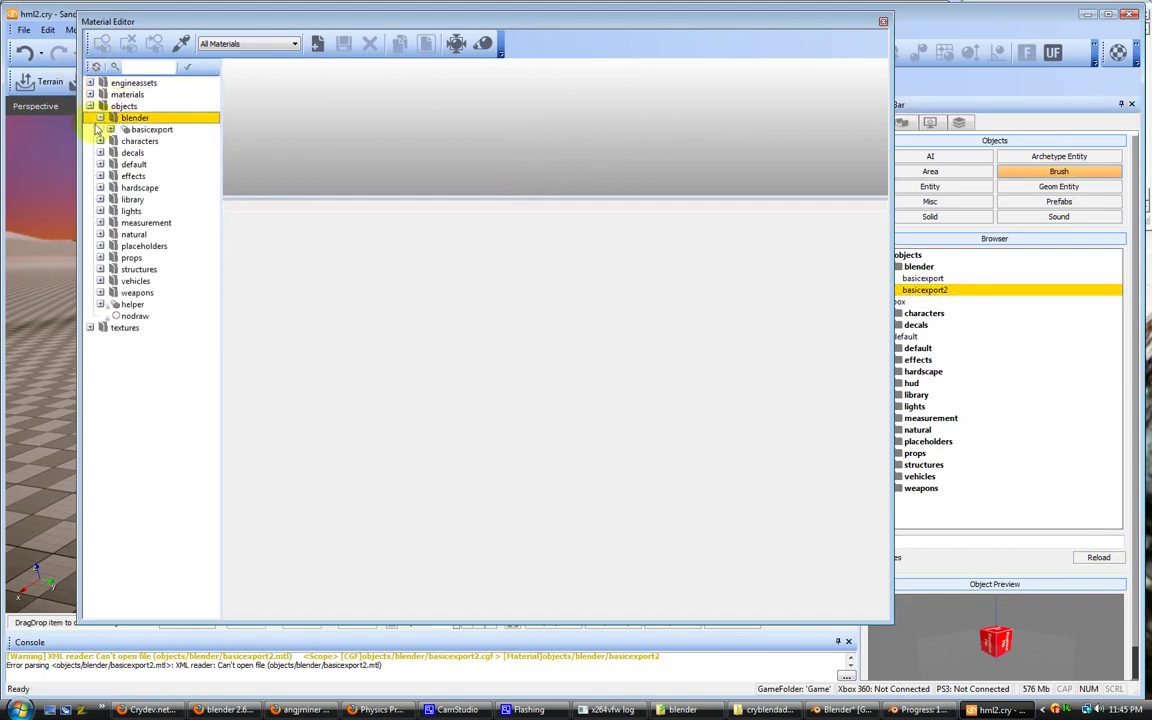
{"action": "left_click", "coordinate": [140, 129]}
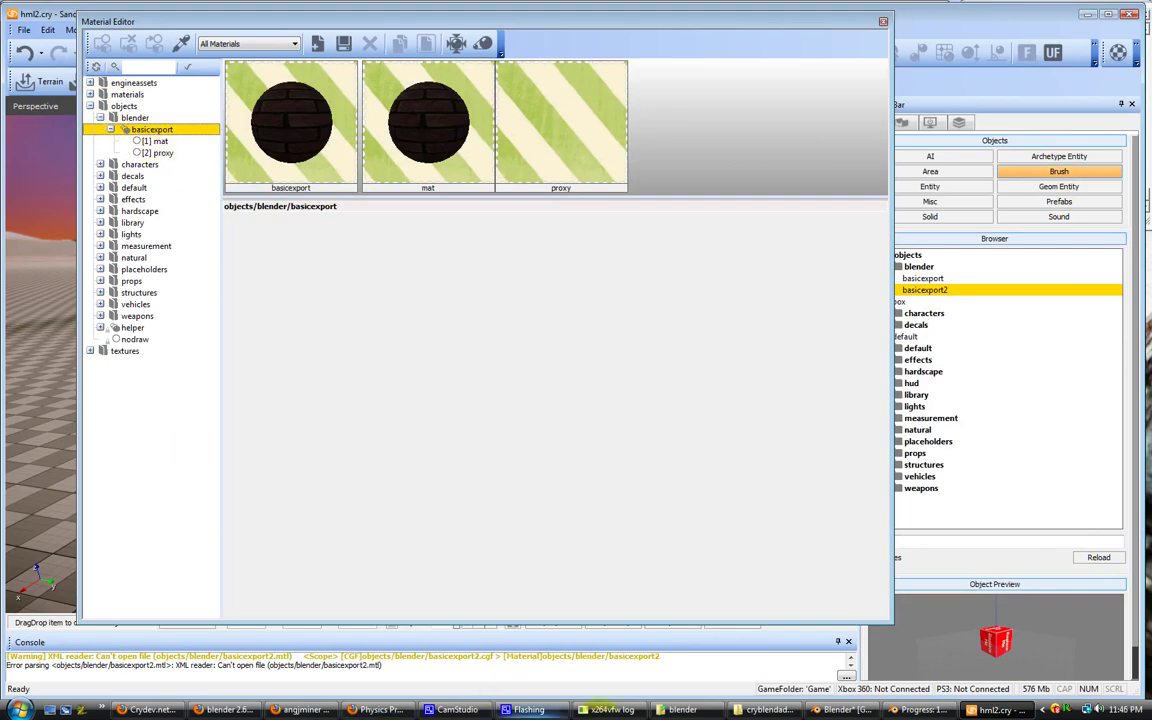
Back in Blender, run CryBlend Export to Game for the cube again
{"action": "left_click", "coordinate": [840, 709]}
{"action": "left_click", "coordinate": [873, 34]}
{"action": "left_click", "coordinate": [873, 34]}
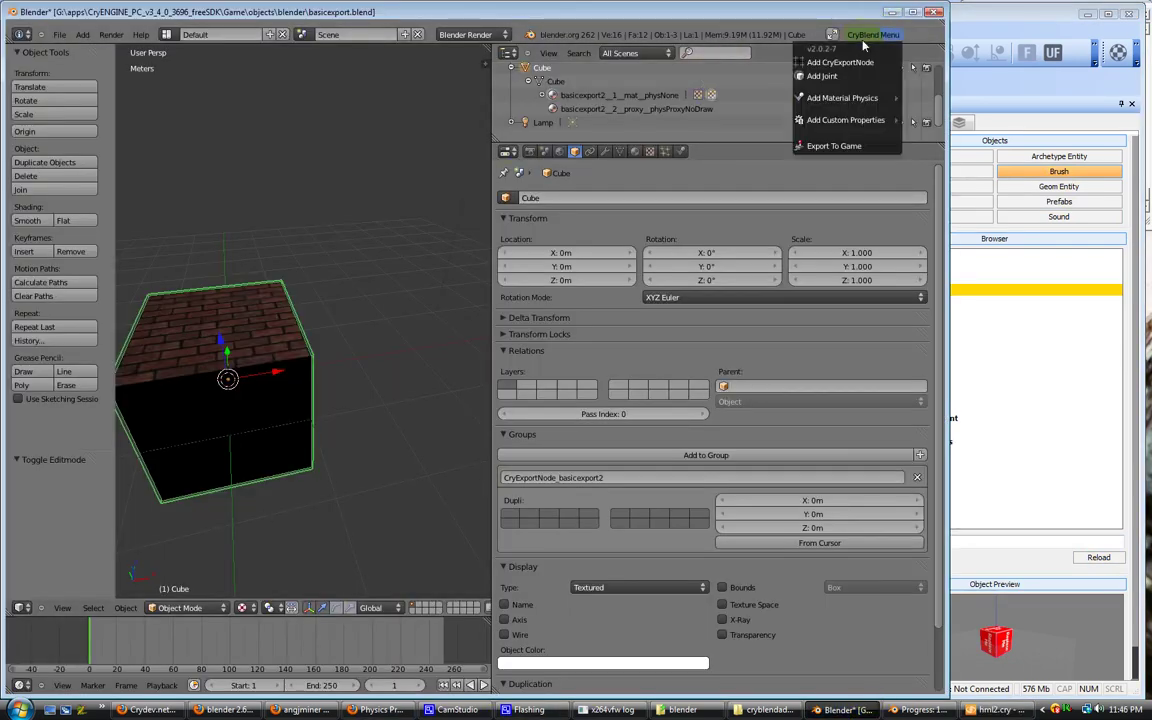
{"action": "left_click", "coordinate": [845, 145]}
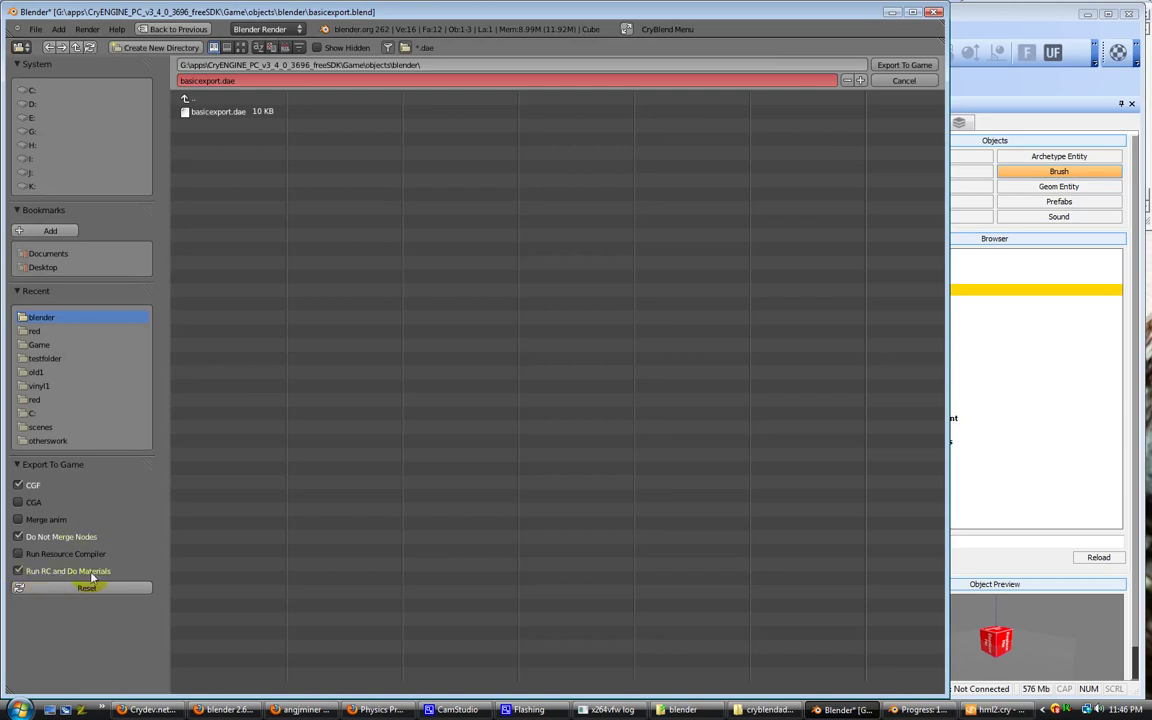
{"action": "left_click", "coordinate": [916, 65]}
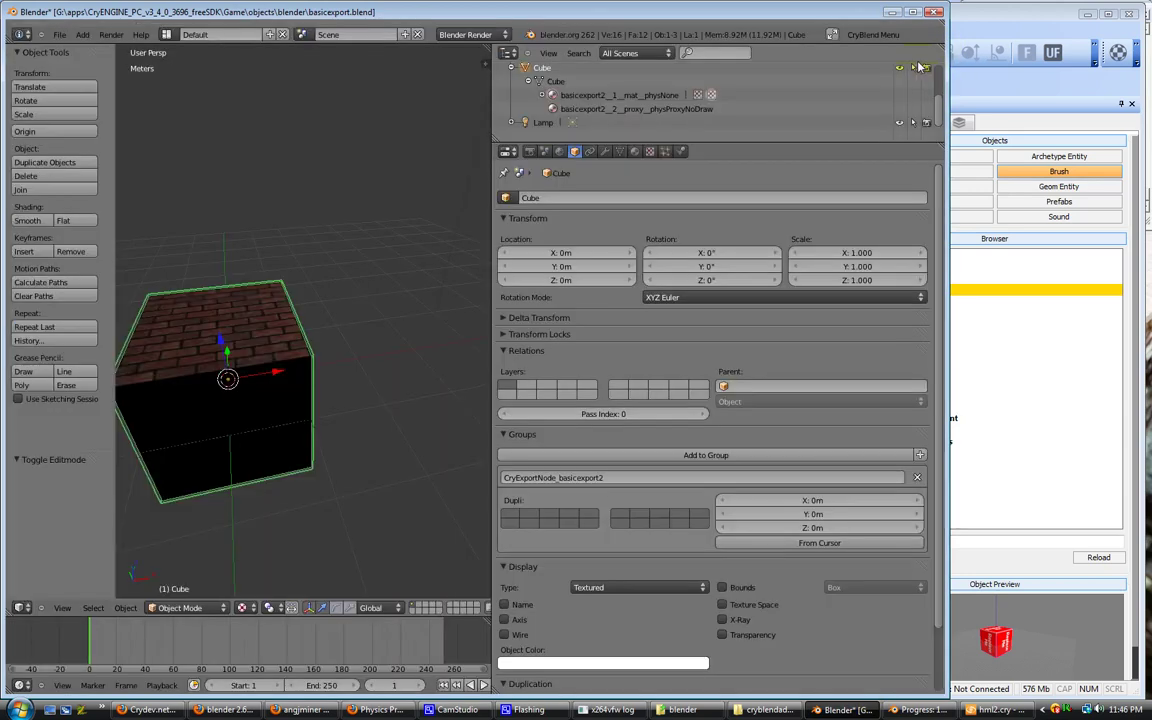
Reload the material tree and open the basicexport2 material under objects > blender
{"action": "left_click", "coordinate": [893, 12]}
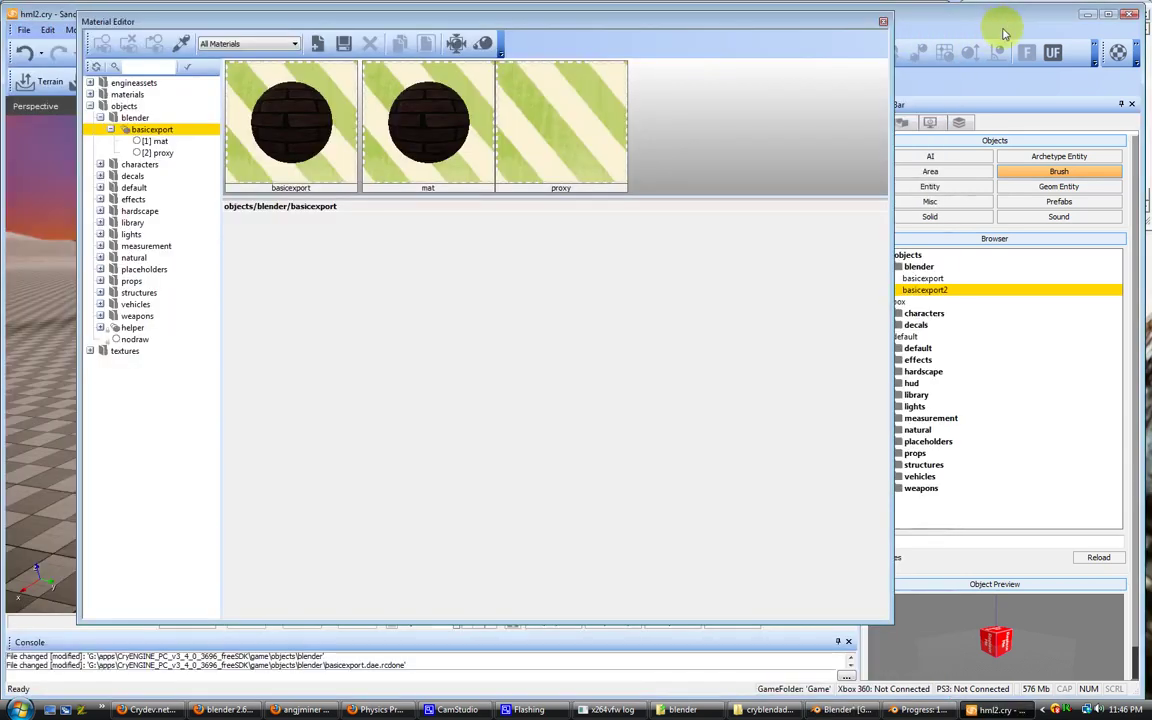
{"action": "left_click", "coordinate": [96, 66]}
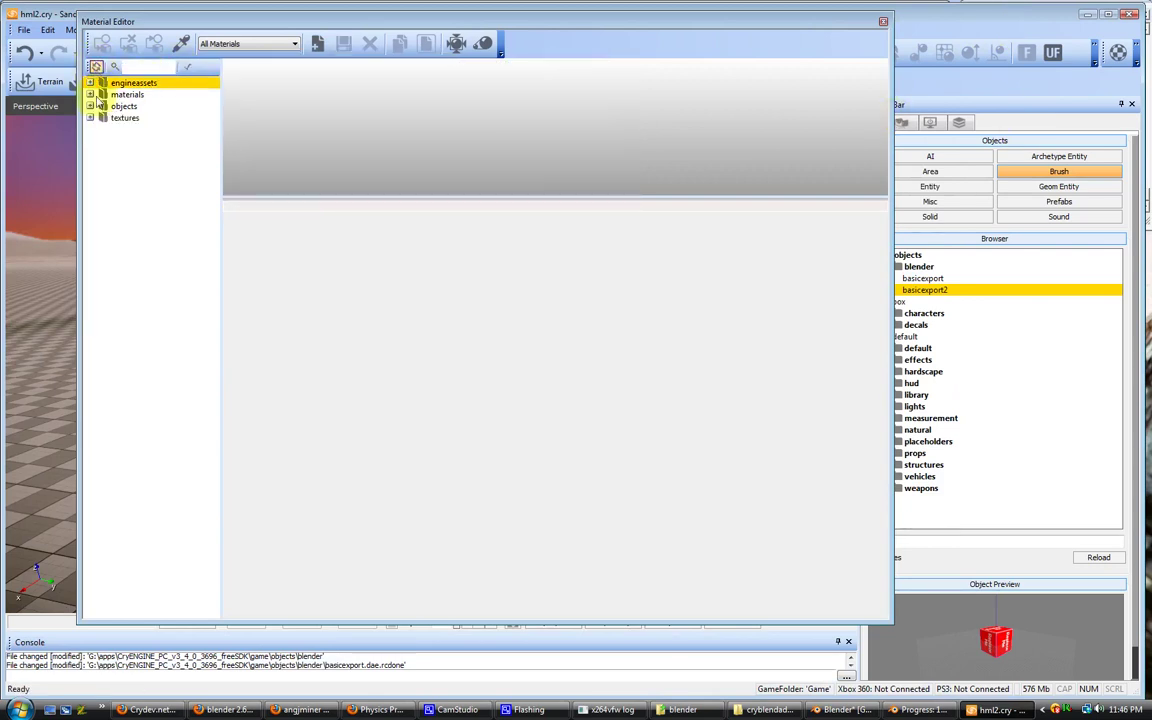
{"action": "double_click", "coordinate": [98, 105]}
{"action": "double_click", "coordinate": [128, 118]}
{"action": "left_click", "coordinate": [153, 141]}
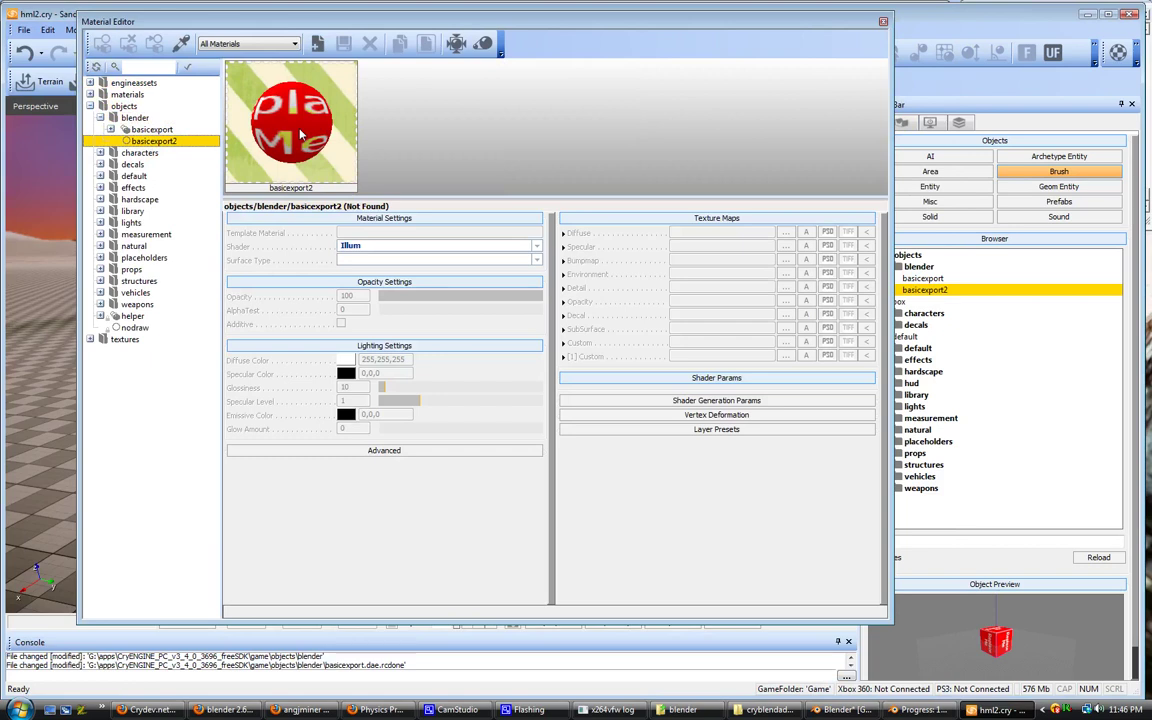
{"action": "left_click", "coordinate": [300, 134]}
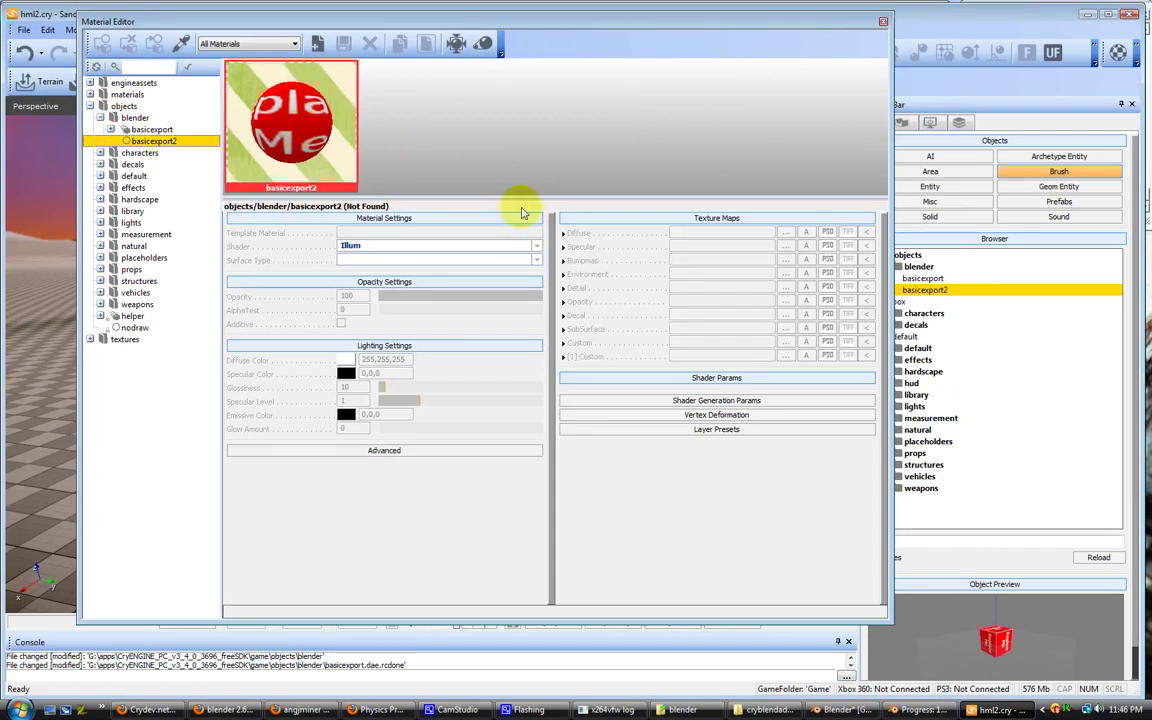
Open basicexport's sub-materials, reload the brush list, and show the export log
{"action": "left_click", "coordinate": [113, 132]}
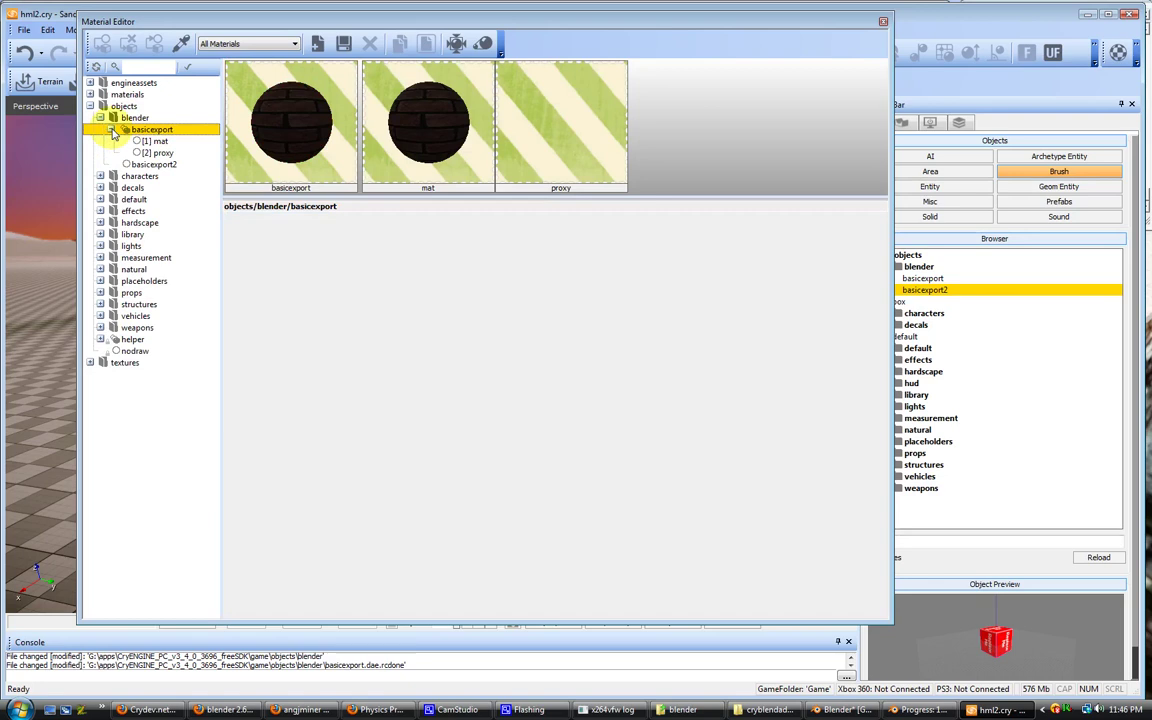
{"action": "left_click", "coordinate": [1098, 557]}
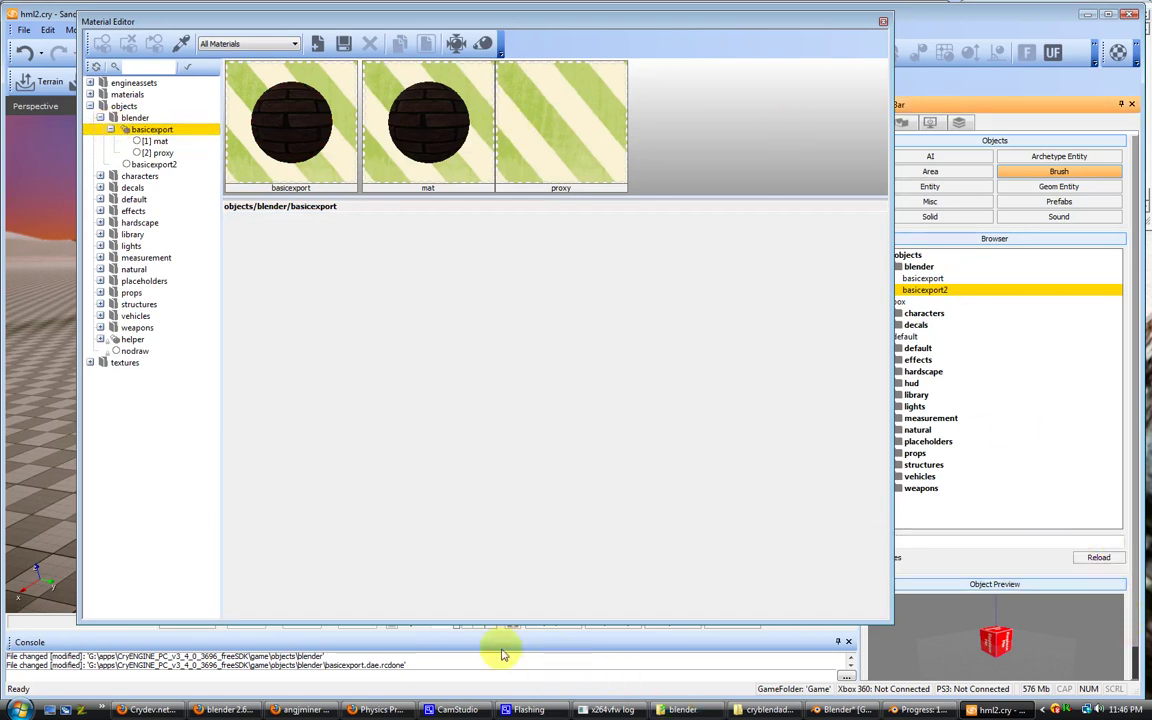
{"action": "left_click", "coordinate": [918, 710]}
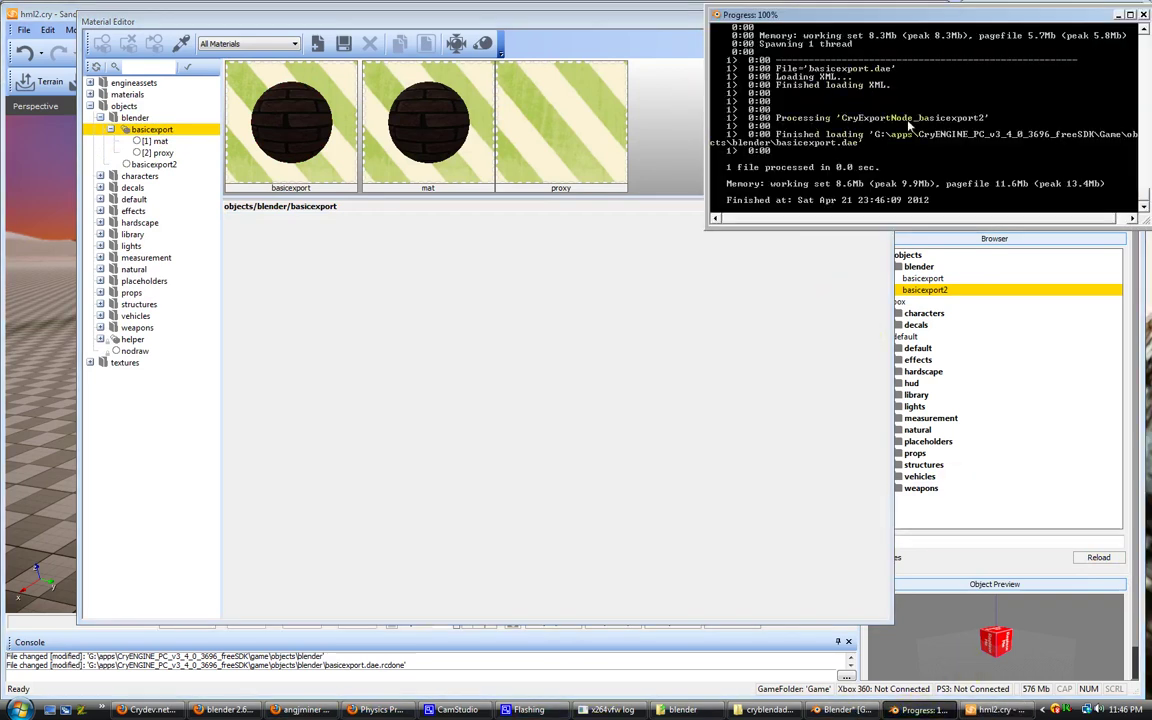
Reload the material tree and select basicexport2 under objects > blender
{"action": "left_click", "coordinate": [540, 20]}
{"action": "left_click", "coordinate": [96, 67]}
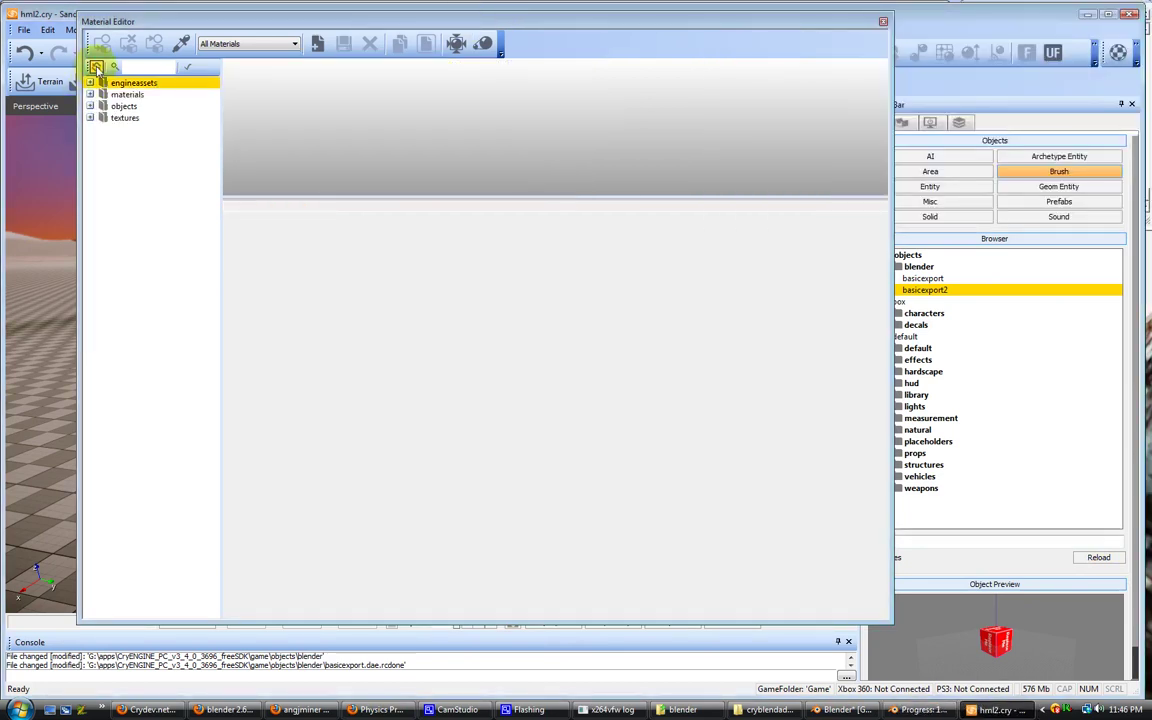
{"action": "left_click", "coordinate": [90, 94]}
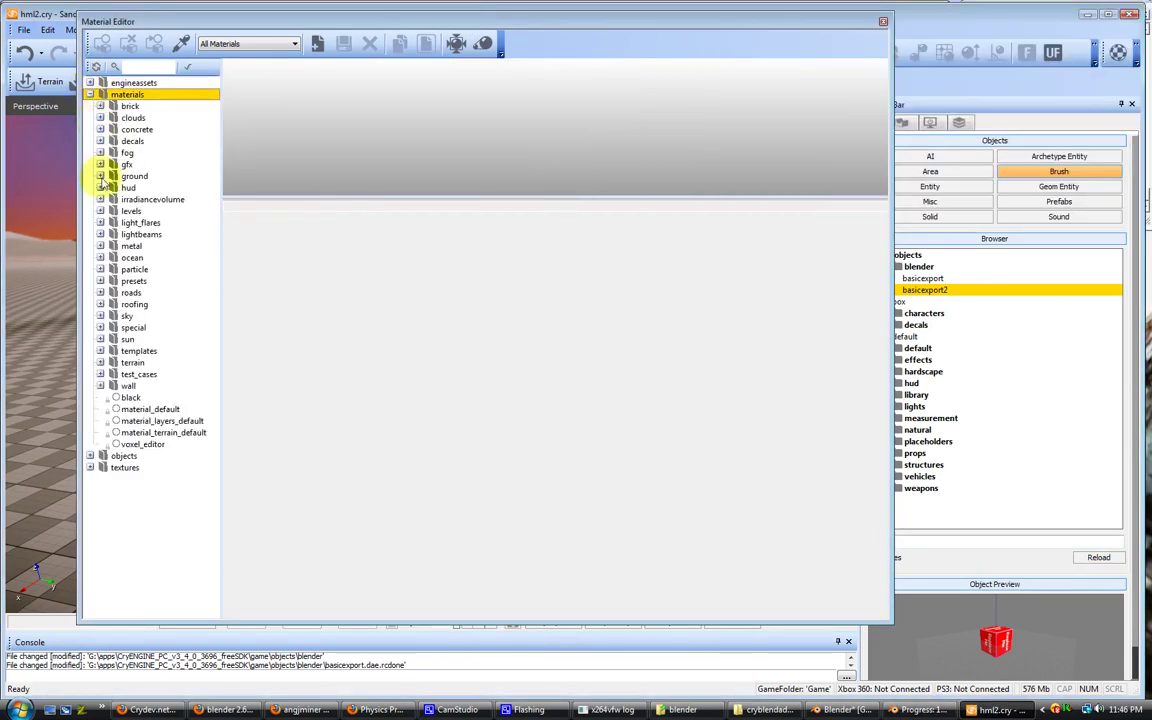
{"action": "left_click", "coordinate": [90, 94]}
{"action": "left_click", "coordinate": [93, 107]}
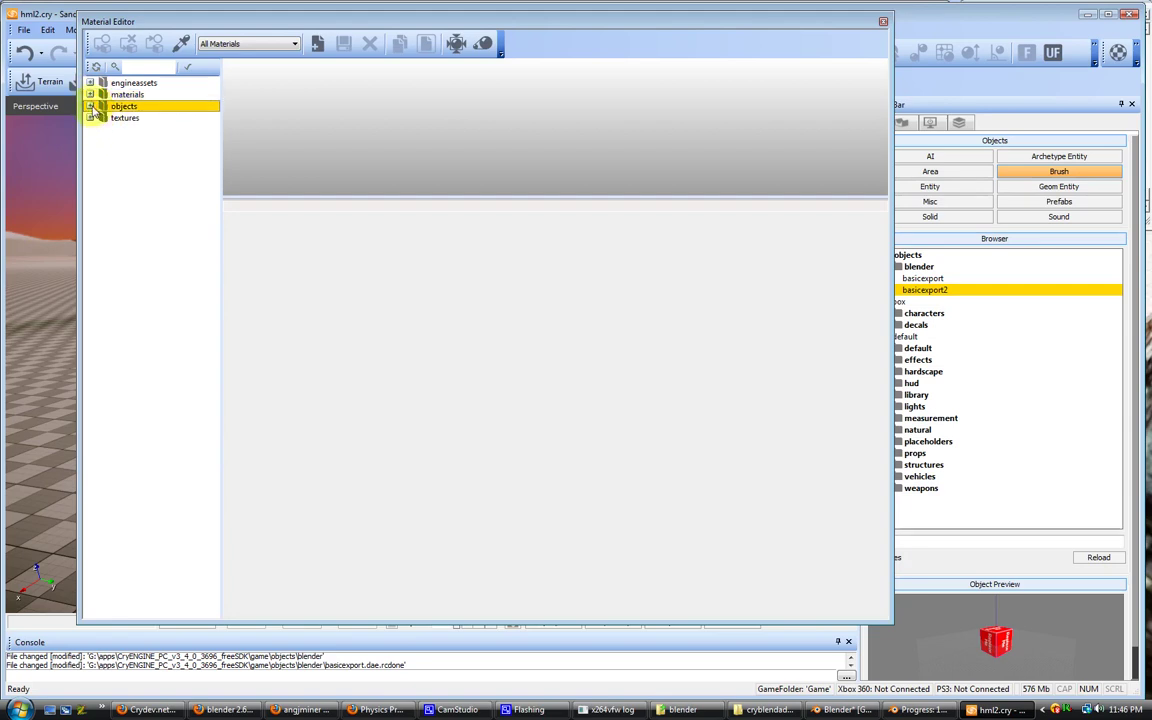
{"action": "left_click", "coordinate": [90, 106]}
{"action": "left_click", "coordinate": [100, 118]}
{"action": "left_click", "coordinate": [152, 141]}
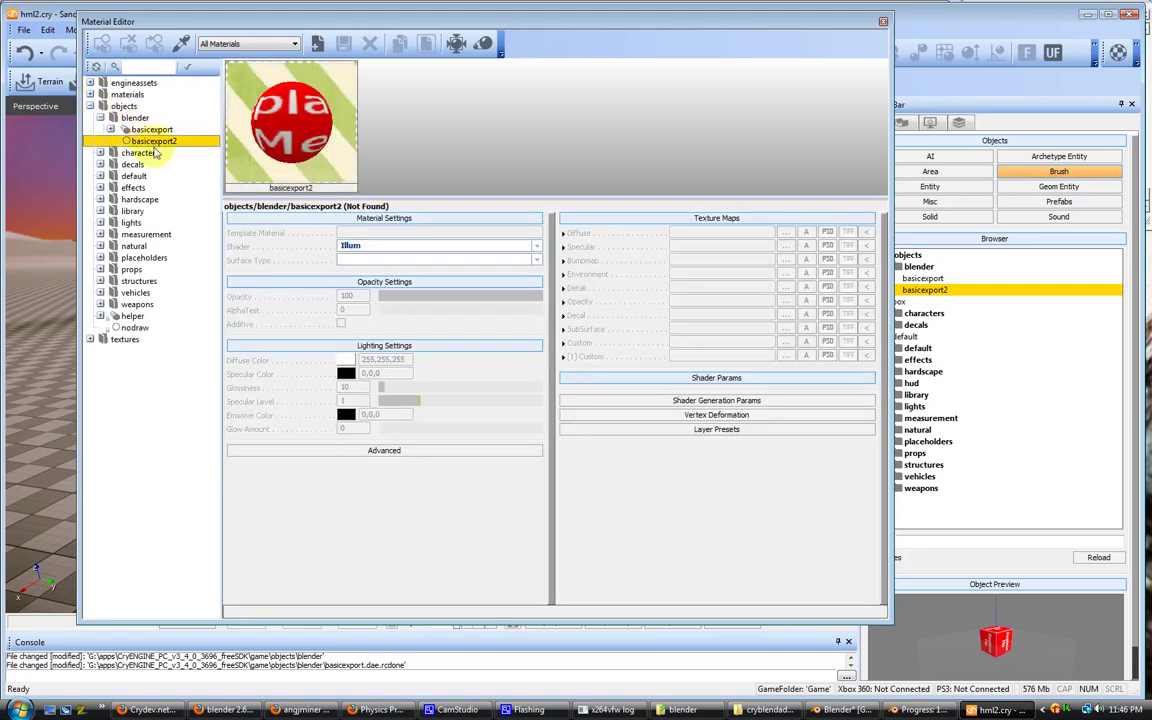
{"action": "left_click", "coordinate": [317, 43]}
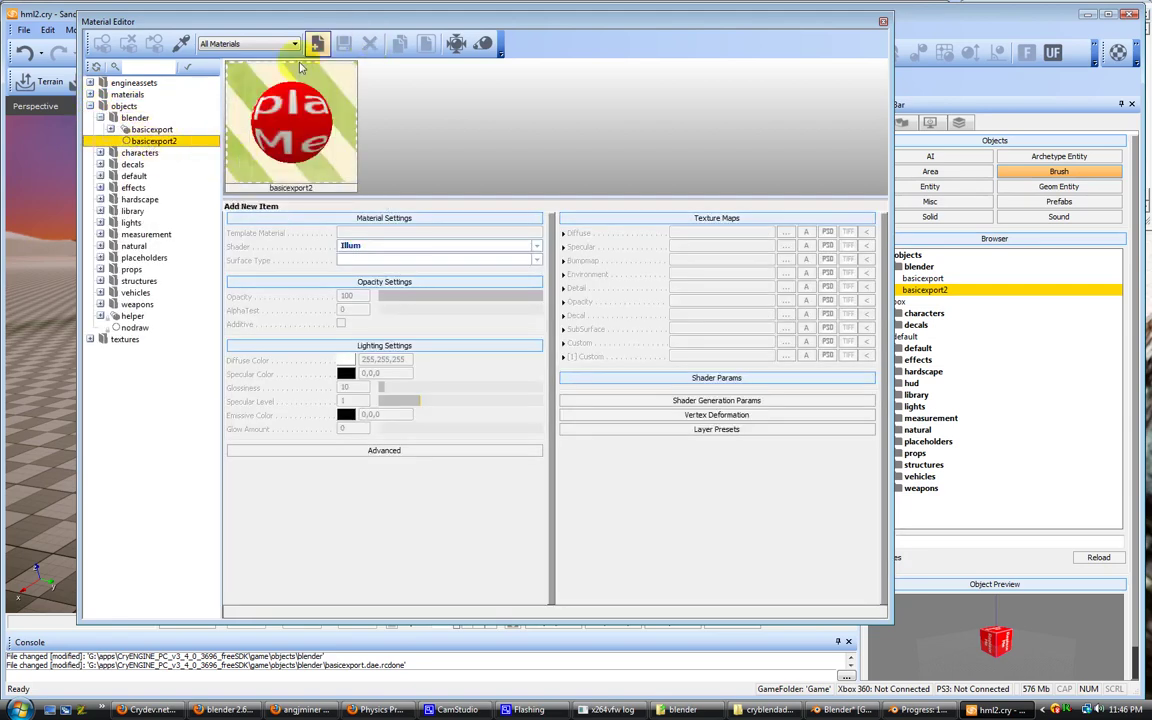
Delete the basicexport2 material and its .mtl file, then select basicexport
{"action": "right_click", "coordinate": [157, 141]}
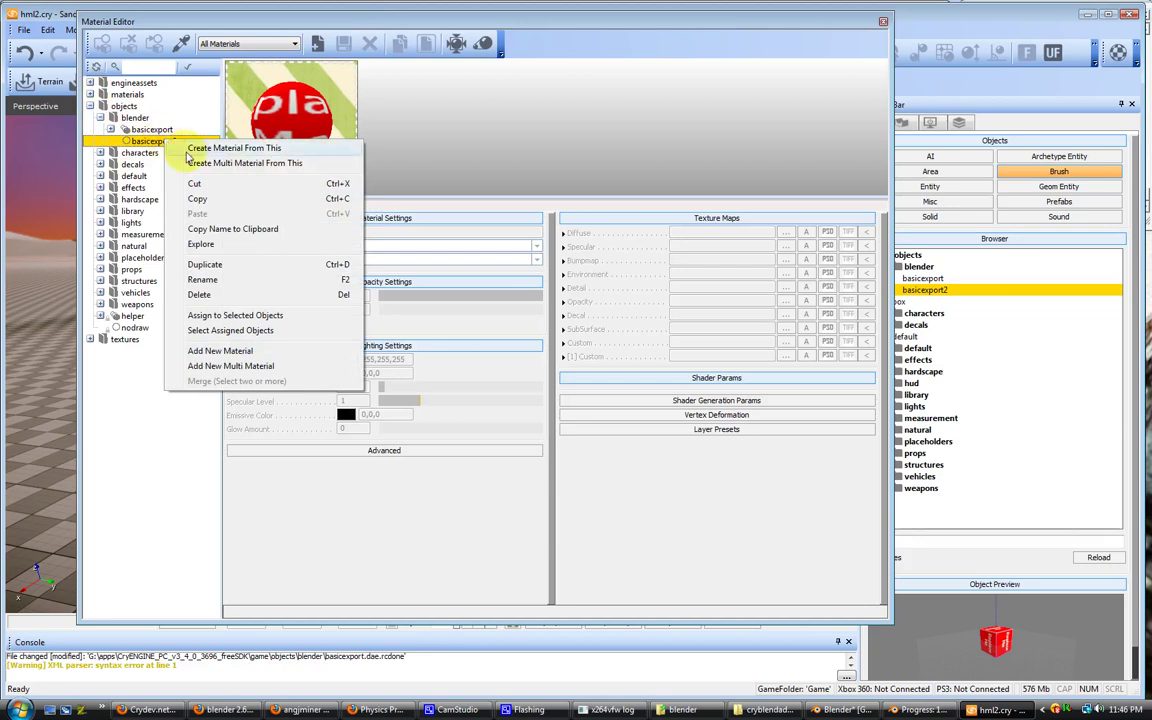
{"action": "left_click", "coordinate": [244, 295]}
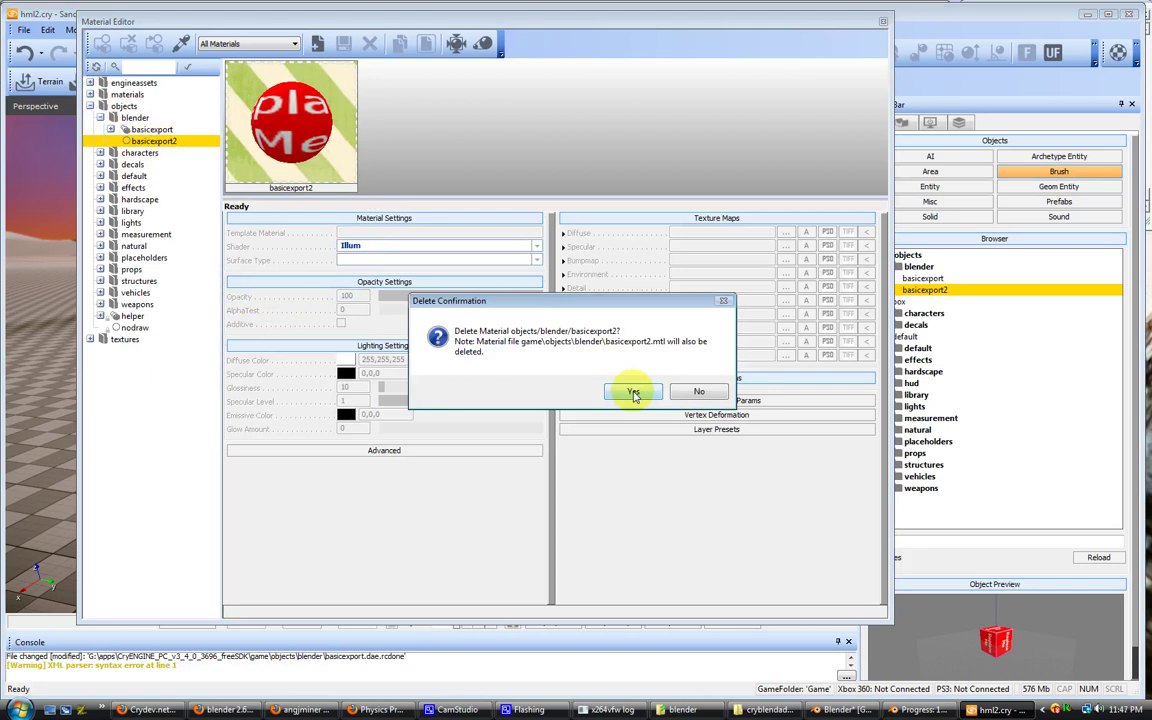
{"action": "left_click", "coordinate": [633, 393]}
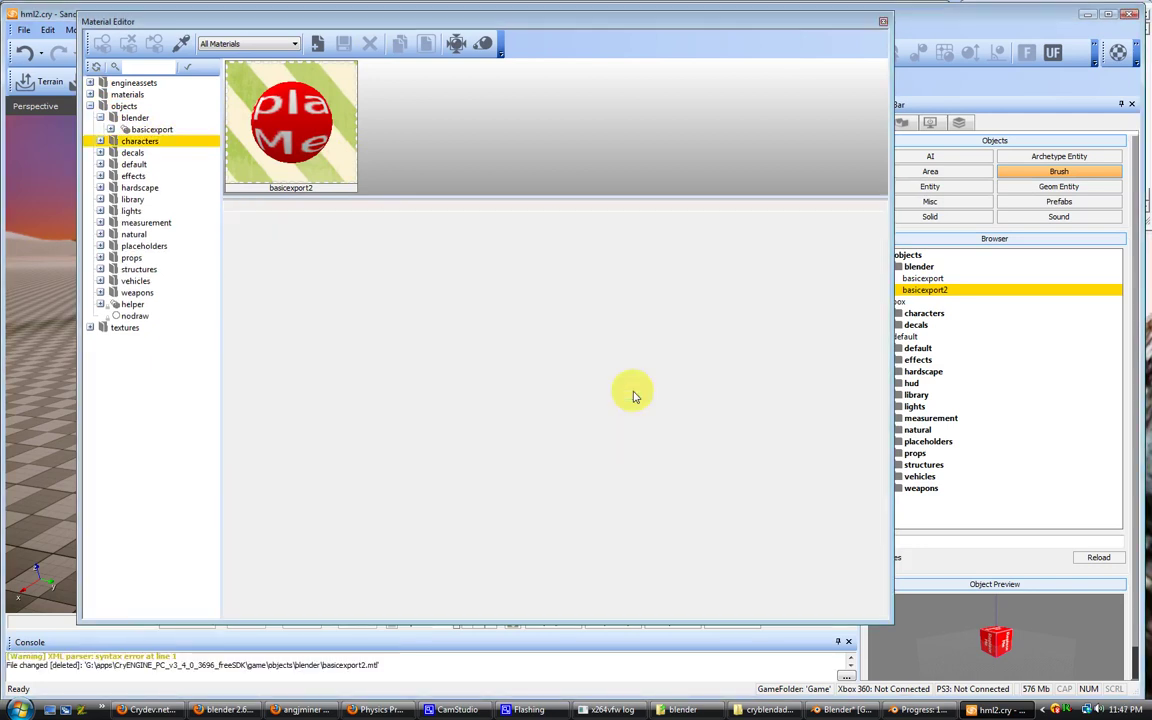
{"action": "left_click", "coordinate": [145, 130]}
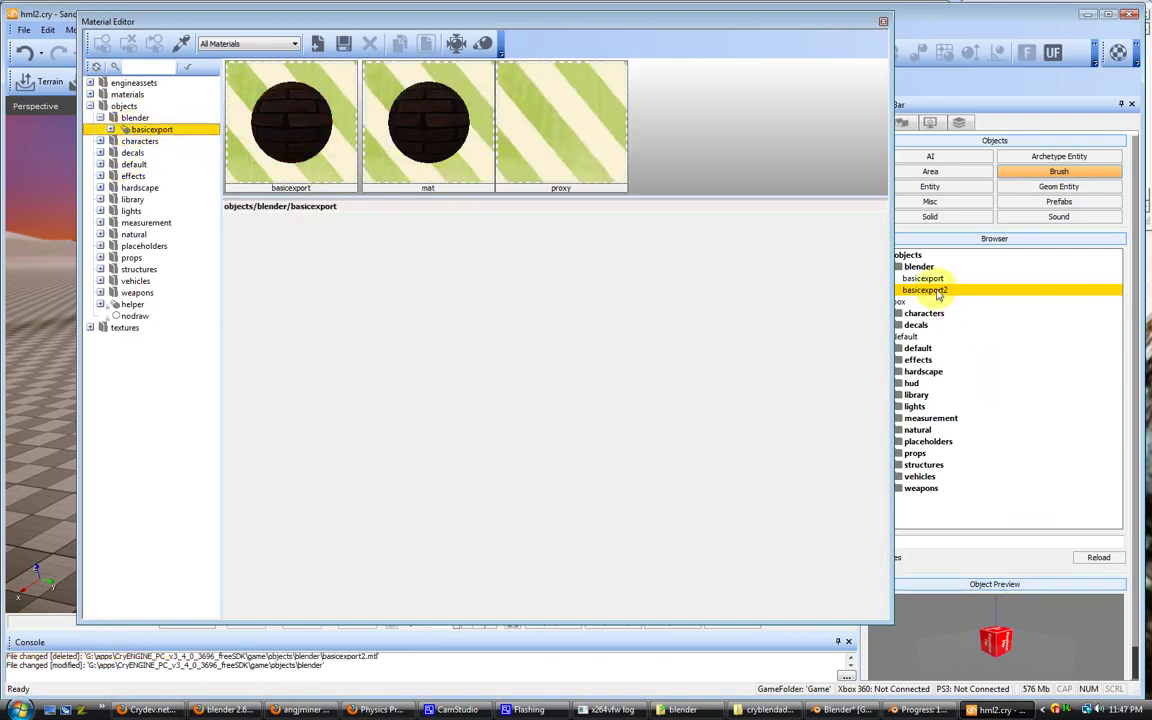
Close the Material Editor and return to Blender, checking the mat material entry
{"action": "left_click", "coordinate": [884, 22]}
{"action": "left_click", "coordinate": [840, 709]}
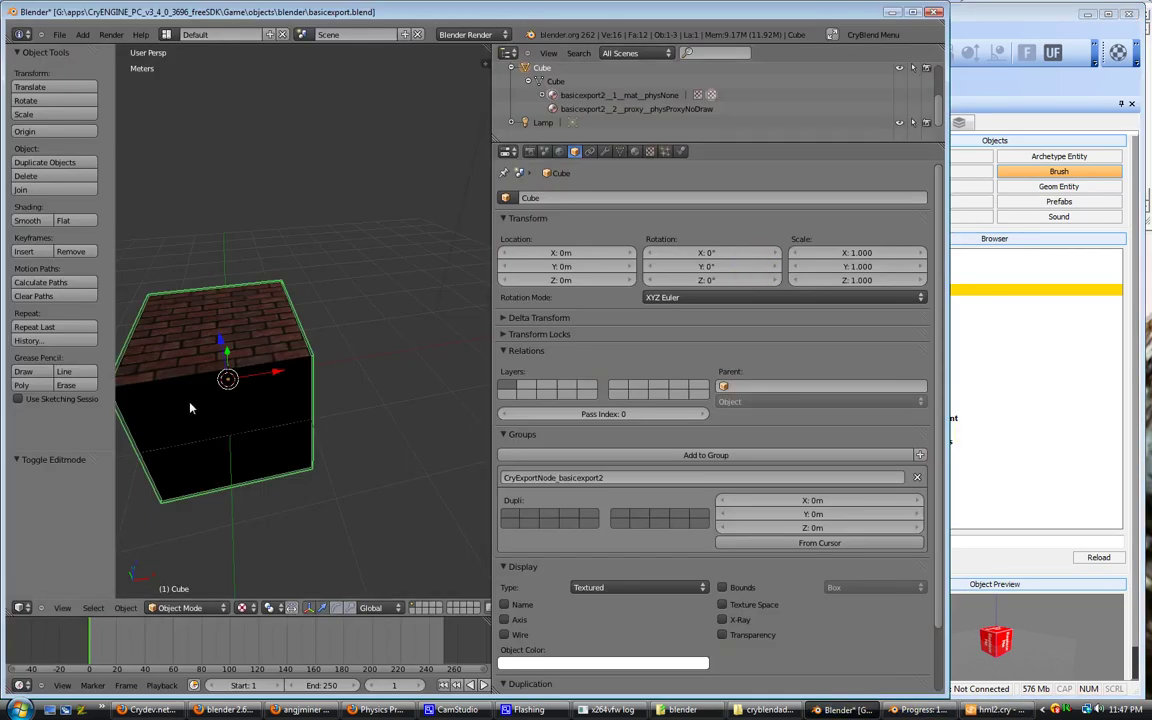
{"action": "middle_click_drag", "start_coordinate": [320, 478], "coordinate": [462, 410]}
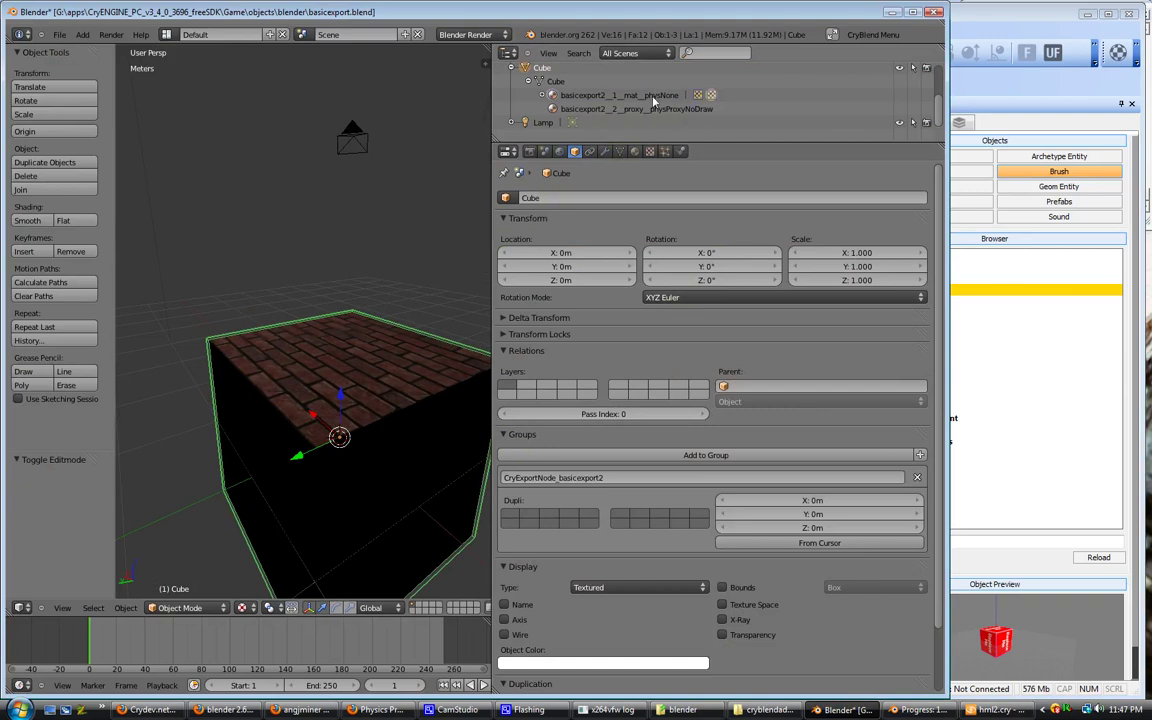
{"action": "left_click", "coordinate": [541, 96]}
{"action": "left_click", "coordinate": [542, 95]}
Re-export the cube to basicexport.dae with CryBlend and bring up the compiler log
{"action": "left_click", "coordinate": [870, 34]}
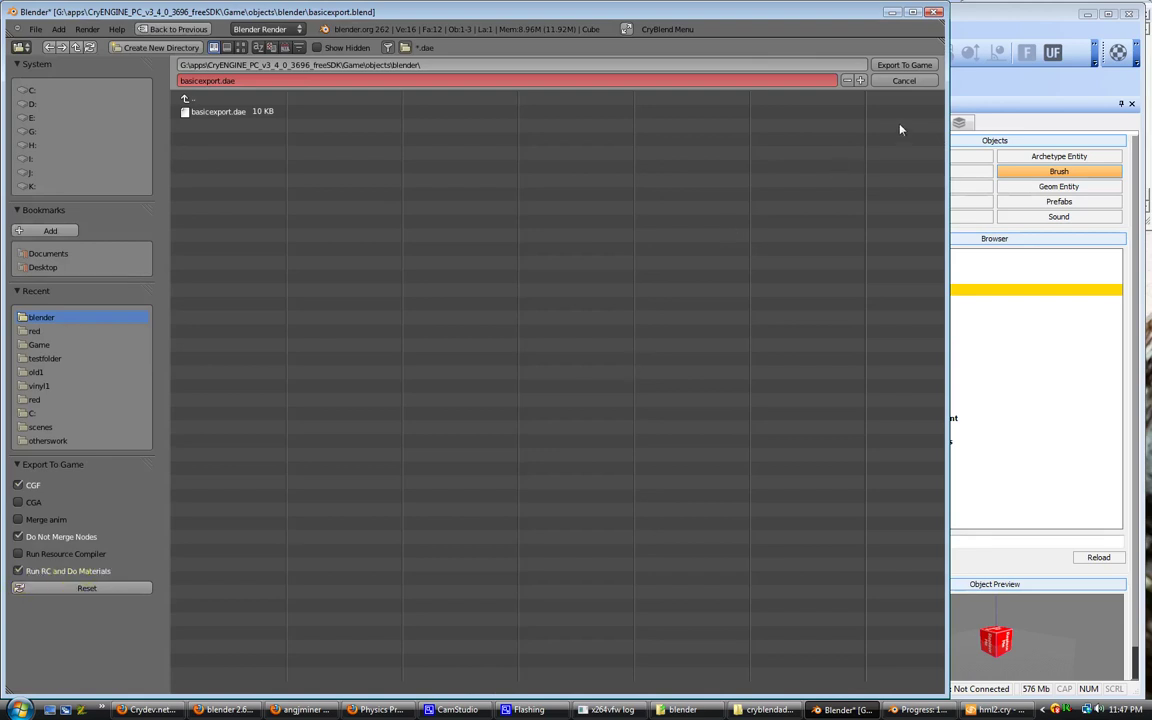
{"action": "left_click", "coordinate": [902, 67]}
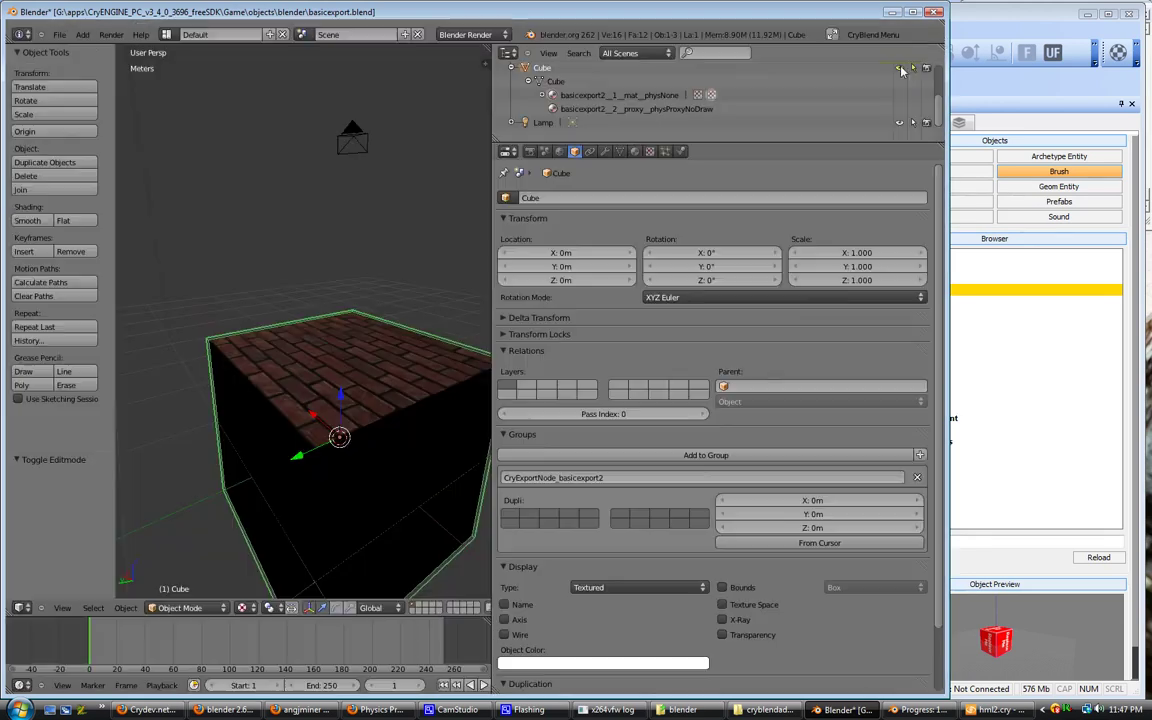
{"action": "left_click", "coordinate": [920, 710]}
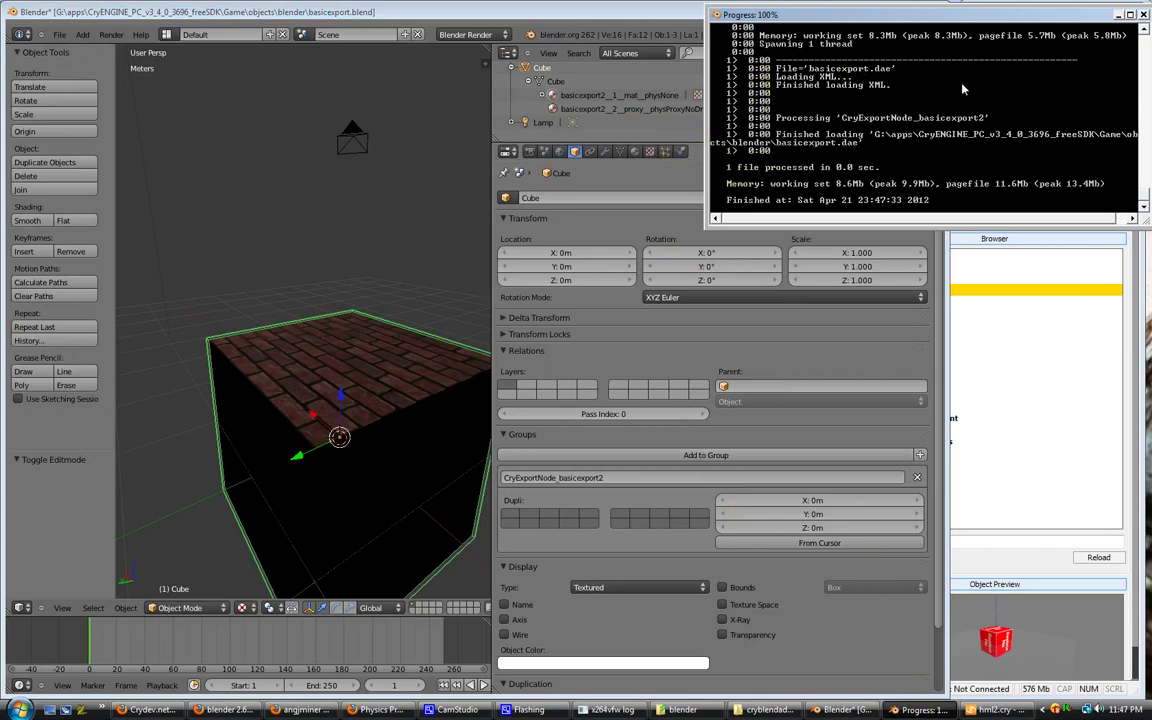
Return to the Sandbox level, refresh the object browser and select the basicexport2 object
{"action": "left_click", "coordinate": [968, 711]}
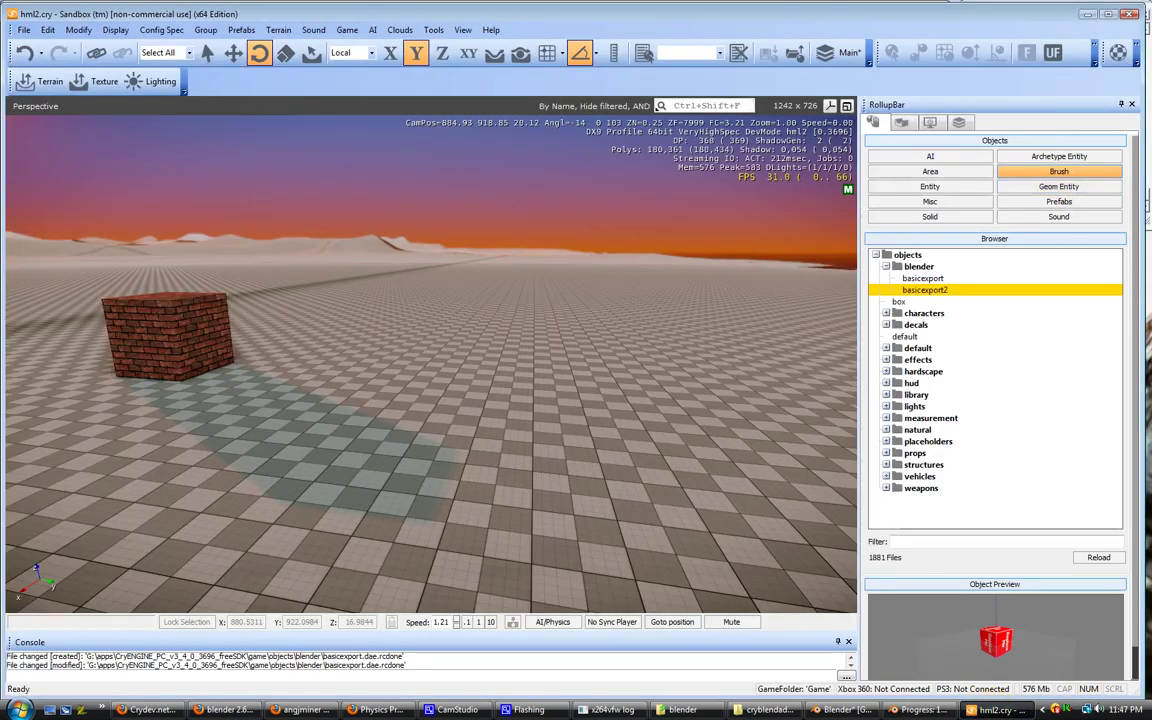
{"action": "left_click", "coordinate": [1098, 557]}
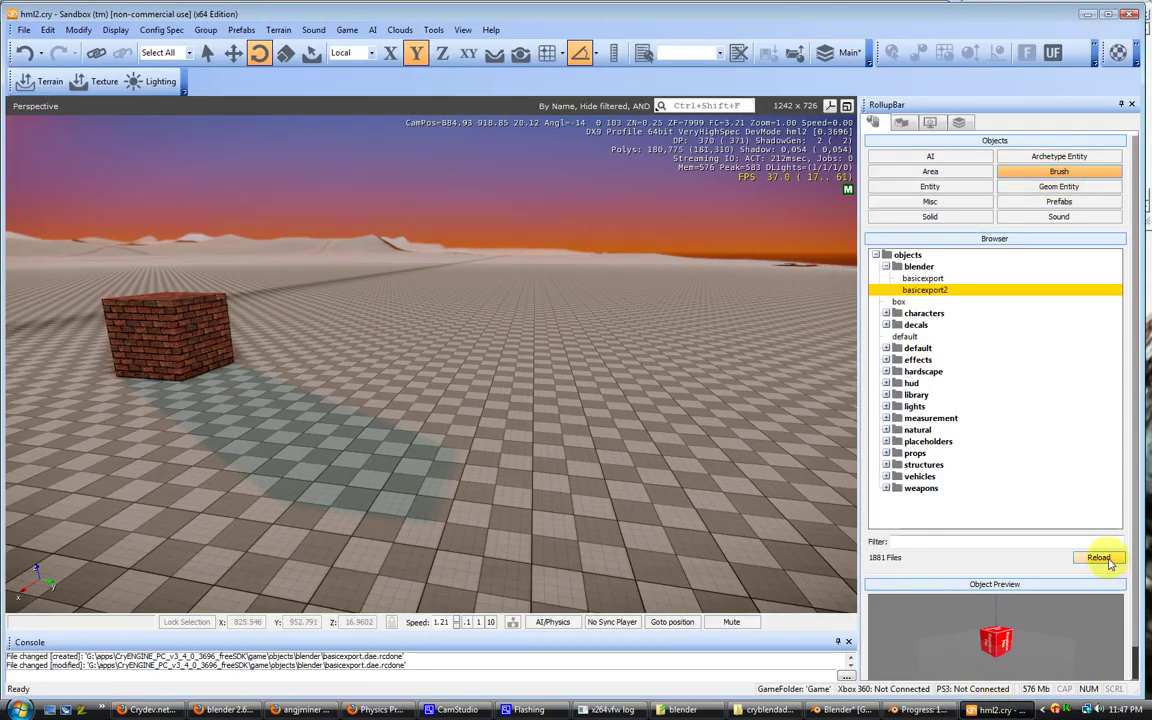
{"action": "left_click", "coordinate": [925, 279]}
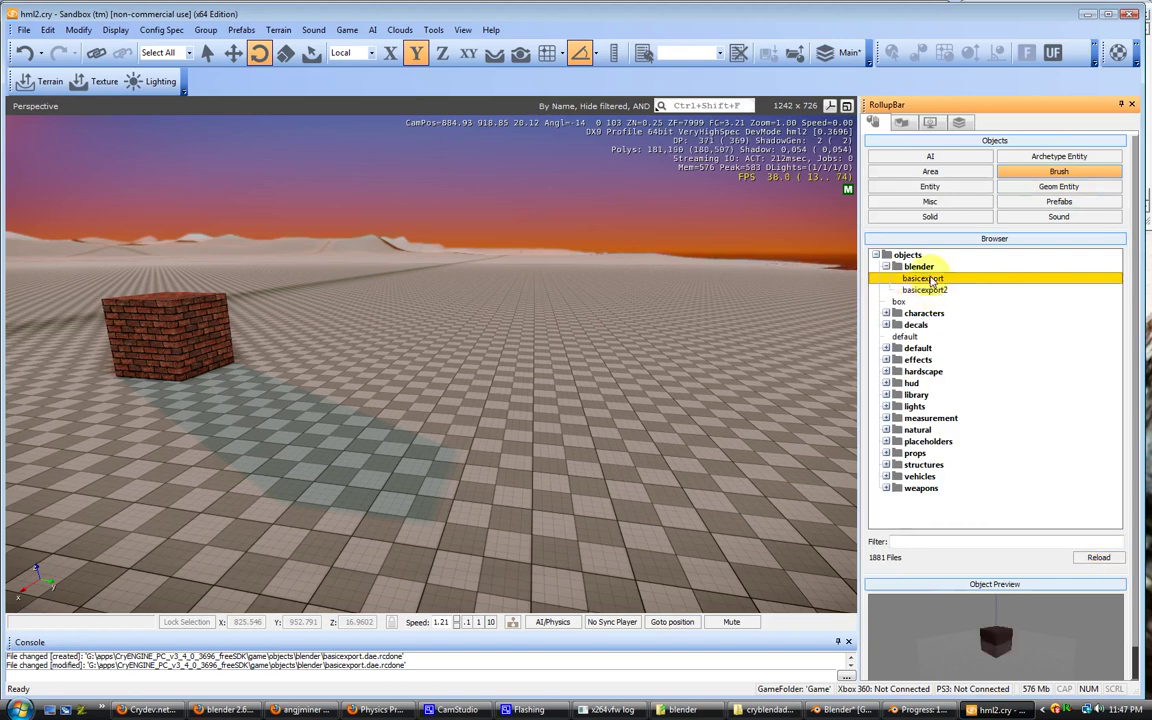
{"action": "left_click", "coordinate": [928, 290]}
{"action": "left_click", "coordinate": [1099, 557]}
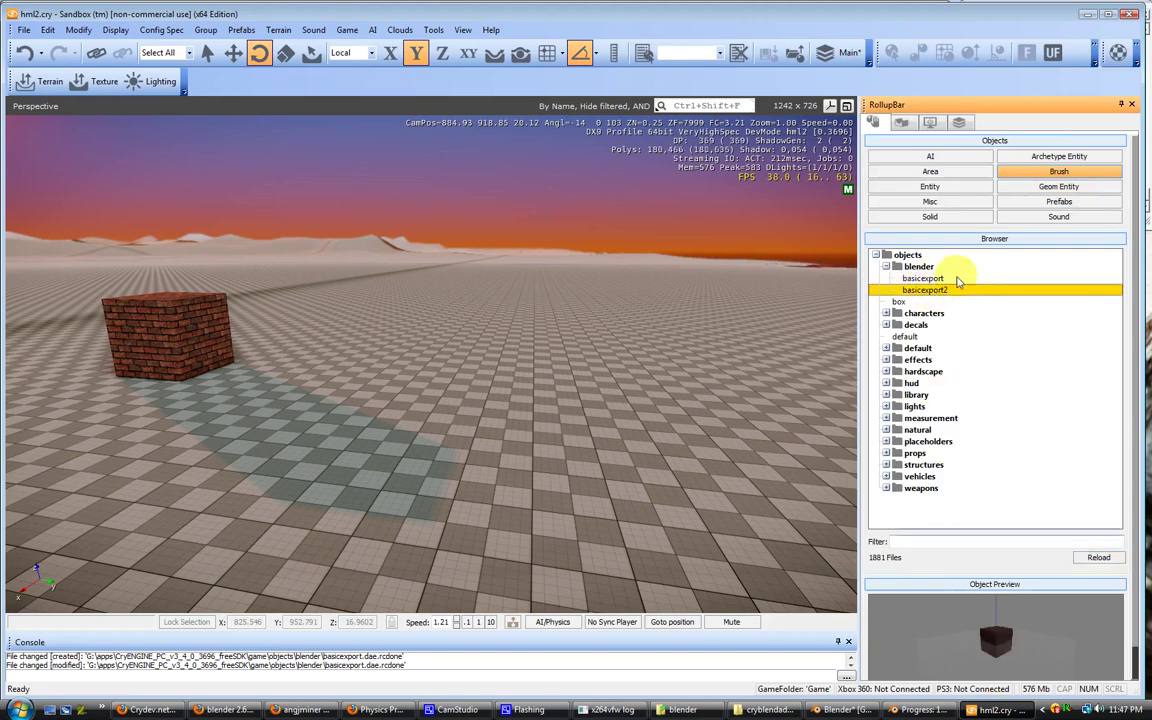
In the Material Editor, open basicexport2's proxy sub-material under objects > blender
{"action": "left_click", "coordinate": [1020, 52]}
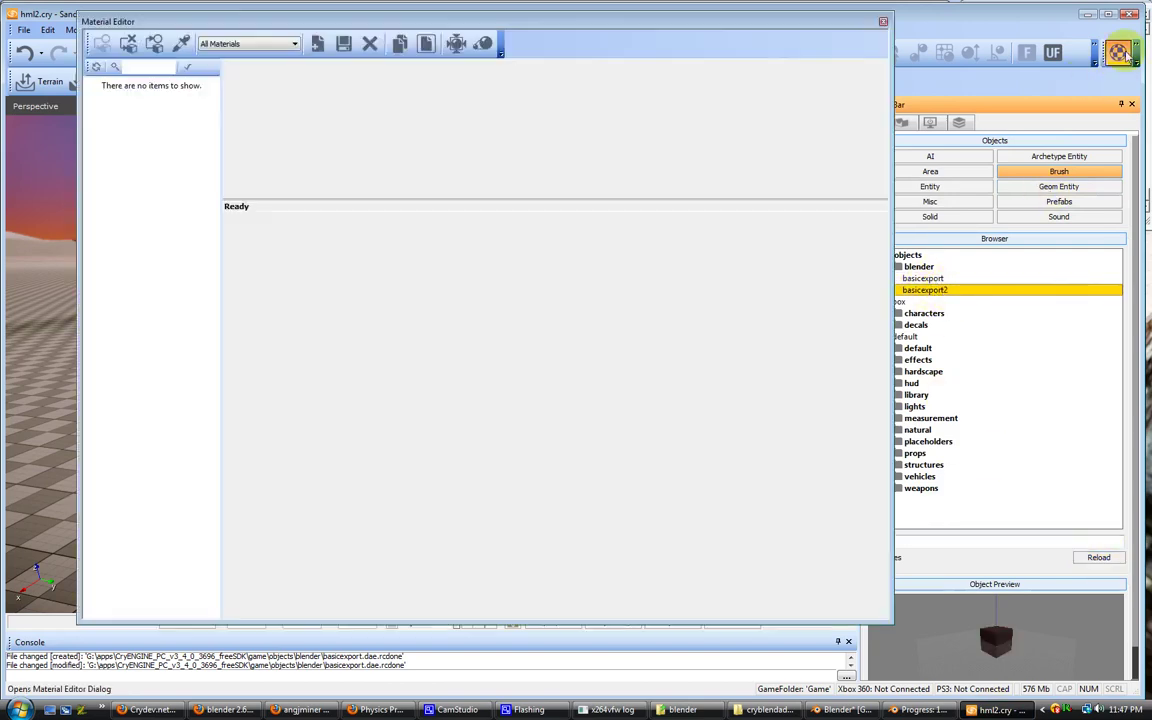
{"action": "left_click", "coordinate": [90, 106]}
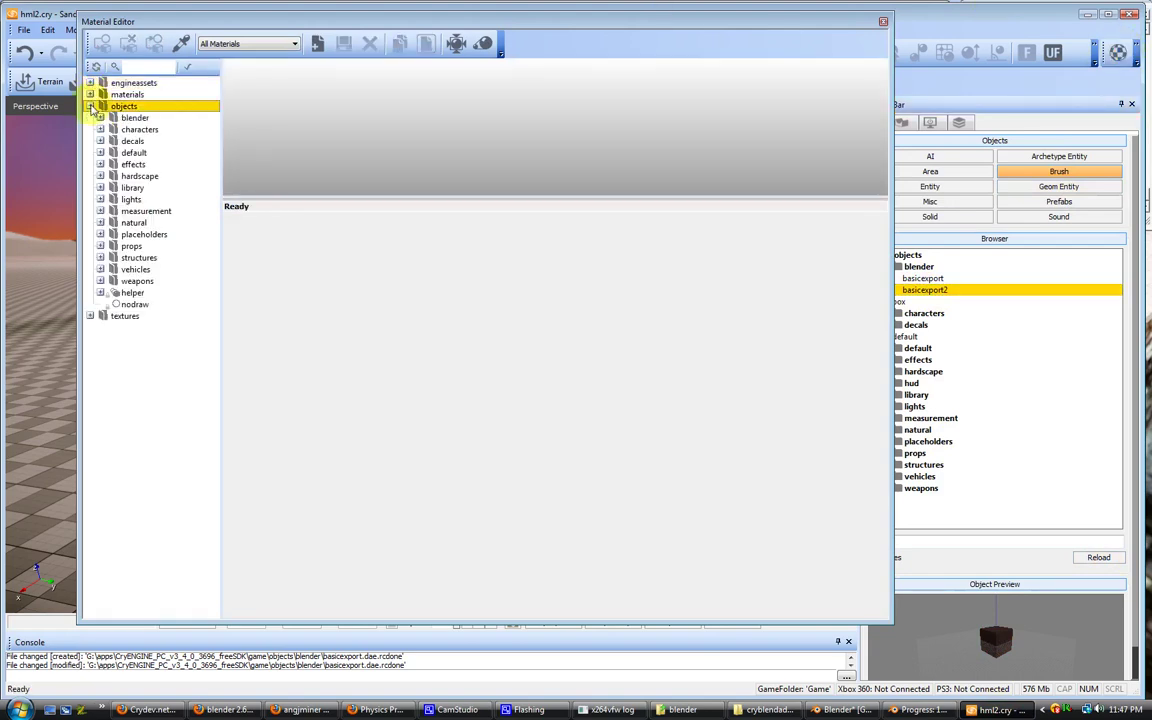
{"action": "left_click", "coordinate": [100, 117]}
{"action": "left_click", "coordinate": [150, 141]}
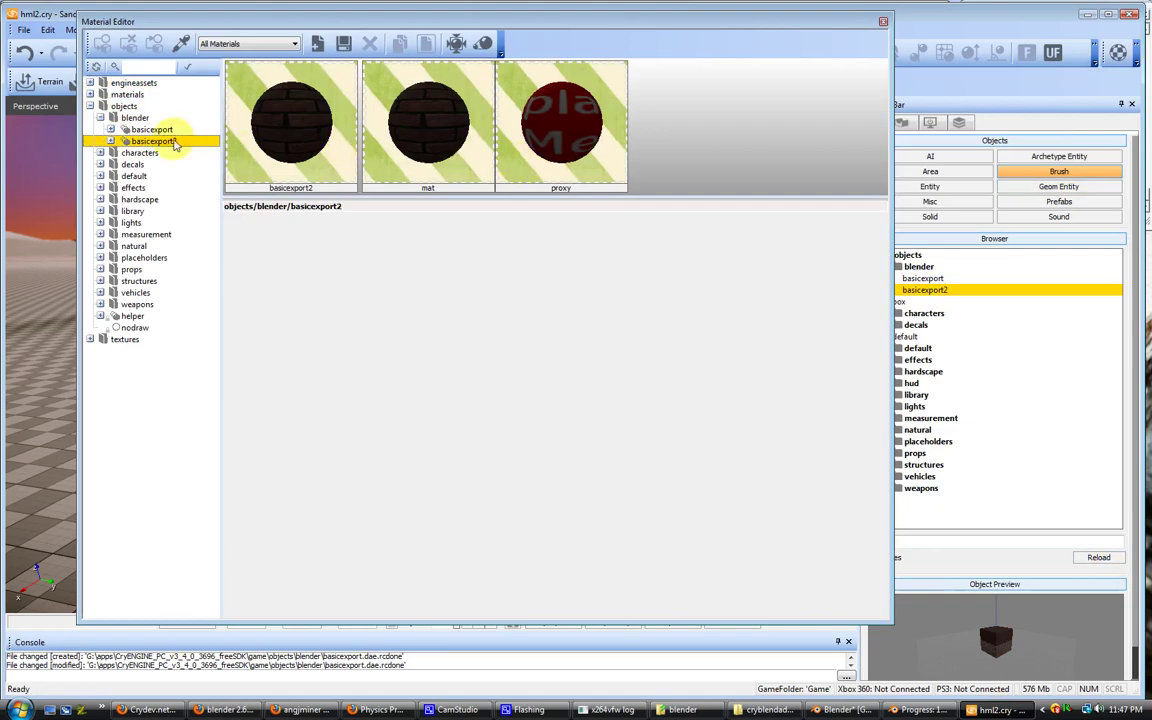
{"action": "left_click", "coordinate": [110, 141]}
{"action": "left_click", "coordinate": [155, 164]}
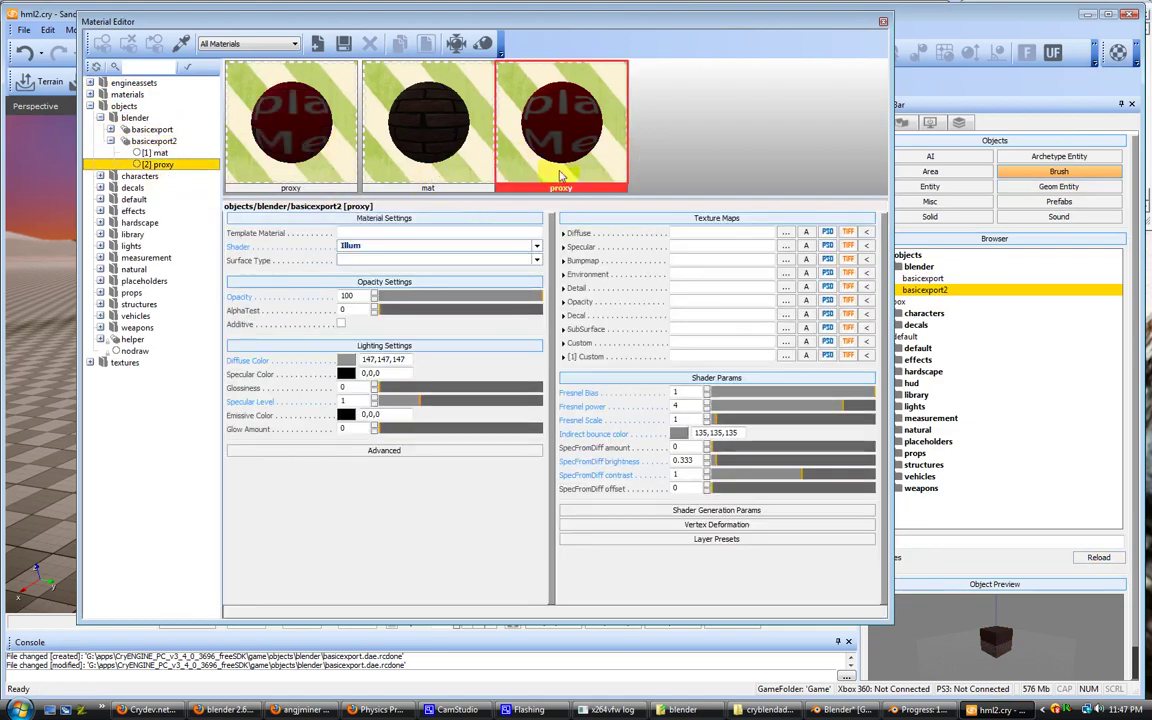
Set the proxy sub-material's shader to Nodraw and its surface type to rock
{"action": "left_click", "coordinate": [537, 246]}
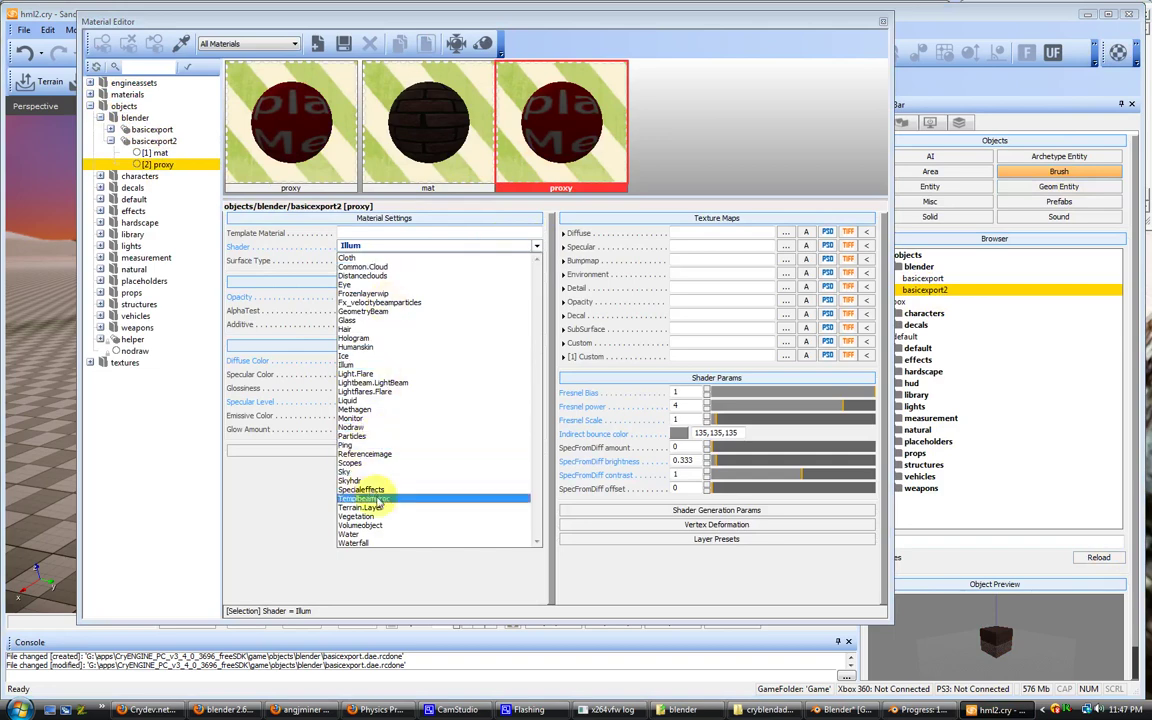
{"action": "left_click", "coordinate": [373, 430]}
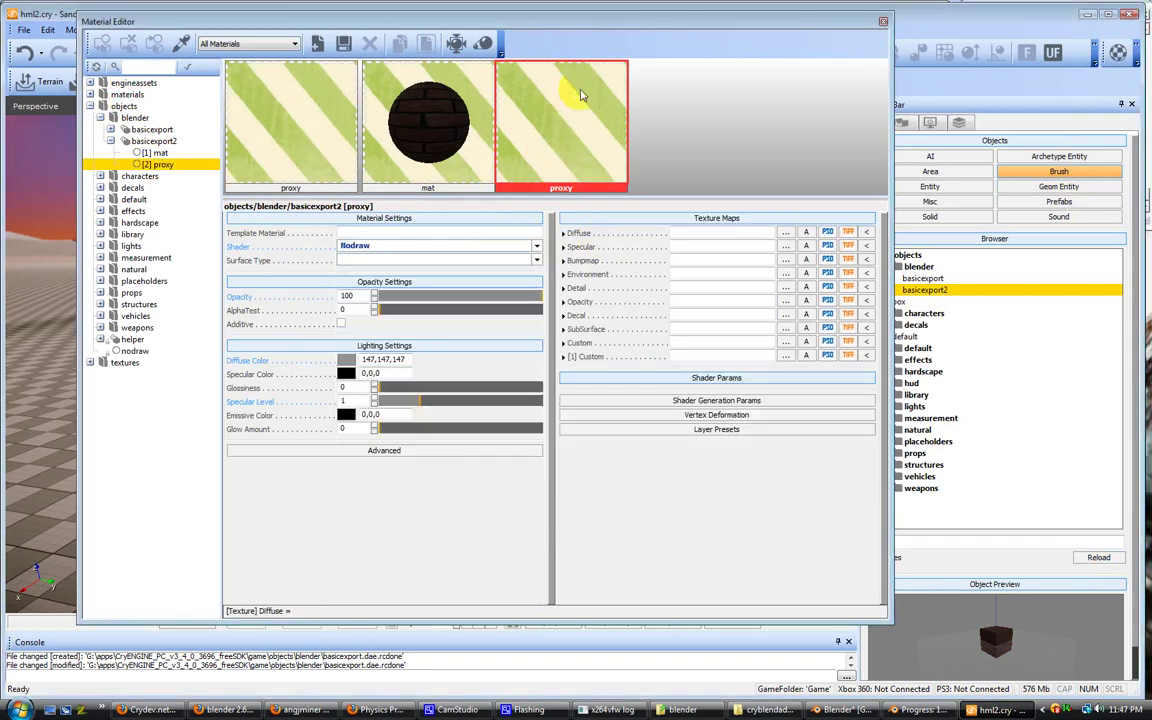
{"action": "left_click", "coordinate": [537, 261]}
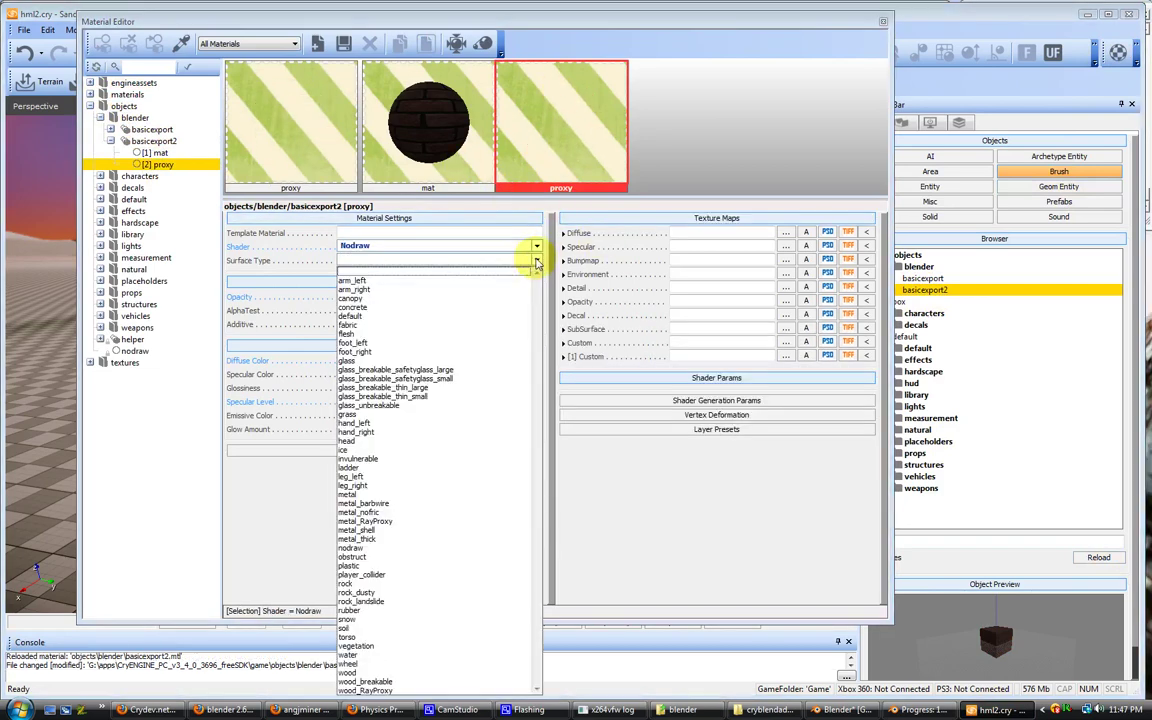
{"action": "left_click", "coordinate": [436, 584]}
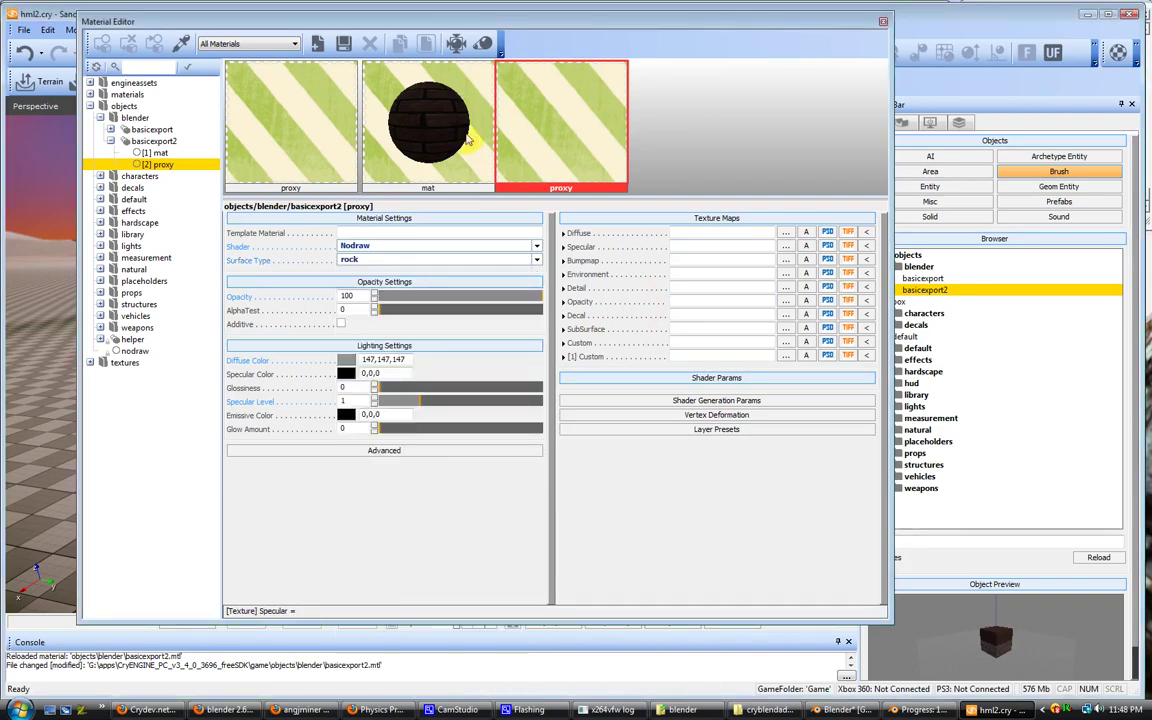
Select the basicexport2 material group and check the mat sub-material's diffuse texture
{"action": "left_click", "coordinate": [150, 141]}
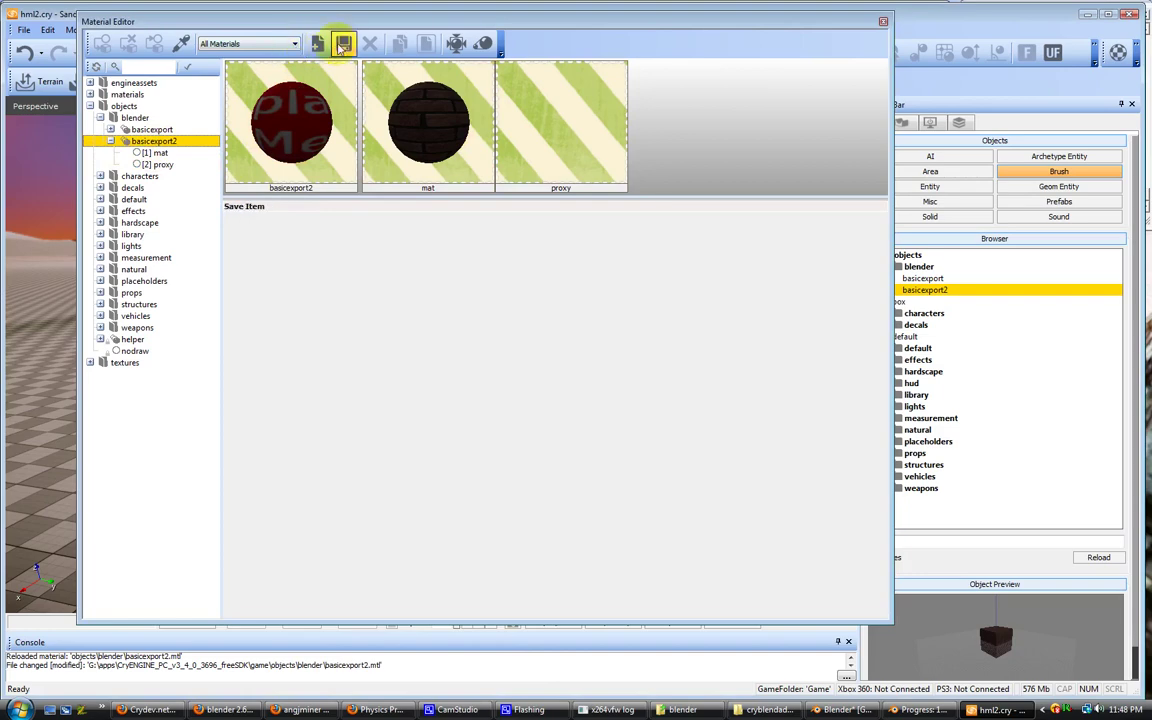
{"action": "left_click", "coordinate": [156, 153]}
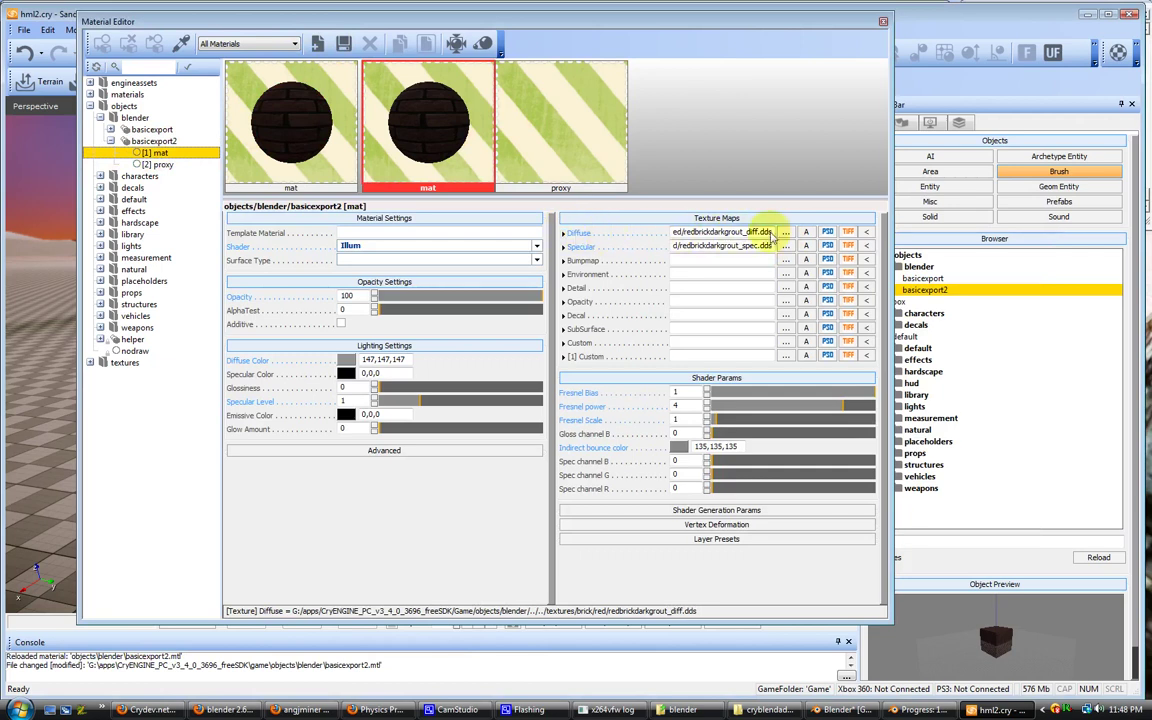
{"action": "left_click", "coordinate": [784, 234]}
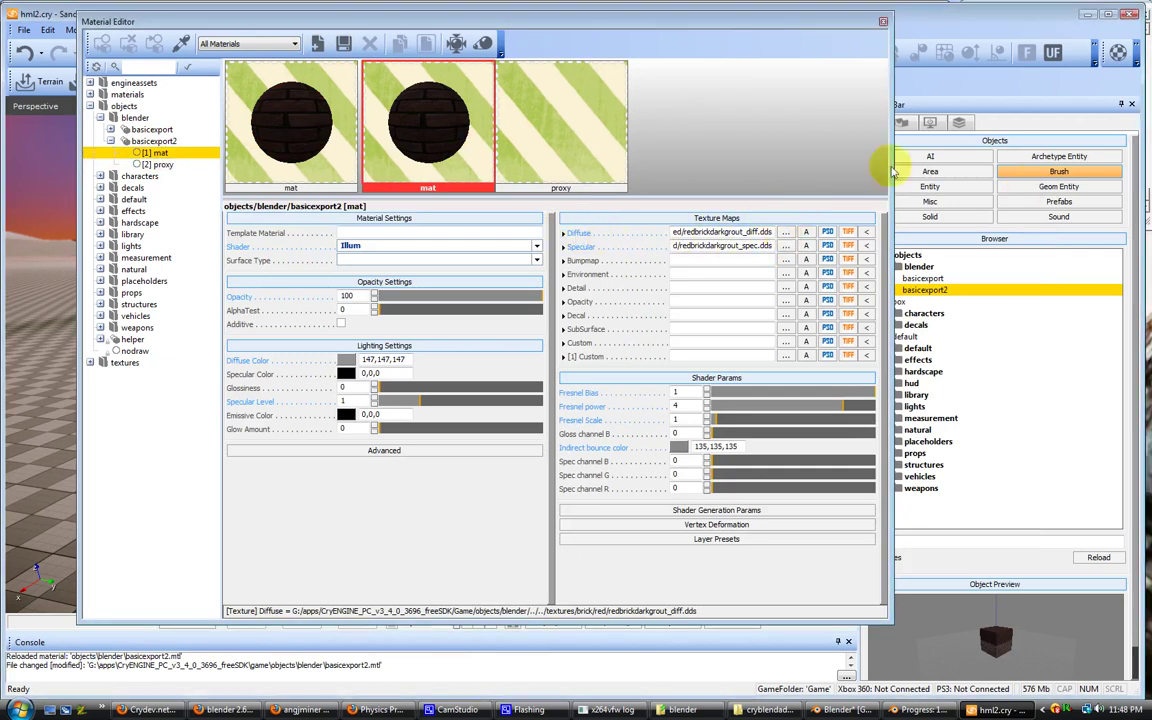
{"action": "left_click", "coordinate": [160, 142]}
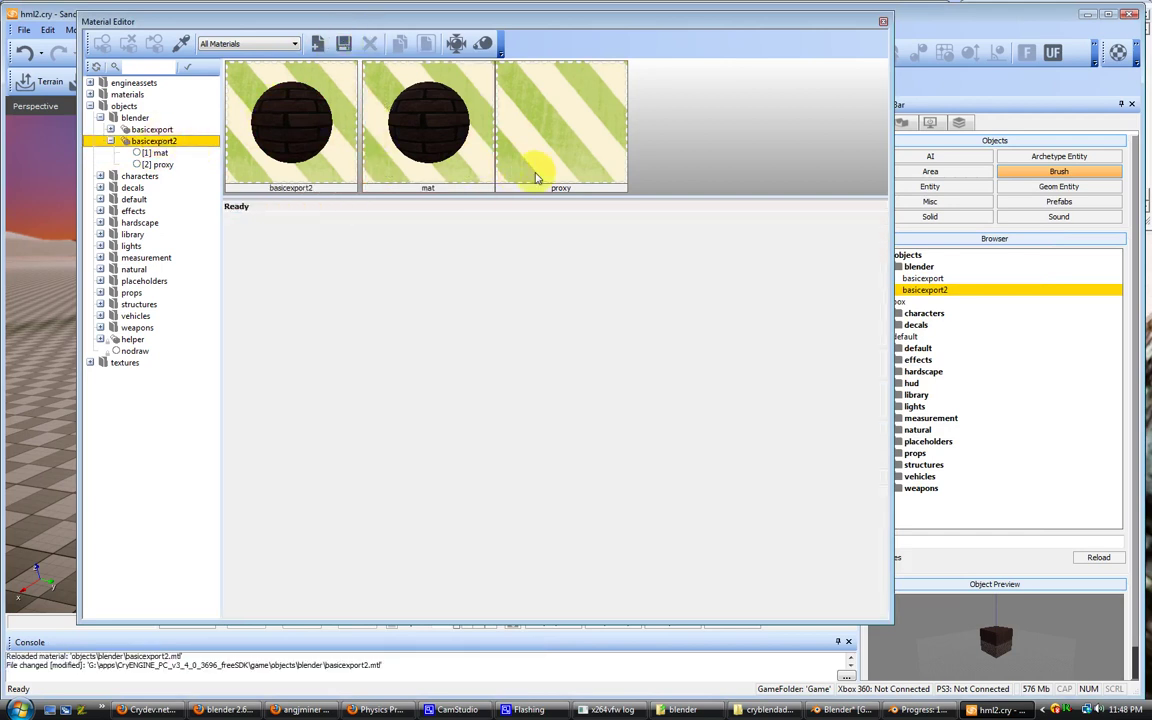
Drag the basicexport2 brush into the level beside the first cube
{"action": "left_click", "coordinate": [884, 22]}
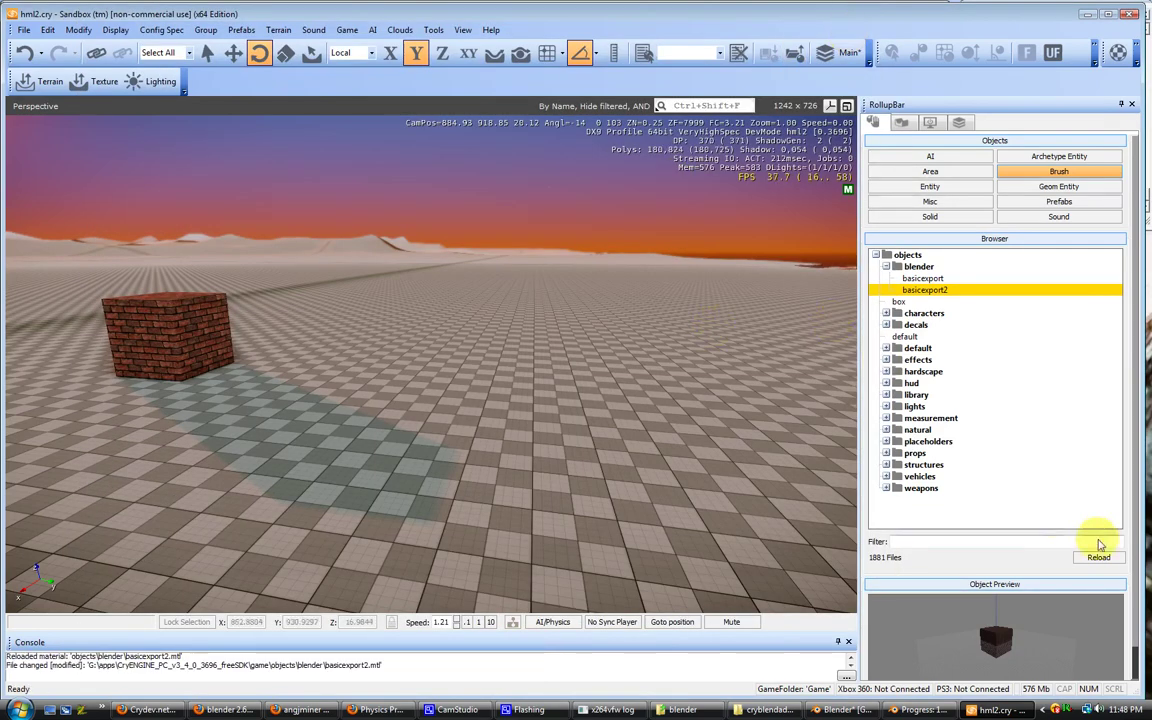
{"action": "left_click_drag", "start_coordinate": [933, 292], "coordinate": [793, 276]}
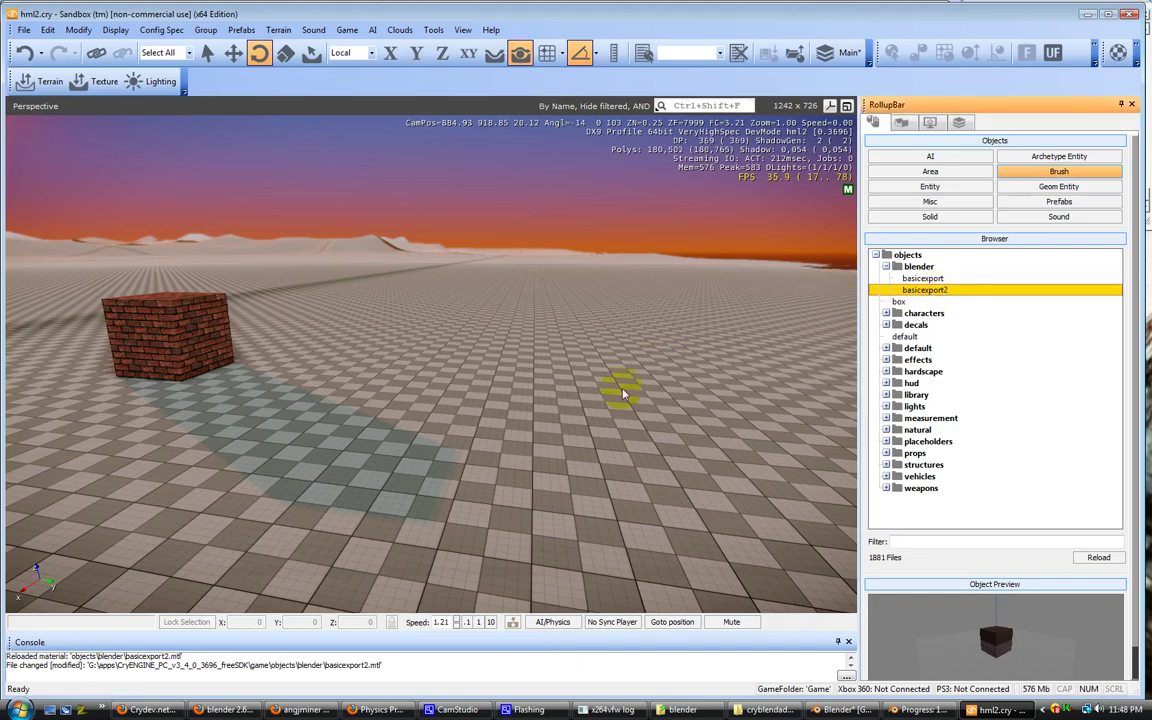
{"action": "mouse_move", "coordinate": [622, 393]}
{"action": "left_mouse_down"}
{"action": "mouse_move", "coordinate": [520, 400]}
{"action": "mouse_move", "coordinate": [457, 450]}
{"action": "left_mouse_up"}
Raise the new brick cube on Z to 18.5288 and rotate it slightly about X
{"action": "left_click", "coordinate": [233, 53]}
{"action": "left_click_drag", "start_coordinate": [457, 372], "coordinate": [420, 240]}
{"action": "scroll", "coordinate": [657, 348], "scroll_direction": "up", "scroll_amount": 1}
{"action": "scroll", "coordinate": [657, 348], "scroll_direction": "up", "scroll_amount": 1}
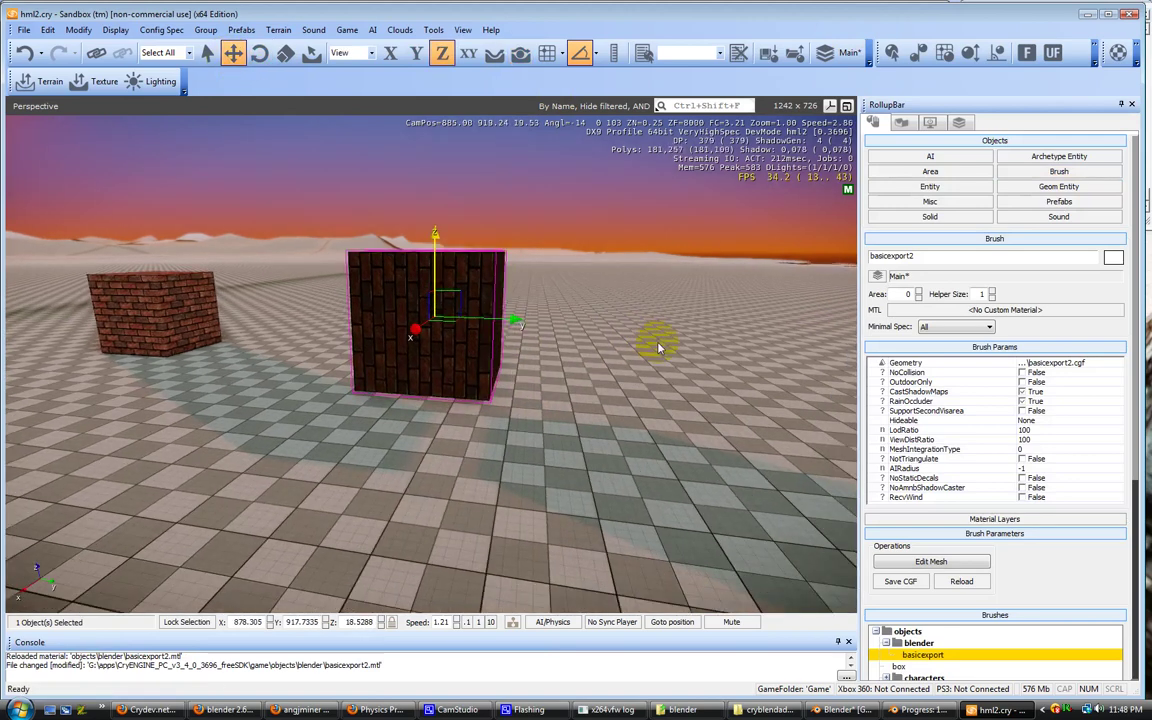
{"action": "left_click", "coordinate": [259, 53]}
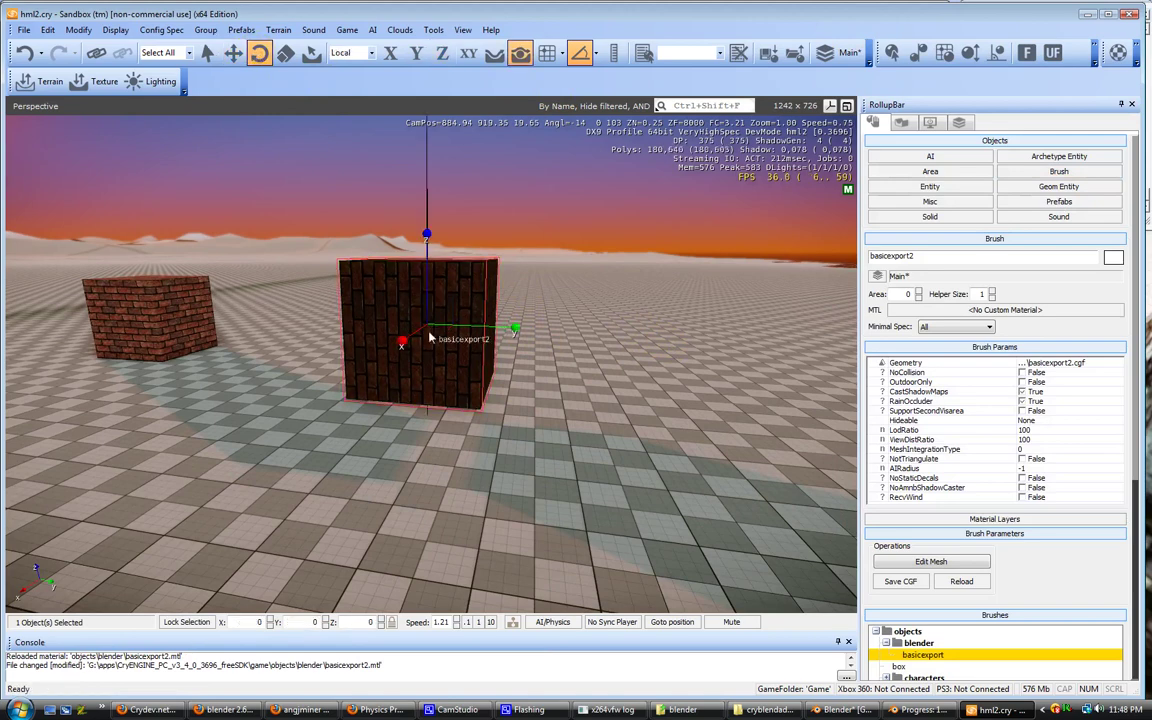
{"action": "mouse_move", "coordinate": [399, 344]}
{"action": "left_mouse_down"}
{"action": "mouse_move", "coordinate": [437, 350]}
{"action": "mouse_move", "coordinate": [405, 336]}
{"action": "left_mouse_up"}
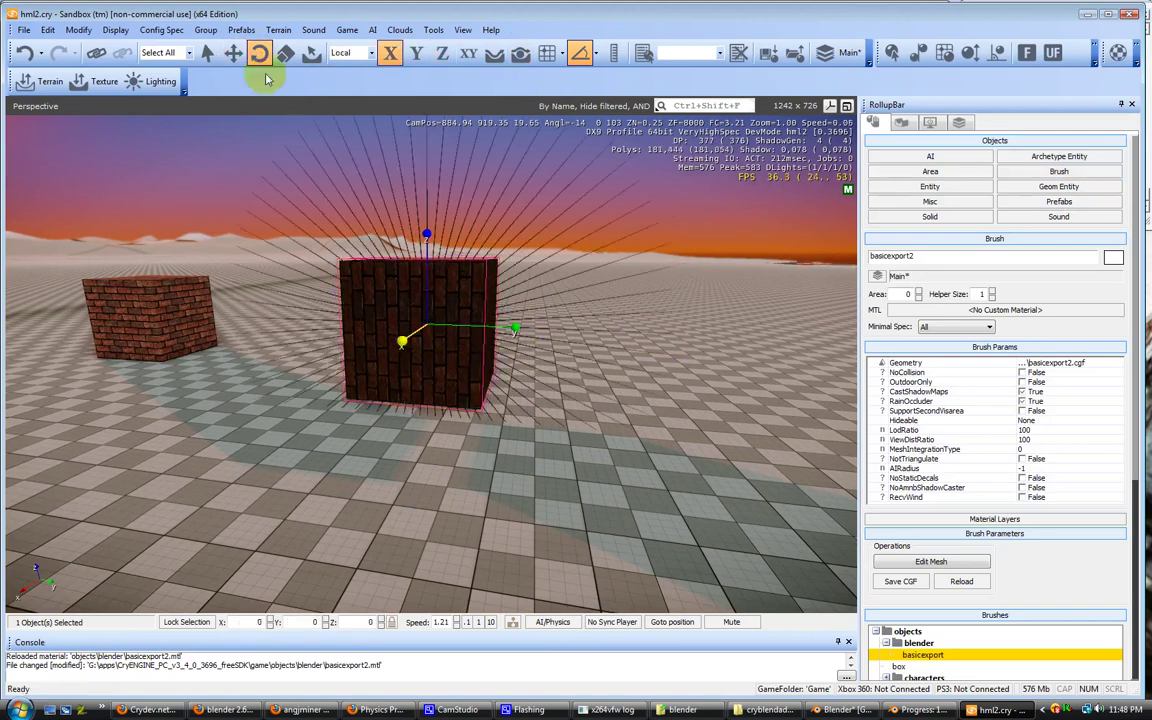
{"action": "key", "text": "1"}
{"action": "key", "text": "a"}
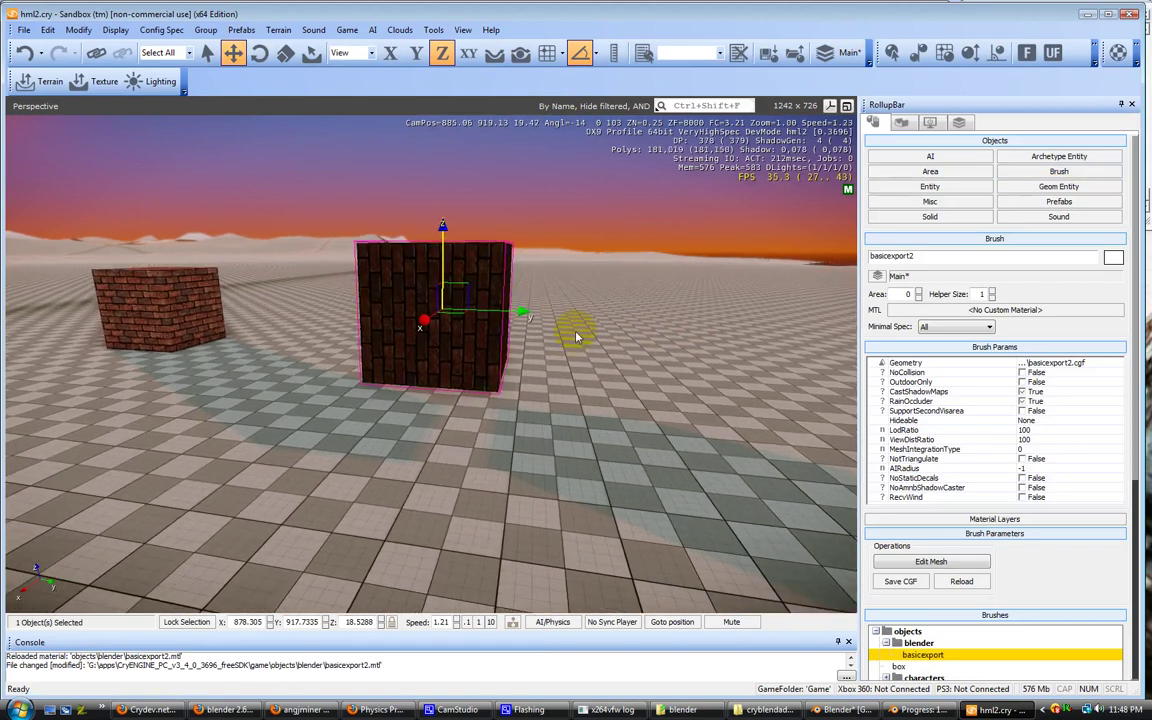
Test the level in game mode, walking toward the small brick cube
{"action": "key", "text": "ctrl+g"}
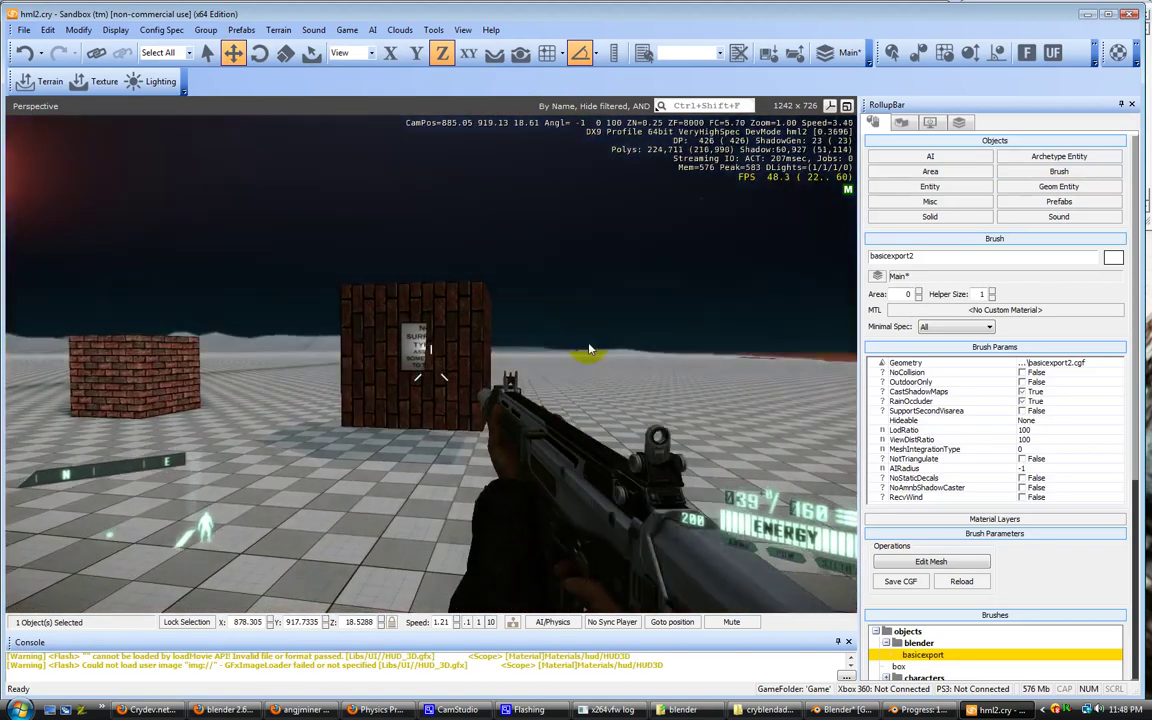
{"action": "key", "text": "a"}
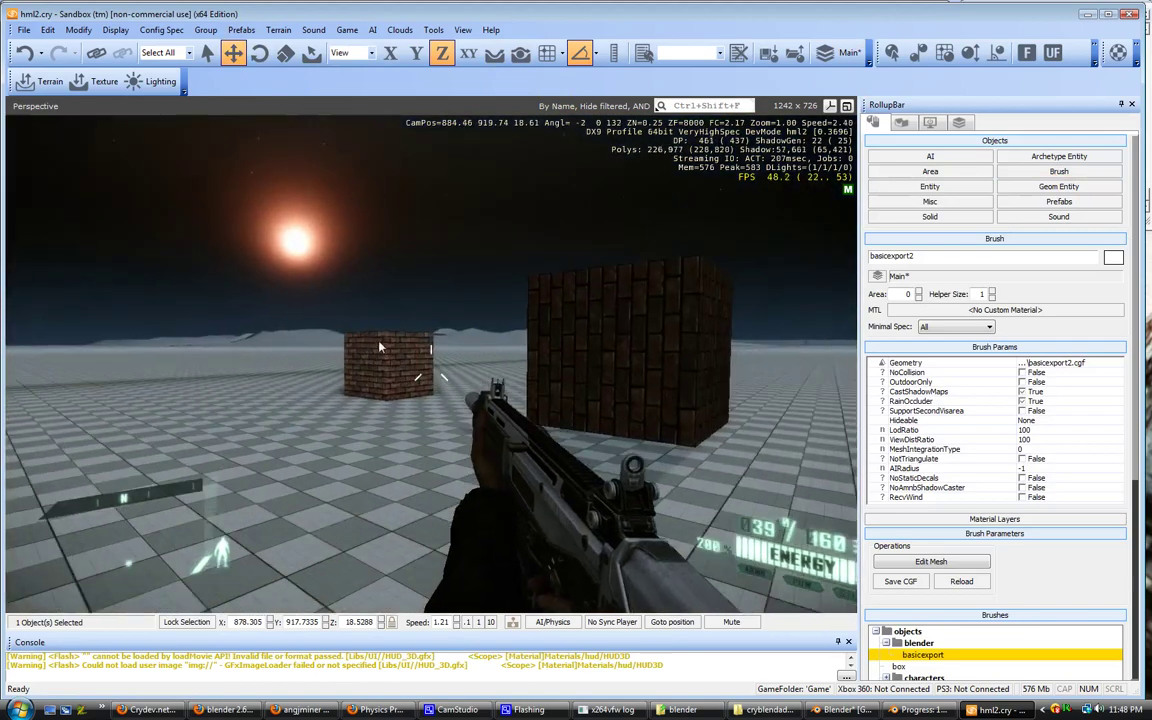
{"action": "key", "text": "w"}
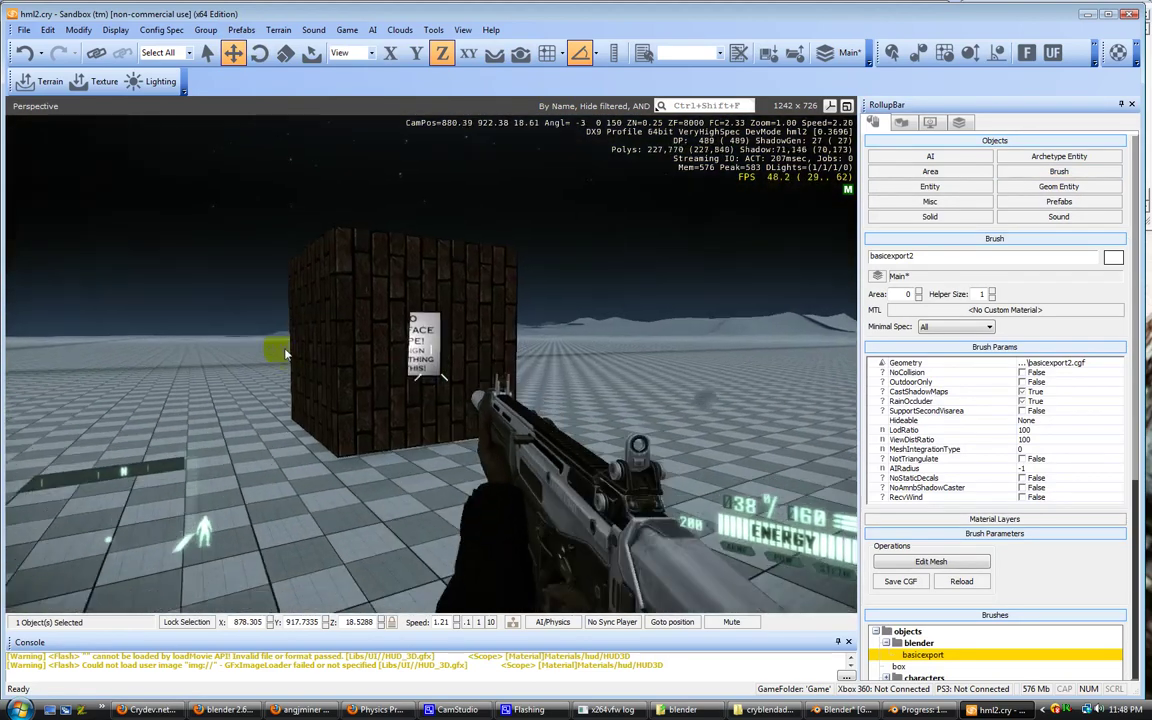
{"action": "key", "text": "Escape"}
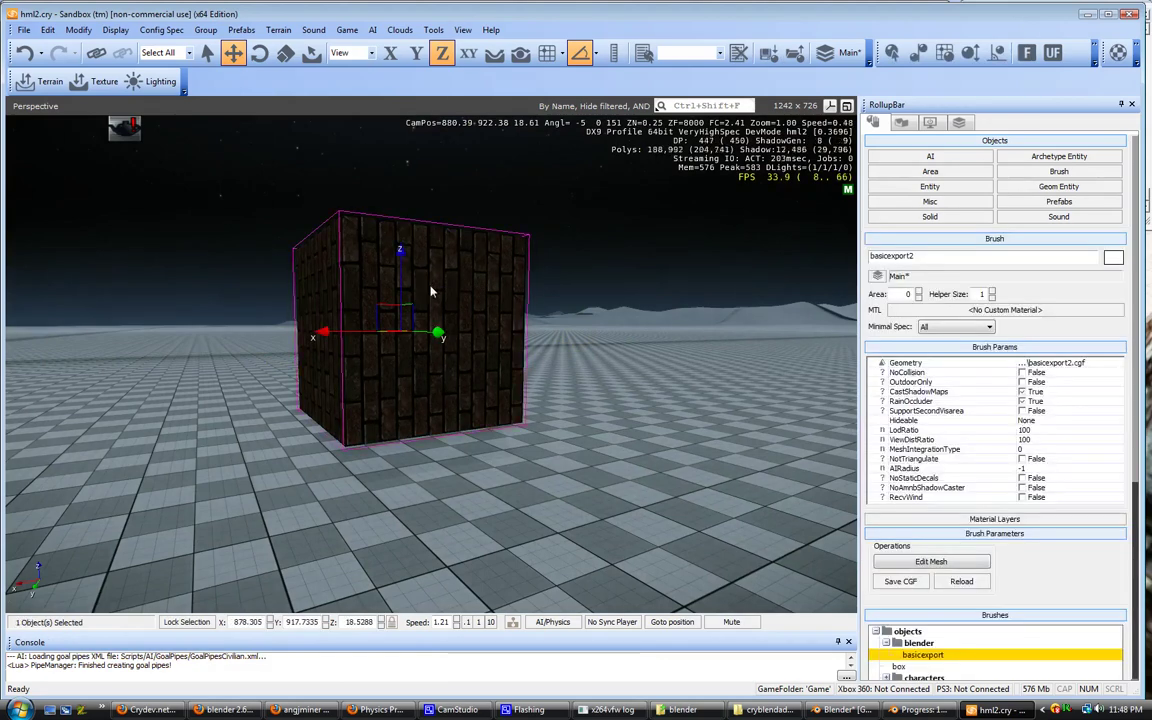
Tilt the cube 55° about Y, then shoot it over in game mode
{"action": "left_click", "coordinate": [264, 55]}
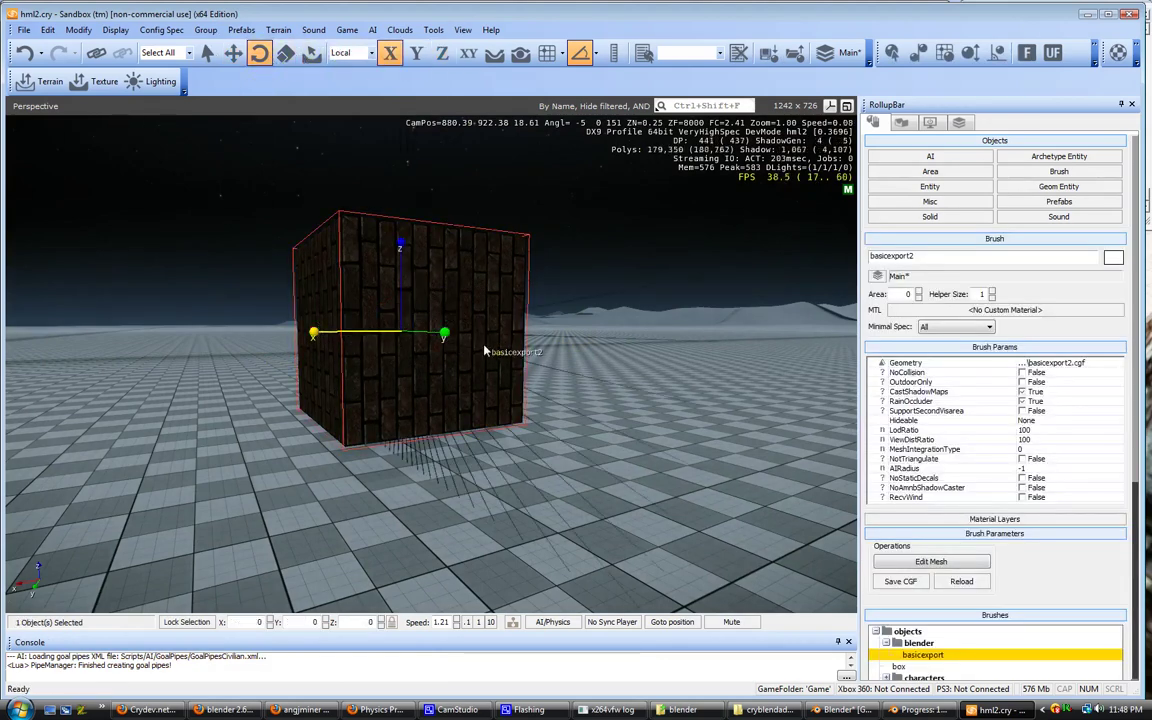
{"action": "left_click_drag", "start_coordinate": [445, 337], "coordinate": [585, 385]}
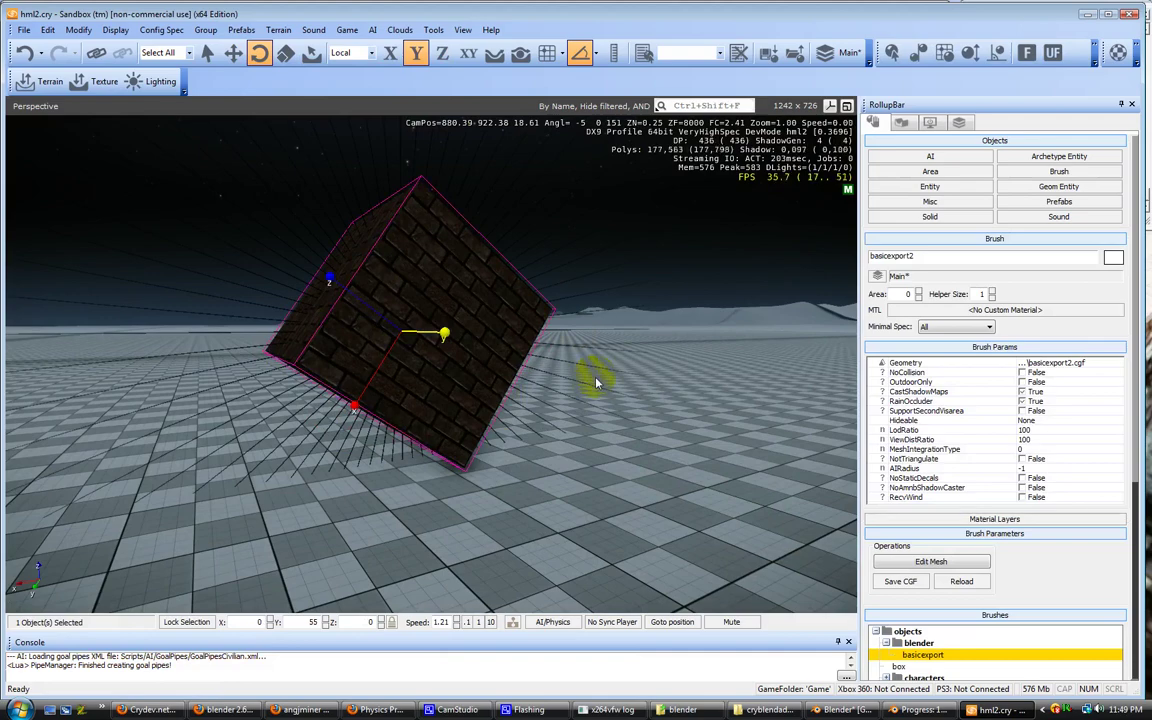
{"action": "key", "text": "ctrl+g"}
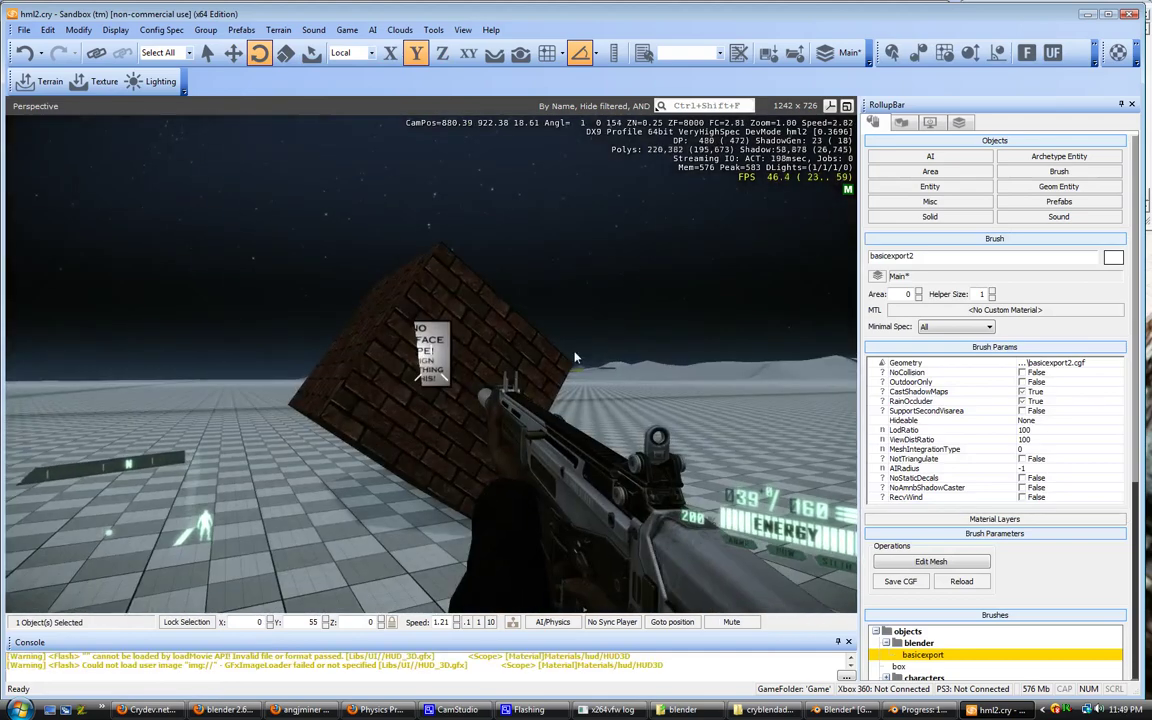
{"action": "key", "text": "a"}
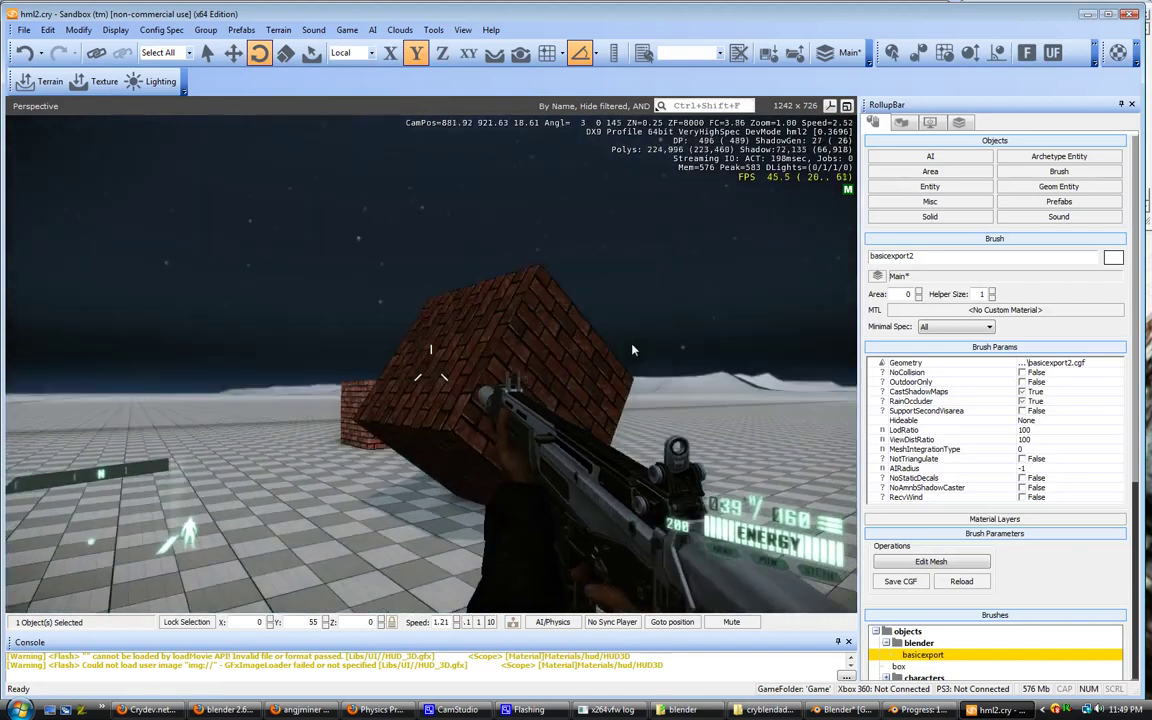
{"action": "left_click", "coordinate": [632, 350]}
{"action": "key", "text": "Escape"}
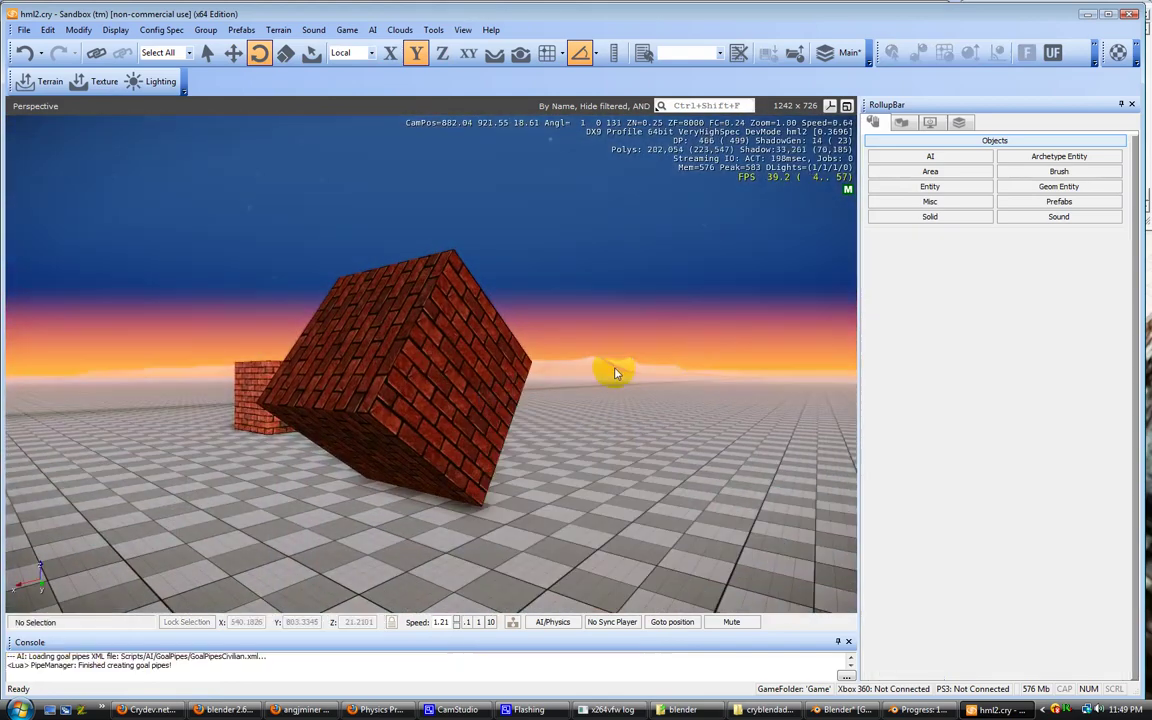
Reload textures/shaders and geometry, then fire at the cube again in game mode
{"action": "left_click", "coordinate": [433, 29]}
{"action": "left_click", "coordinate": [478, 57]}
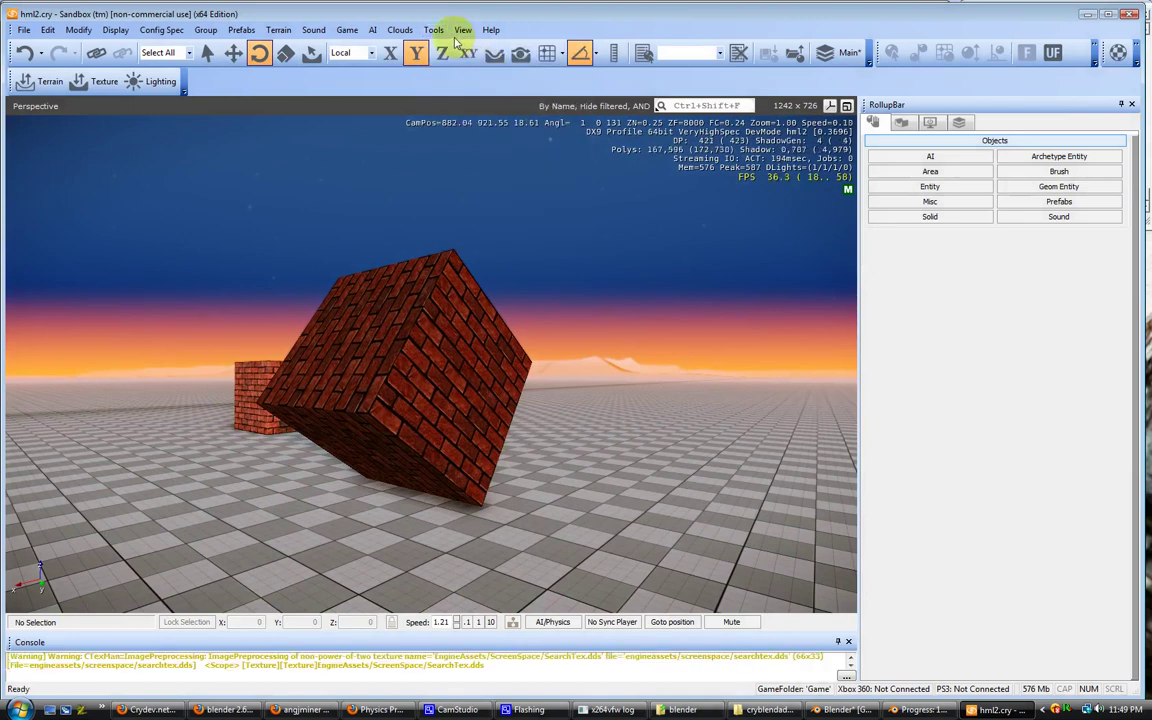
{"action": "left_click", "coordinate": [433, 29]}
{"action": "left_click", "coordinate": [432, 72]}
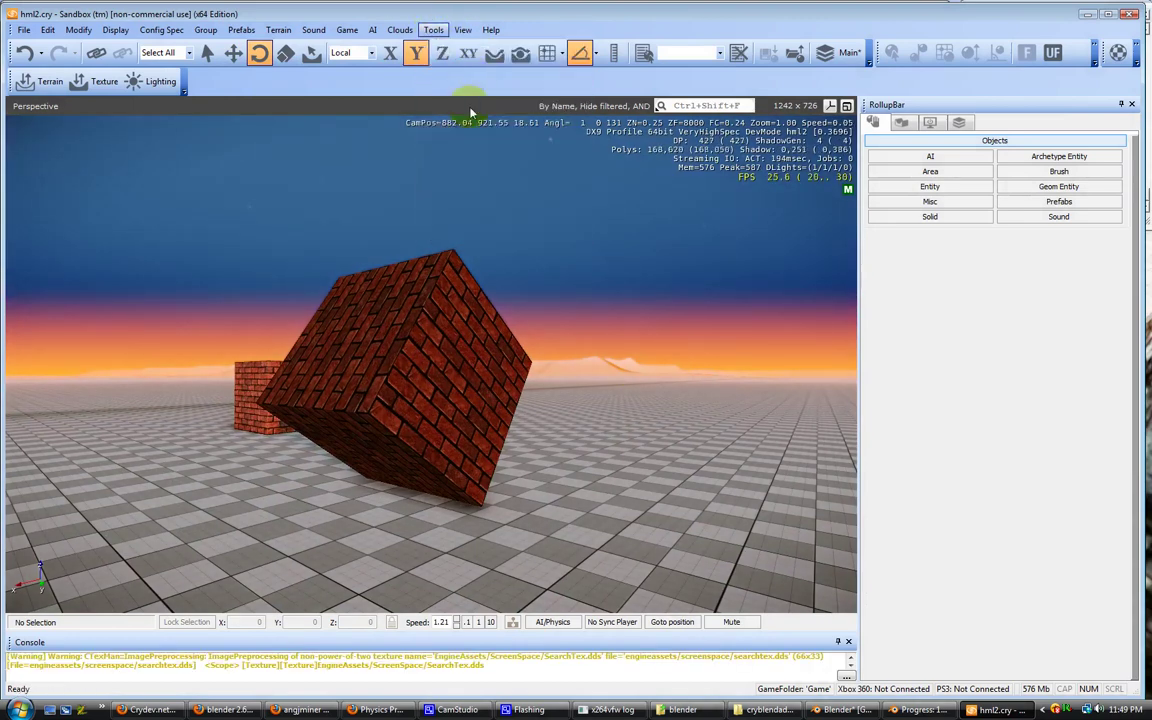
{"action": "key", "text": "ctrl+g"}
{"action": "left_click", "coordinate": [450, 400]}
{"action": "left_click", "coordinate": [440, 399]}
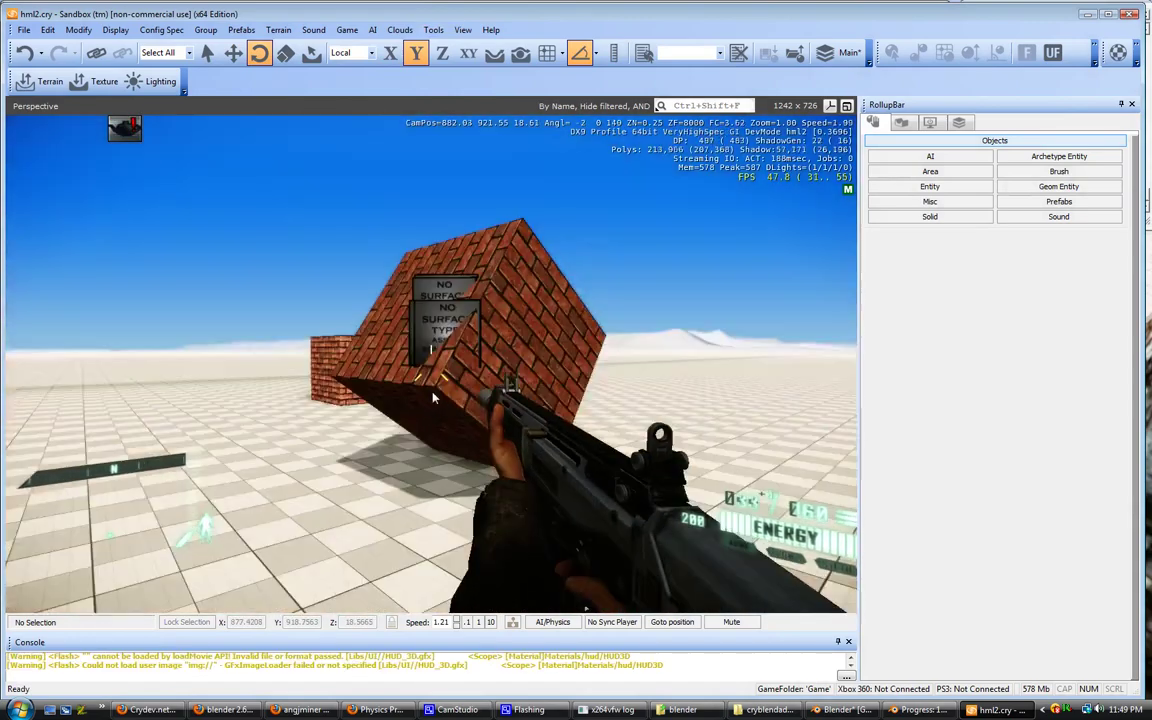
Back in the editor, rotate the tilted brick cube about Y to -5 degrees
{"action": "key", "text": "Escape"}
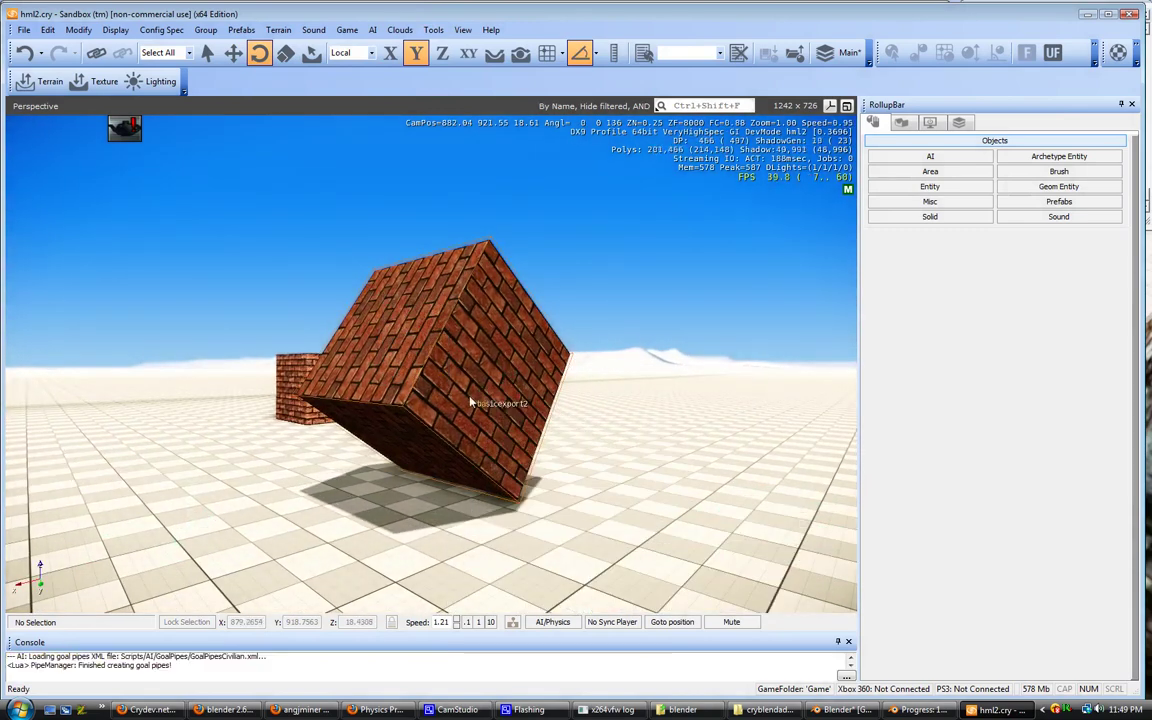
{"action": "left_click", "coordinate": [259, 56]}
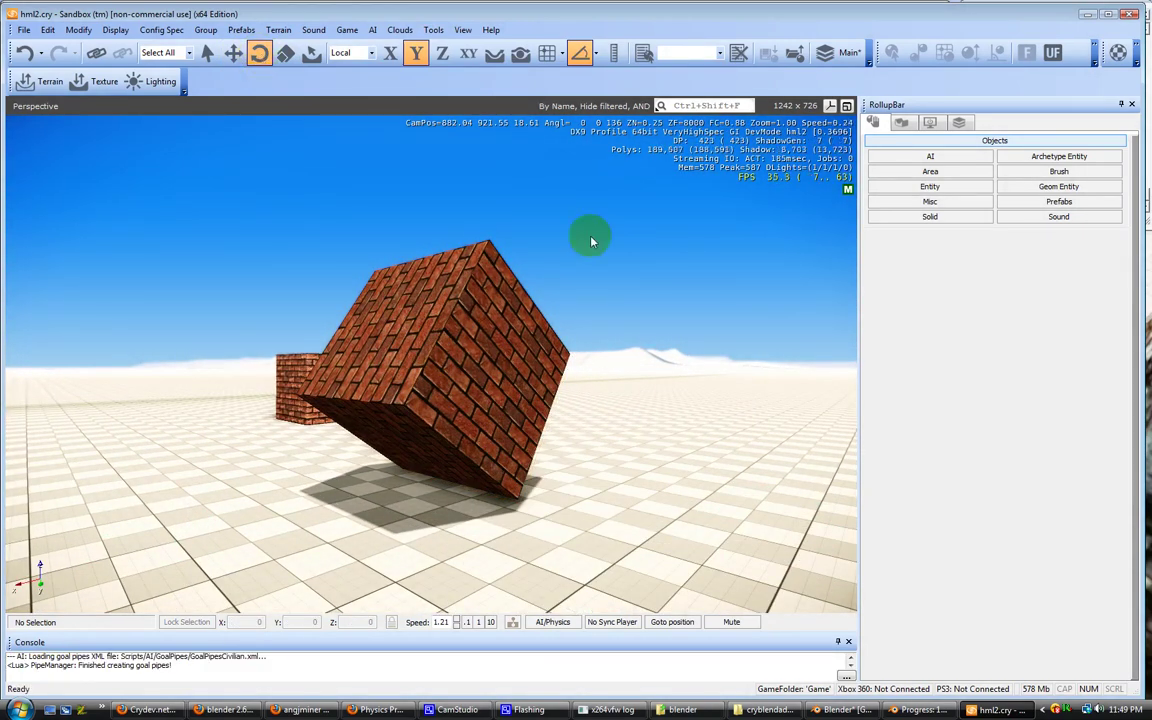
{"action": "left_click", "coordinate": [470, 378]}
{"action": "left_click_drag", "start_coordinate": [510, 380], "coordinate": [446, 372]}
Set basicexport2's mat sub-material surface type to rock in the Material Editor
{"action": "left_click", "coordinate": [826, 53]}
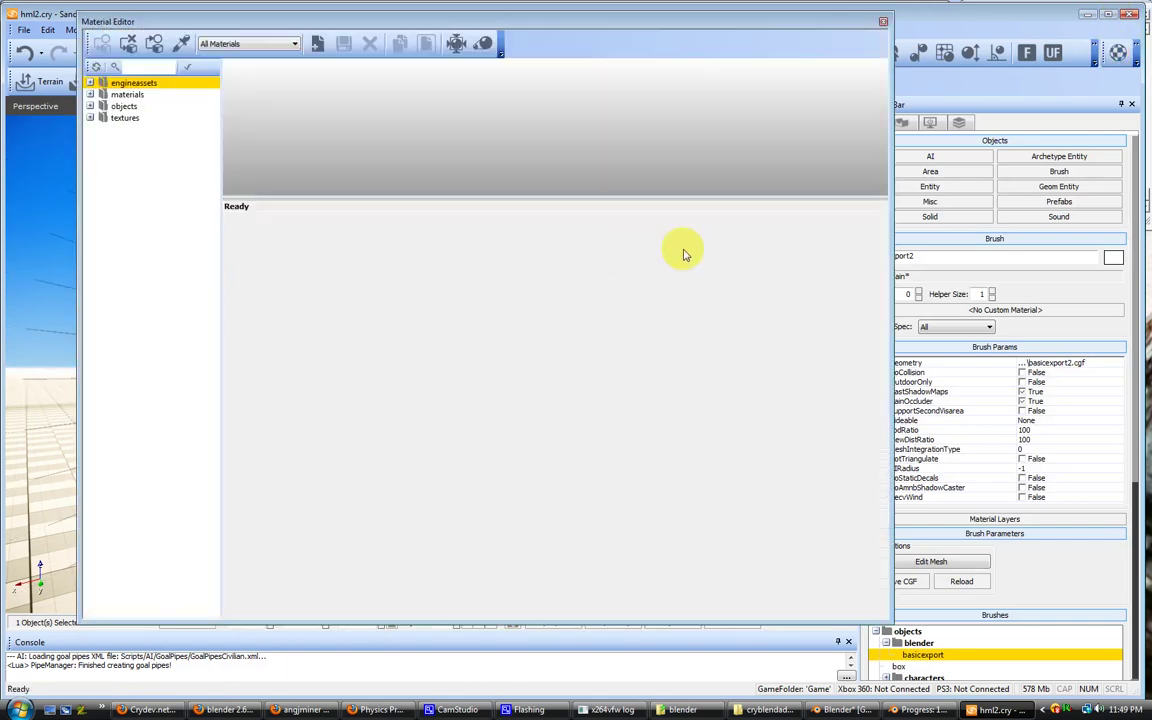
{"action": "left_click", "coordinate": [90, 106]}
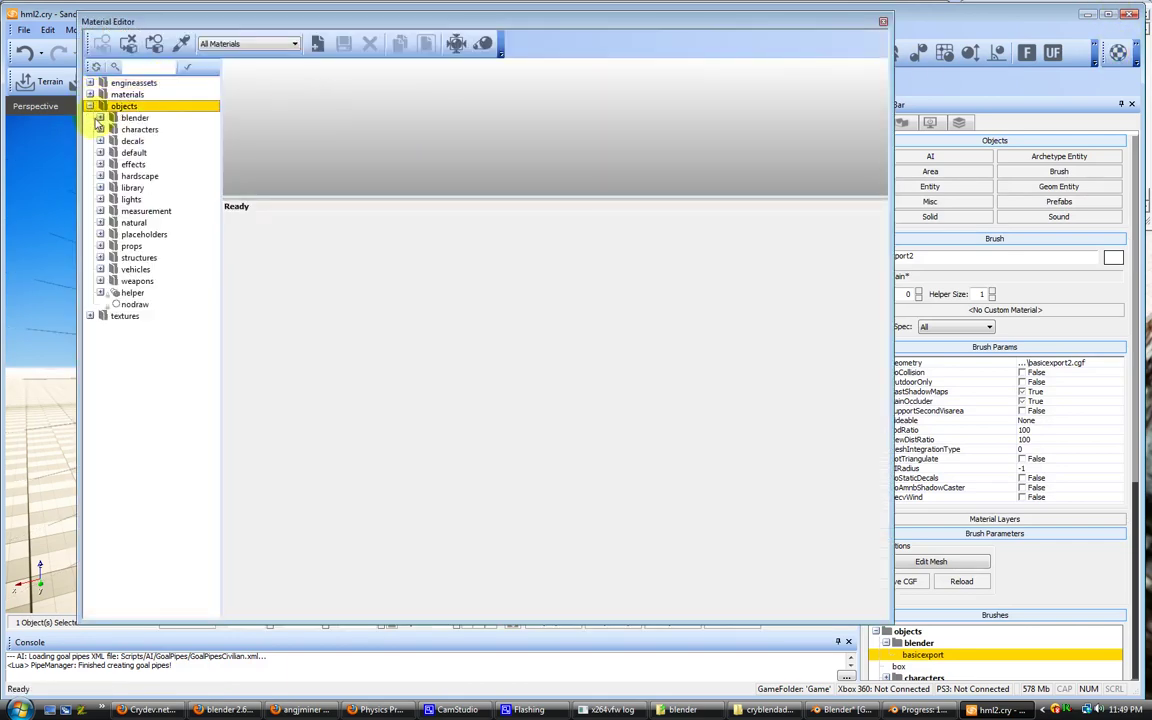
{"action": "left_click", "coordinate": [100, 118]}
{"action": "left_click", "coordinate": [111, 141]}
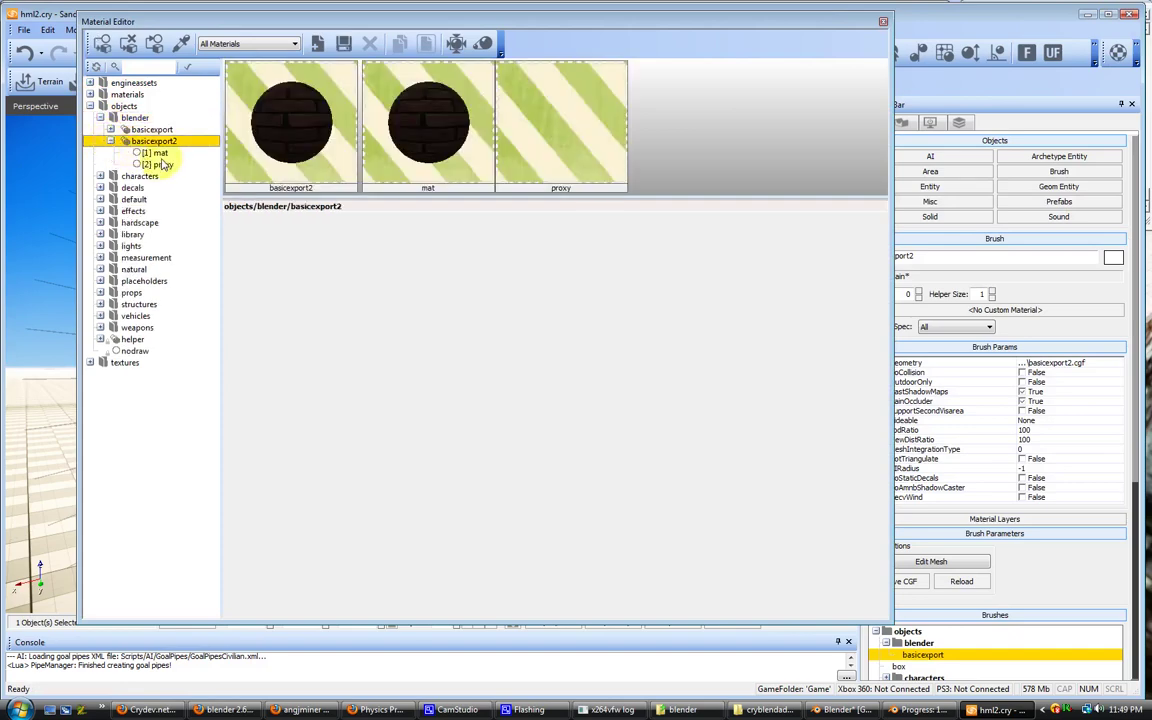
{"action": "left_click", "coordinate": [155, 153]}
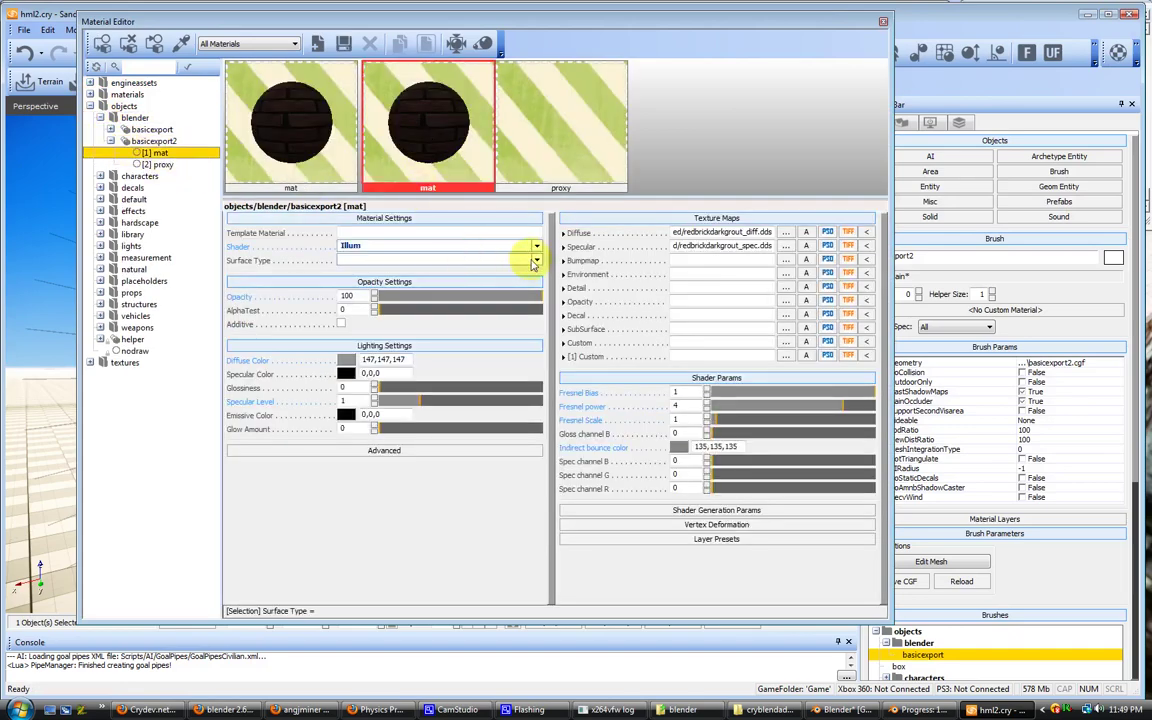
{"action": "left_click", "coordinate": [537, 260]}
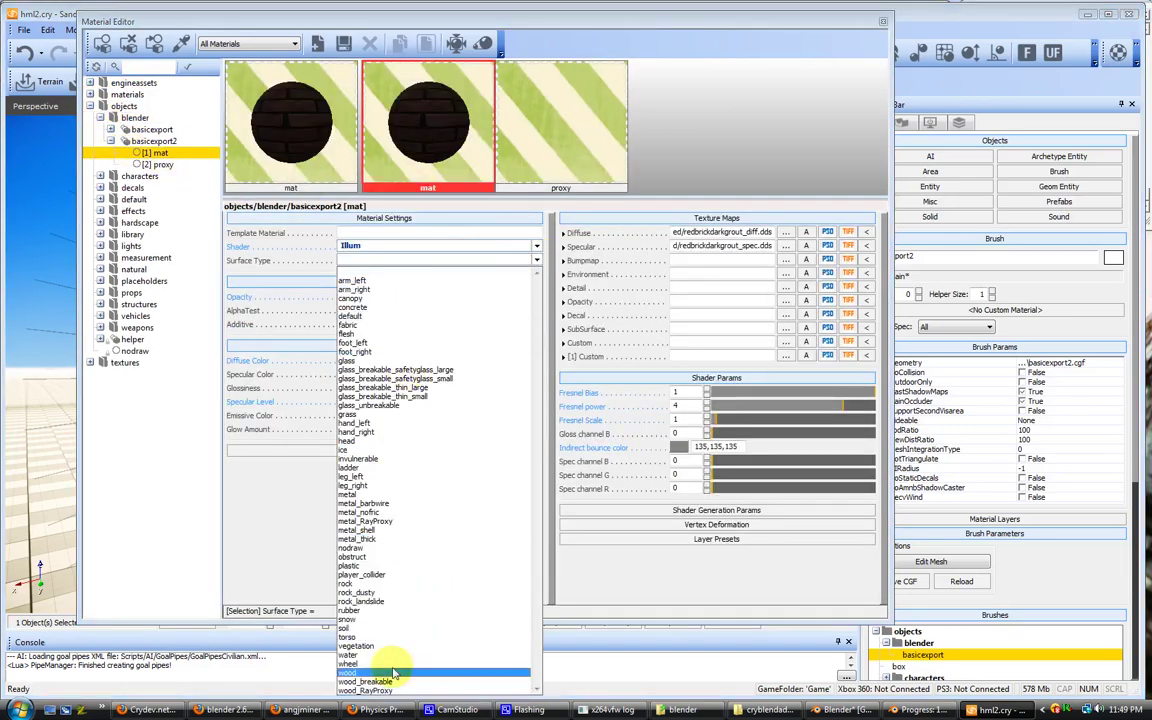
{"action": "left_click", "coordinate": [355, 583]}
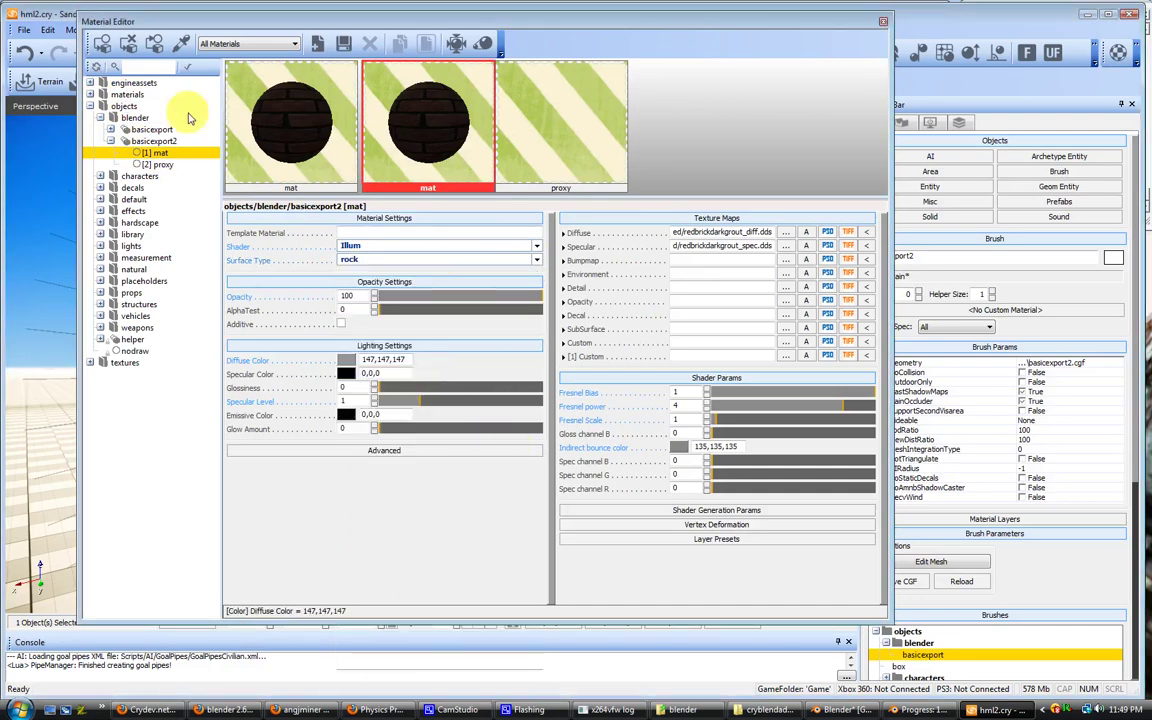
{"action": "left_click", "coordinate": [153, 141]}
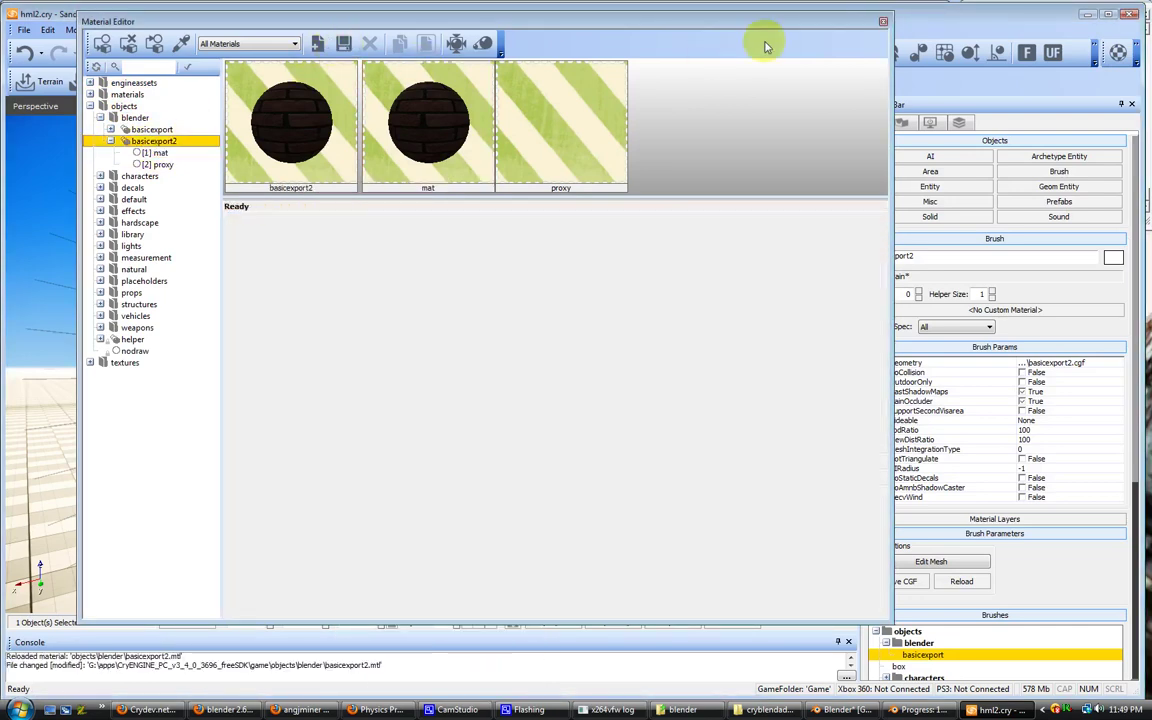
Enter game mode and fire five shots at the brick cube, leaving bullet marks
{"action": "left_click", "coordinate": [884, 22]}
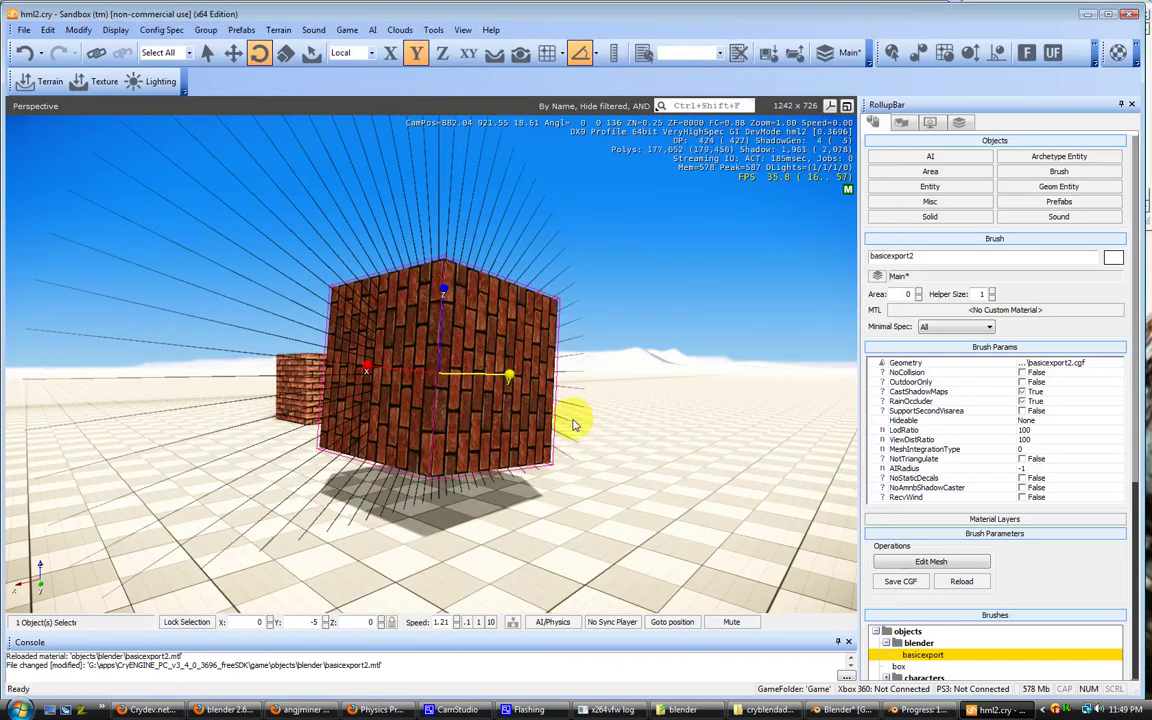
{"action": "key", "text": "ctrl+g"}
{"action": "left_click", "coordinate": [620, 445]}
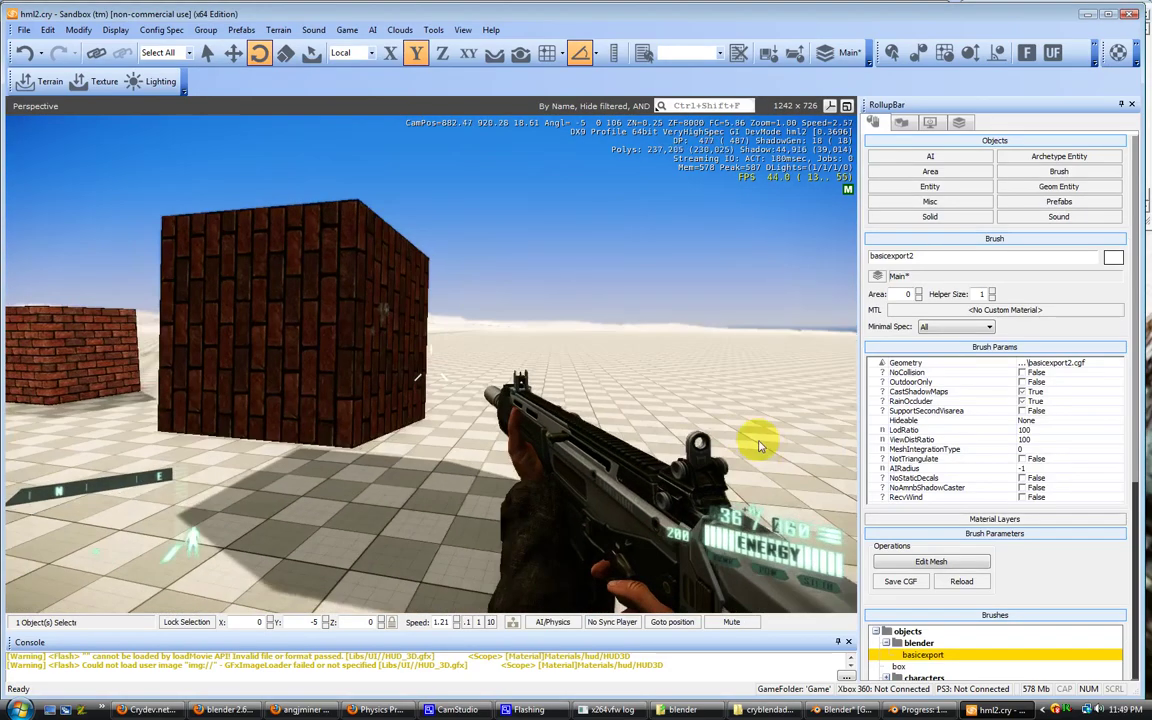
{"action": "left_click", "coordinate": [764, 429]}
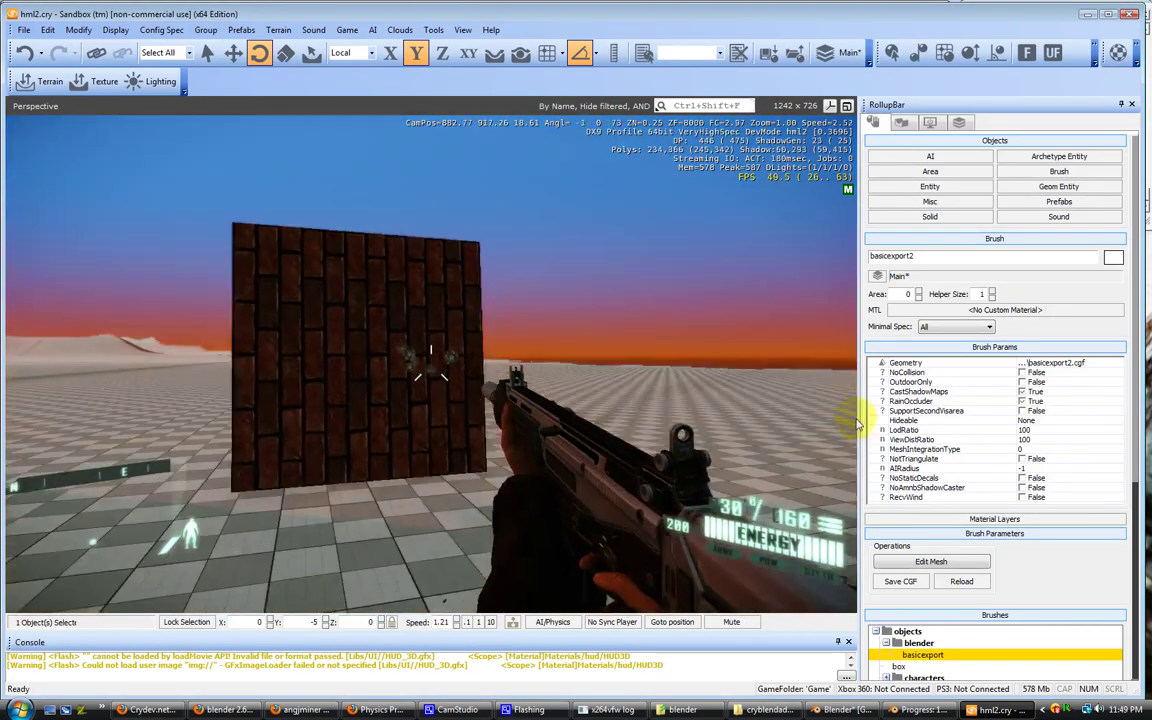
{"action": "left_click", "coordinate": [853, 407]}
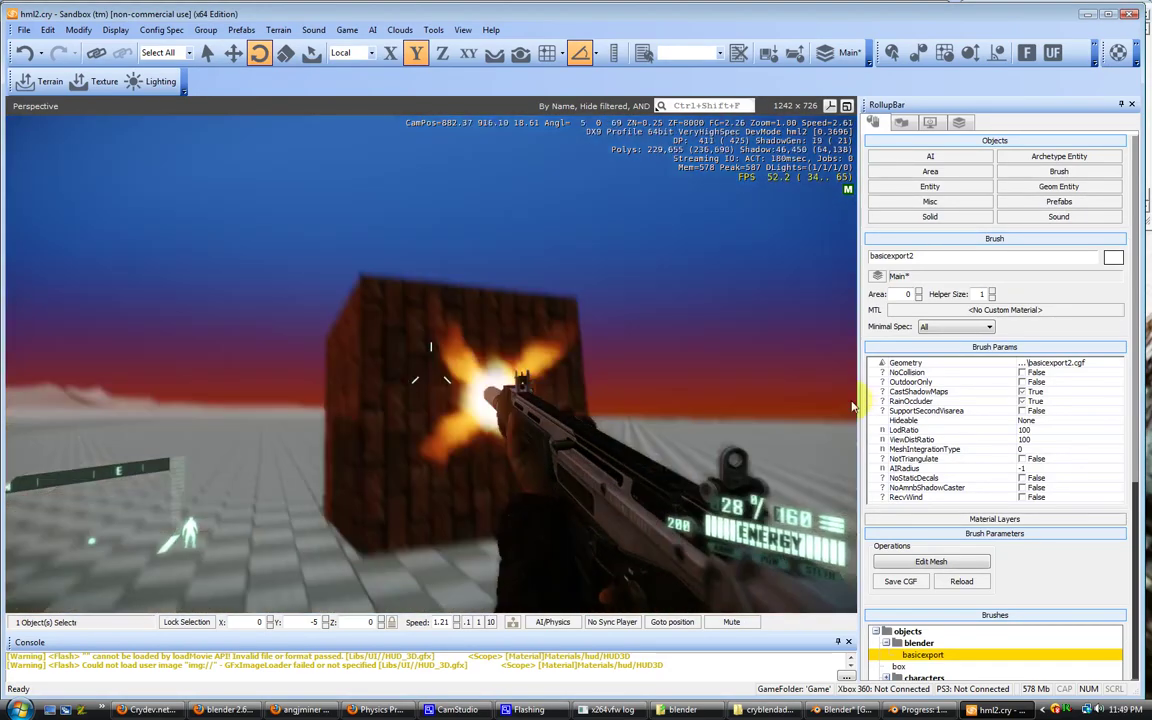
{"action": "left_click", "coordinate": [853, 407]}
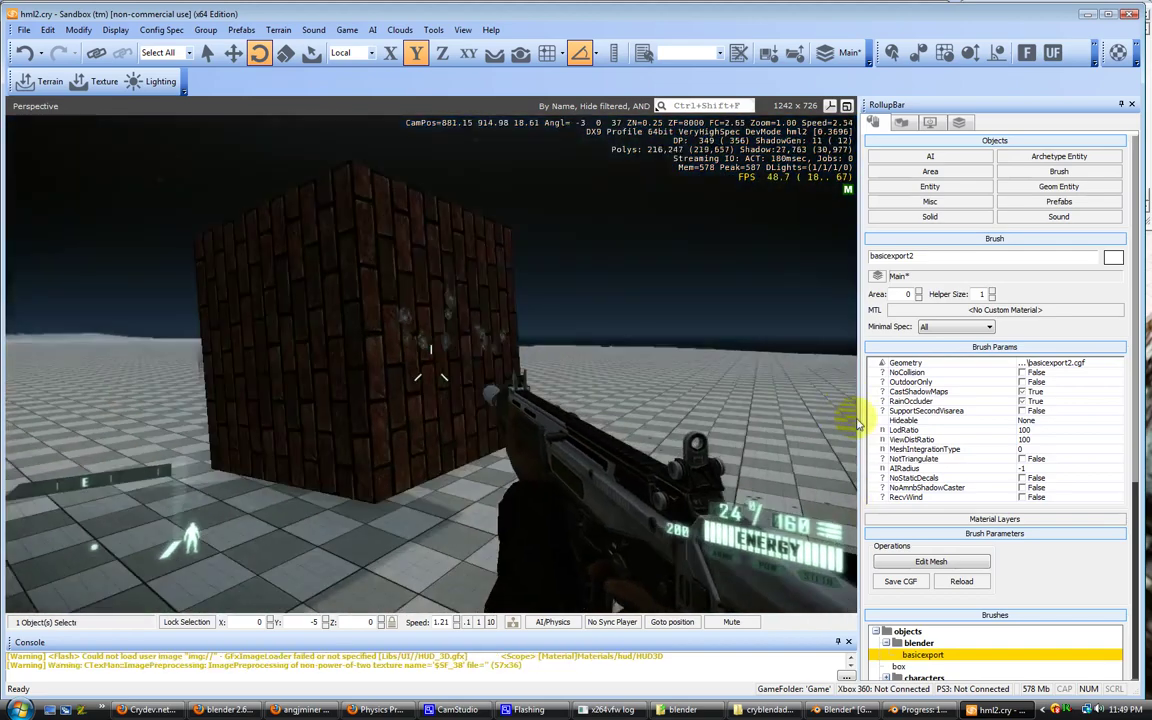
{"action": "left_click", "coordinate": [853, 412]}
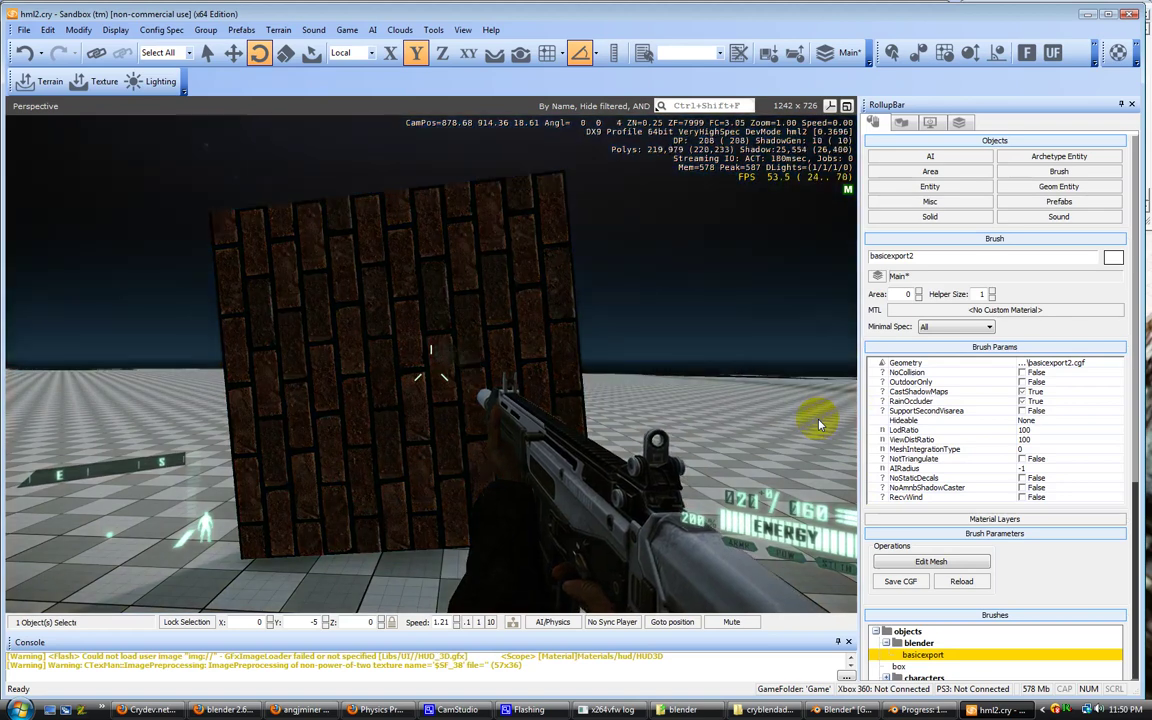
Leave game mode, toggle snapping to object surfaces and turn the view toward the wall
{"action": "key", "text": "Escape"}
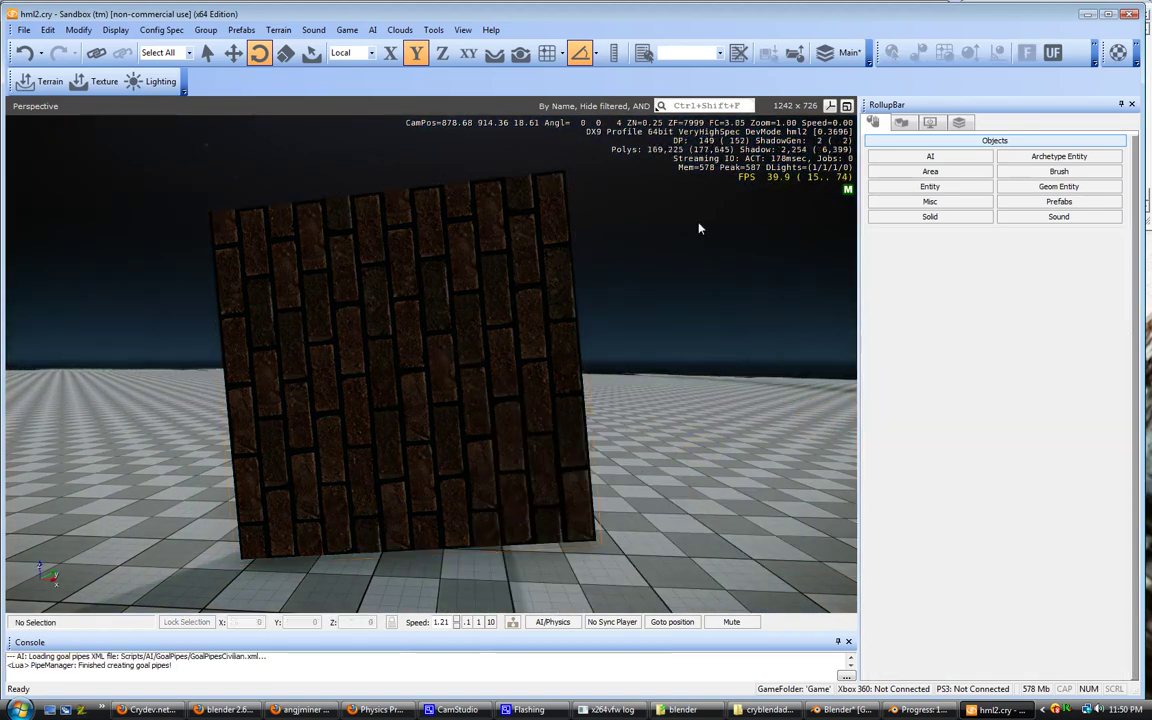
{"action": "left_click", "coordinate": [520, 52]}
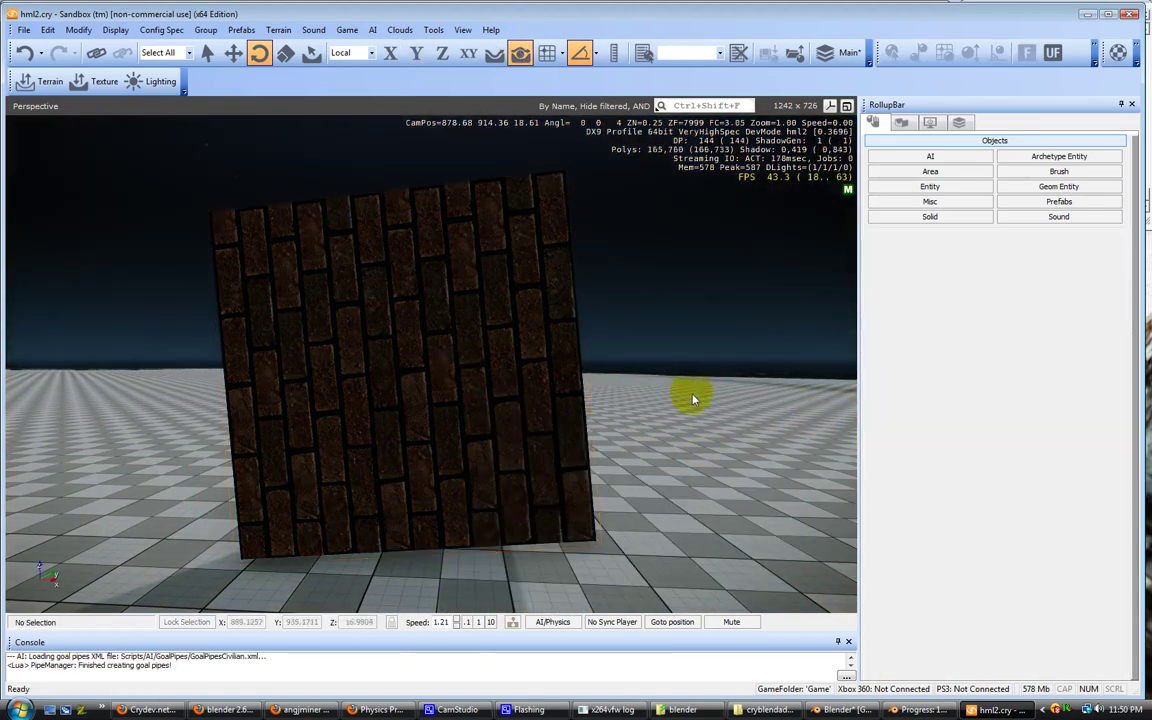
{"action": "mouse_move", "coordinate": [692, 398]}
{"action": "right_mouse_down"}
{"action": "mouse_move", "coordinate": [681, 386]}
{"action": "mouse_move", "coordinate": [685, 396]}
{"action": "right_mouse_up"}
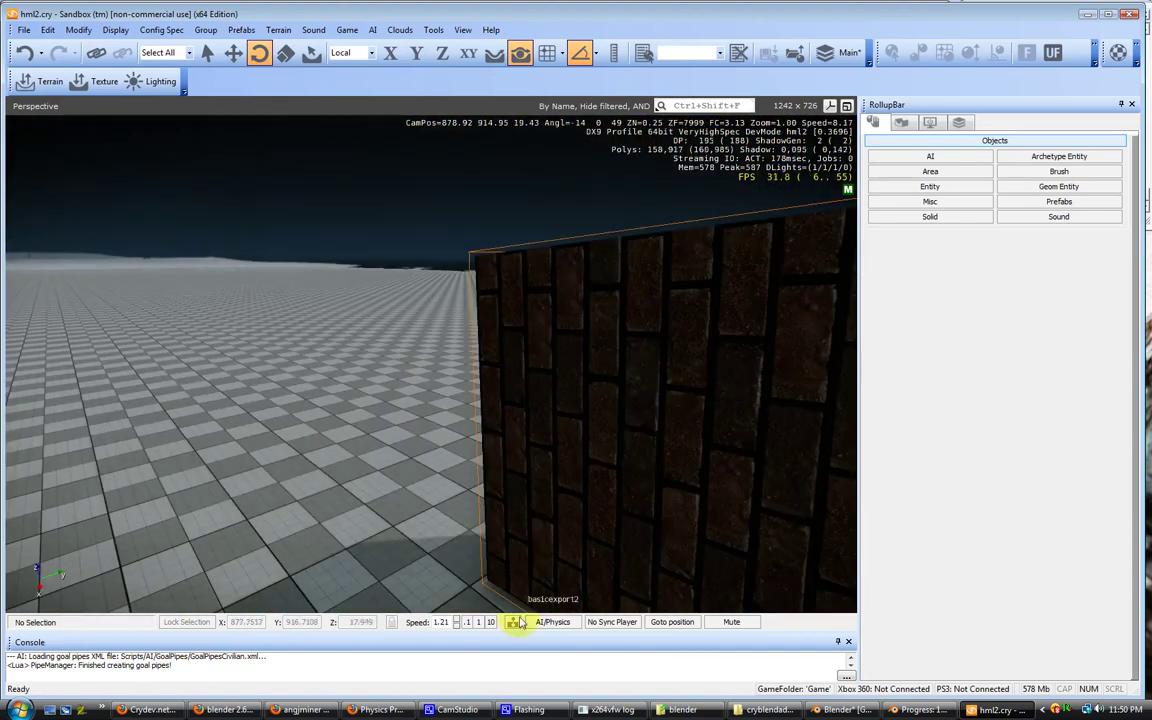
Switch to the documentation in Firefox and go back to Exporting Basic Geometry
{"action": "left_click", "coordinate": [378, 709]}
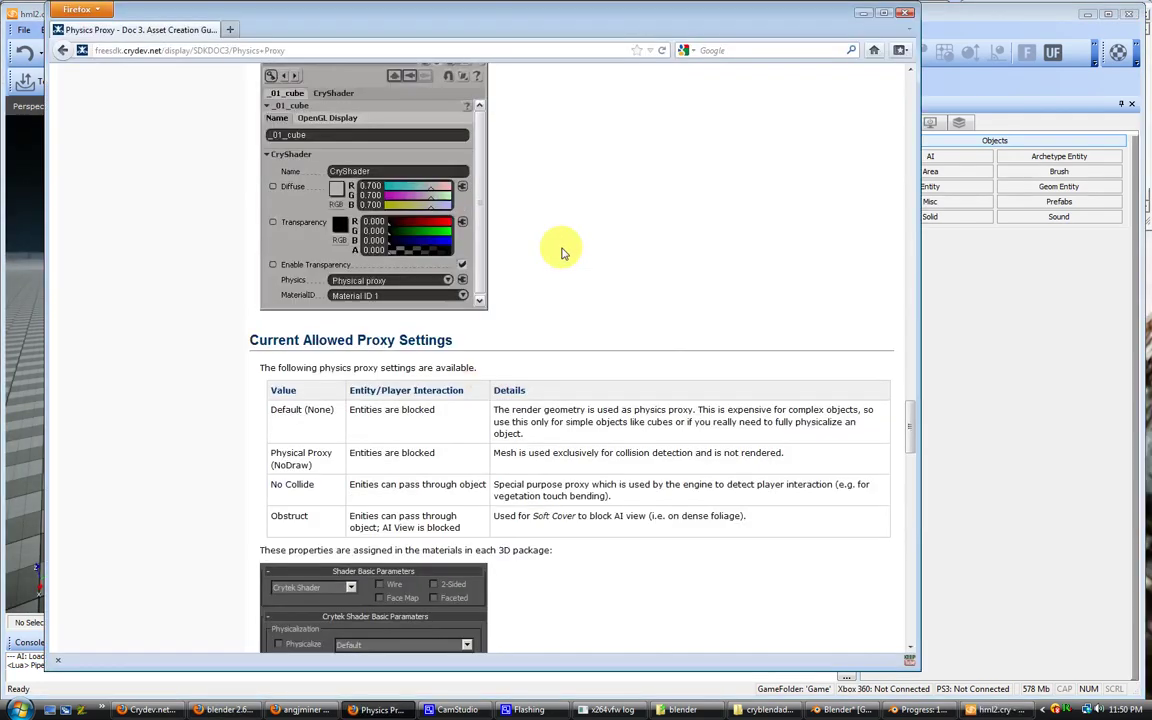
{"action": "scroll", "coordinate": [561, 252], "scroll_direction": "up", "scroll_amount": 20}
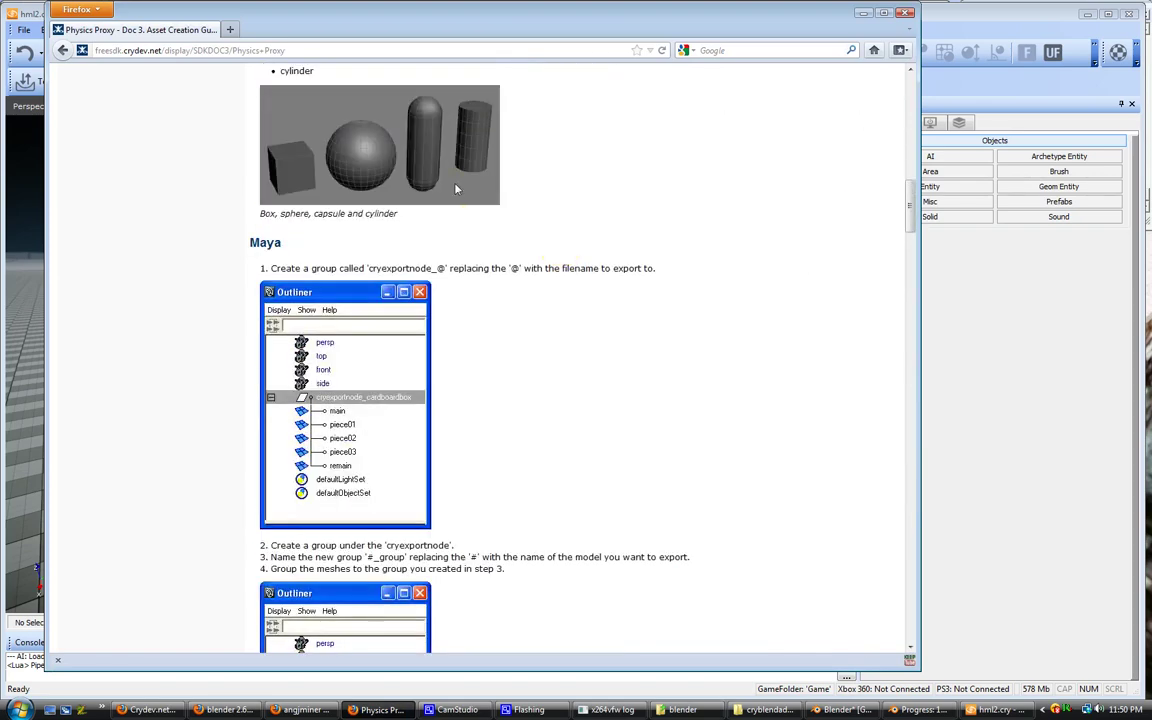
{"action": "scroll", "coordinate": [455, 189], "scroll_direction": "up", "scroll_amount": 10}
{"action": "left_click", "coordinate": [62, 50]}
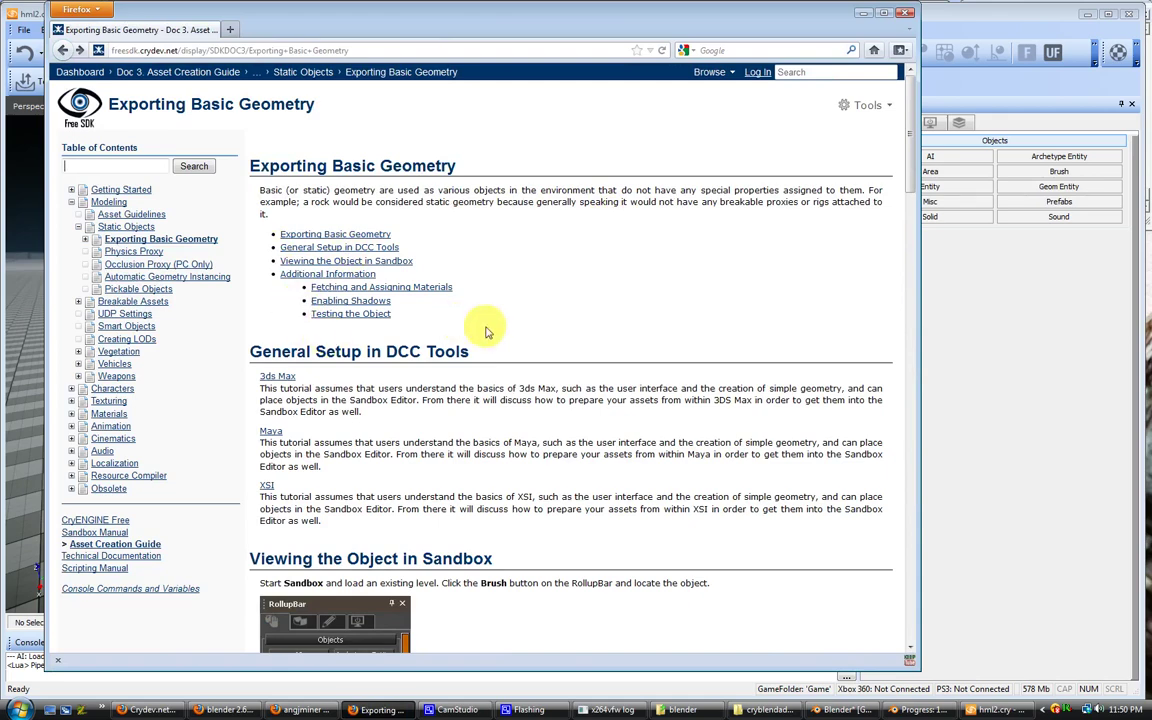
Open the Occlusion Proxy (PC Only) page and read through it
{"action": "left_click", "coordinate": [185, 265]}
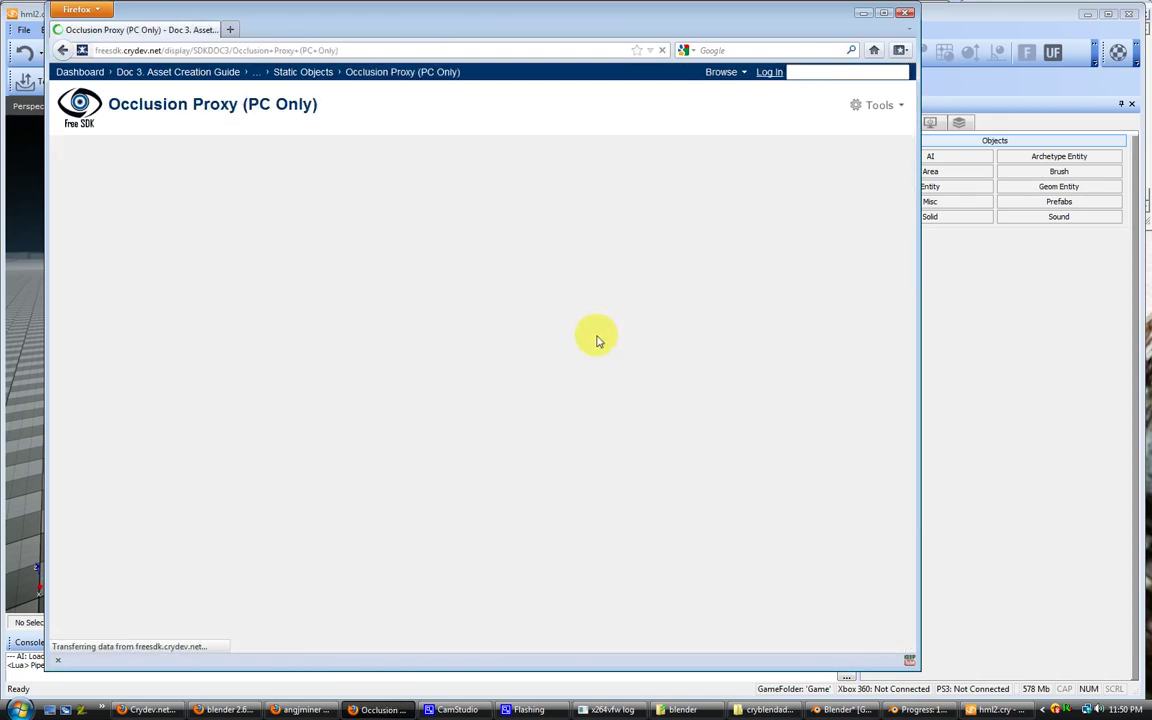
{"action": "scroll", "coordinate": [597, 340], "scroll_direction": "down", "scroll_amount": 5}
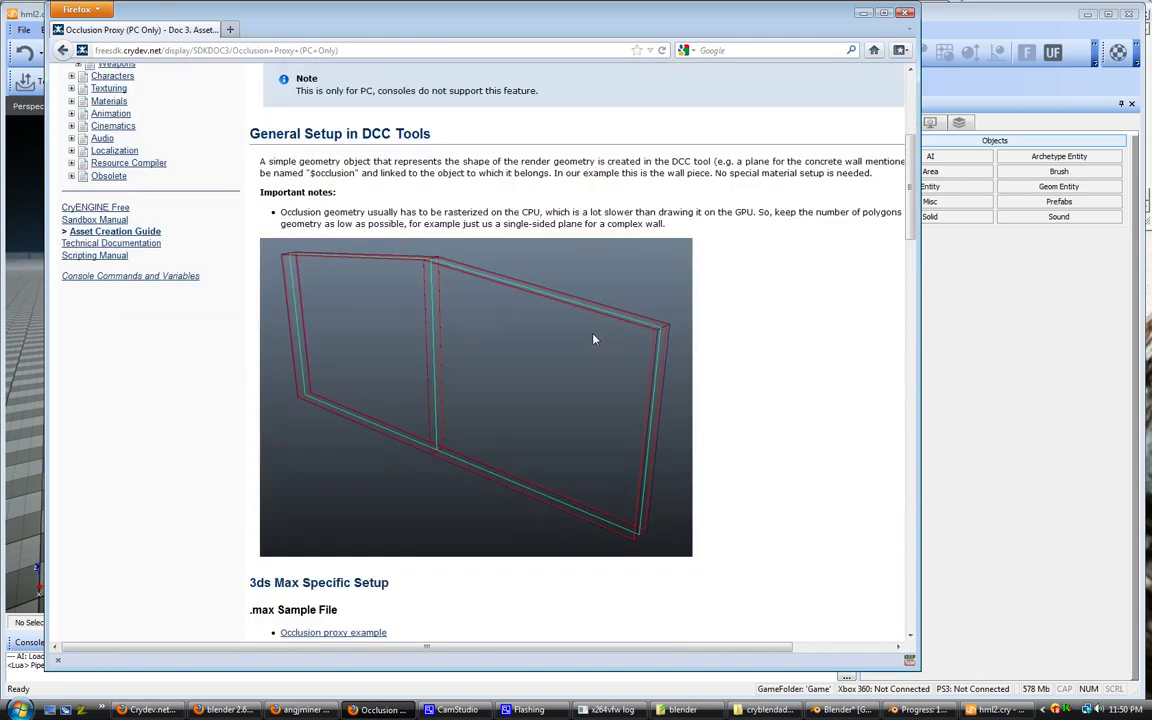
{"action": "scroll", "coordinate": [470, 162], "scroll_direction": "down", "scroll_amount": 3}
{"action": "scroll", "coordinate": [477, 153], "scroll_direction": "up", "scroll_amount": 3}
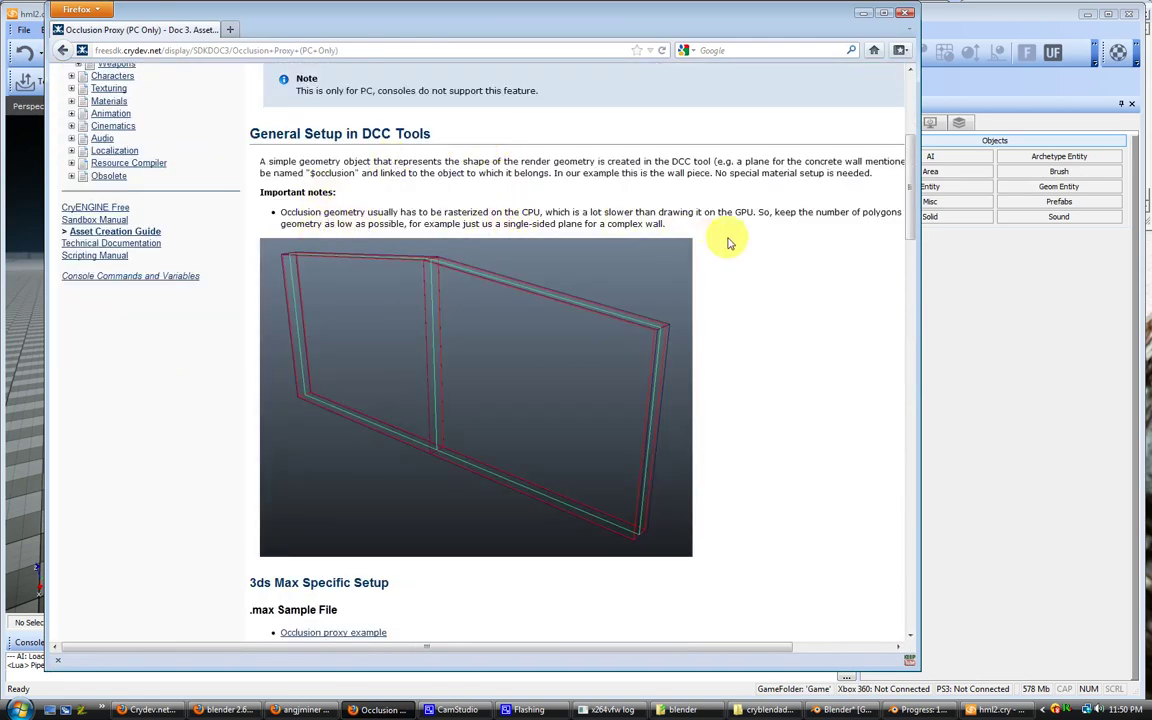
{"action": "scroll", "coordinate": [728, 245], "scroll_direction": "down", "scroll_amount": 5}
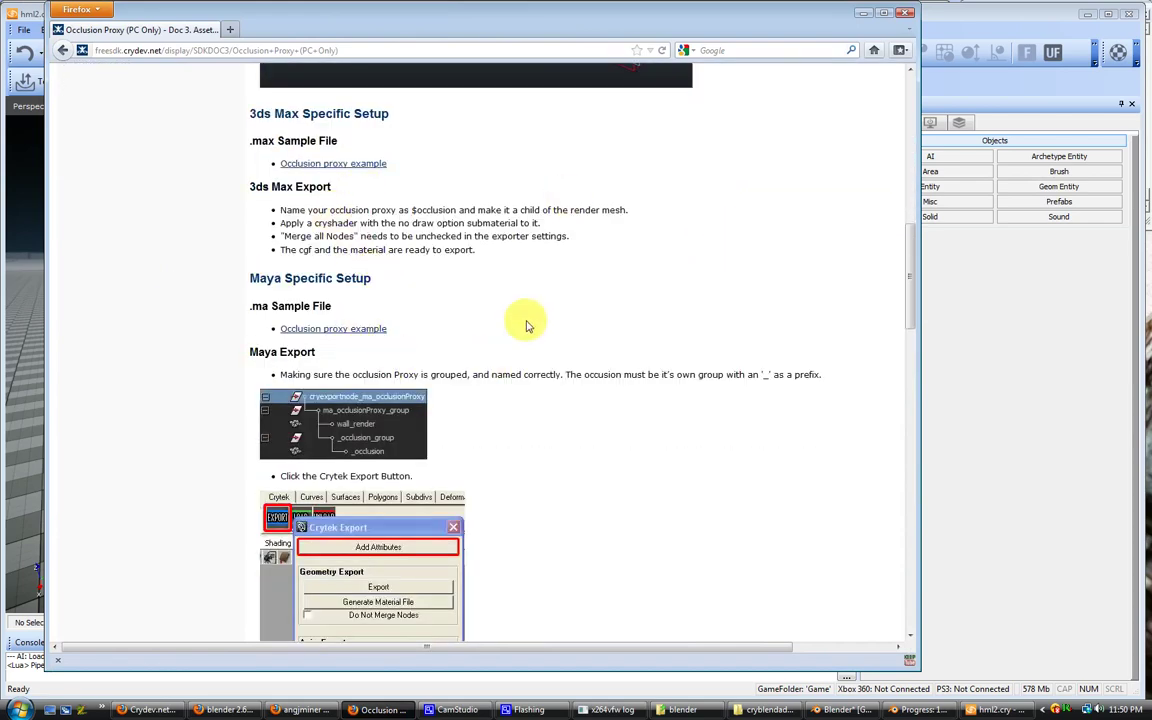
{"action": "scroll", "coordinate": [531, 325], "scroll_direction": "down", "scroll_amount": 10}
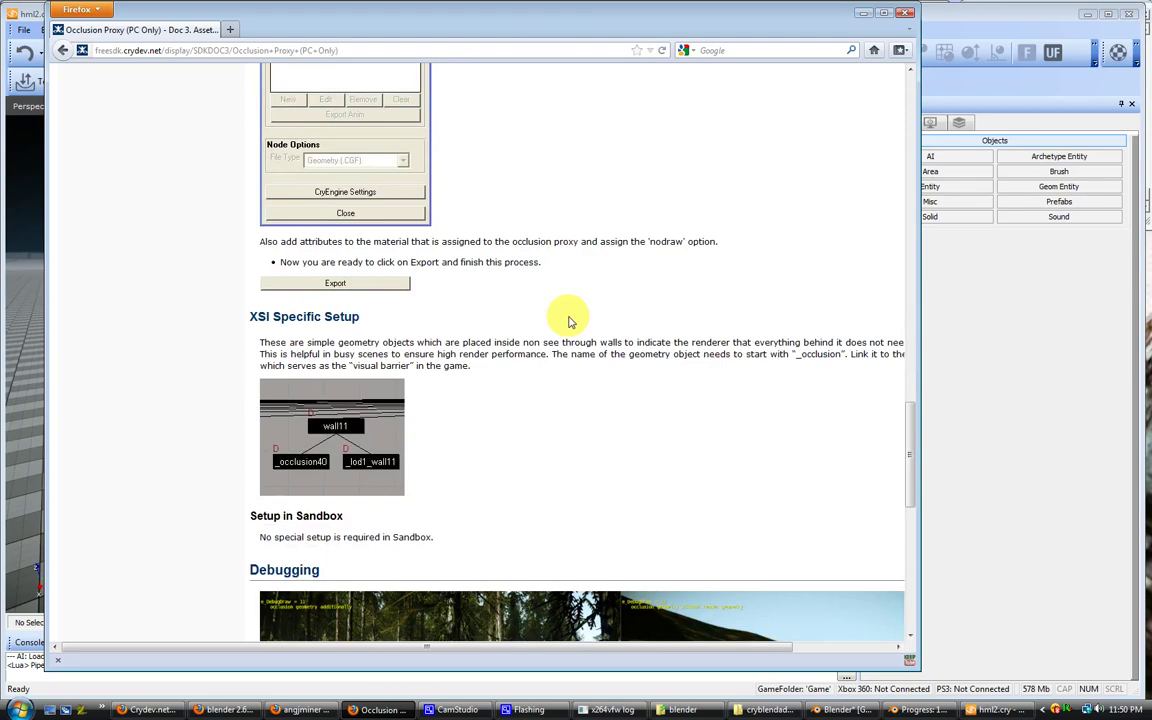
{"action": "scroll", "coordinate": [569, 321], "scroll_direction": "down", "scroll_amount": 1}
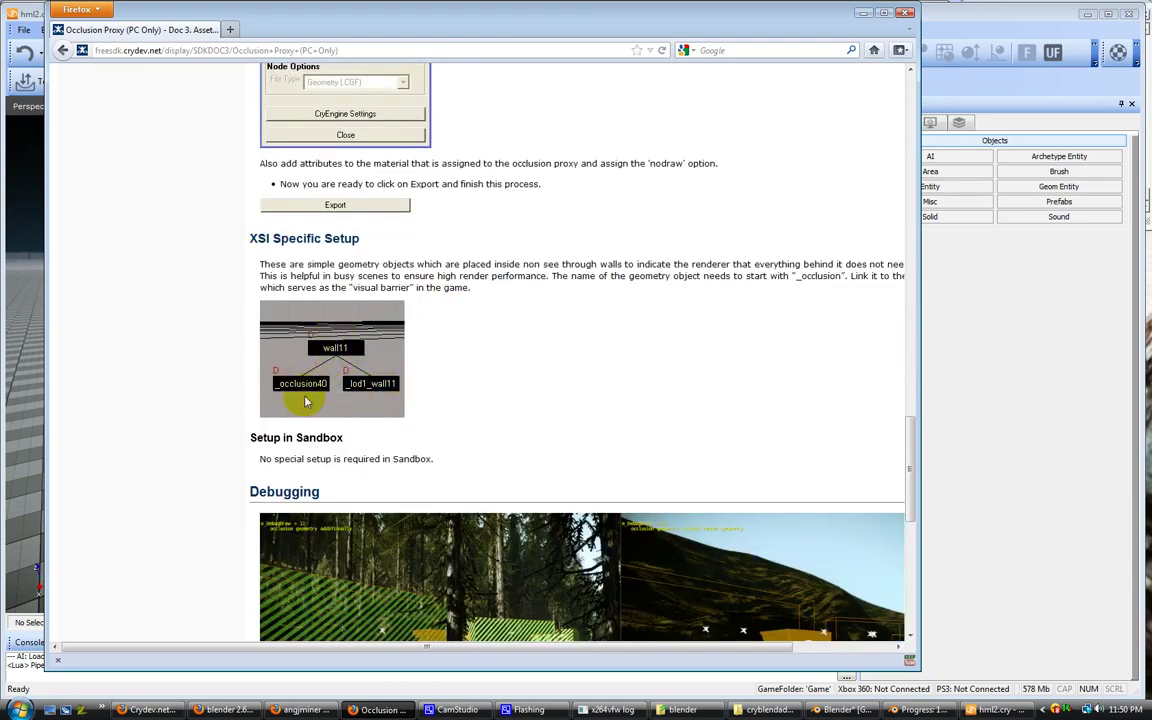
{"action": "scroll", "coordinate": [295, 390], "scroll_direction": "down", "scroll_amount": 5}
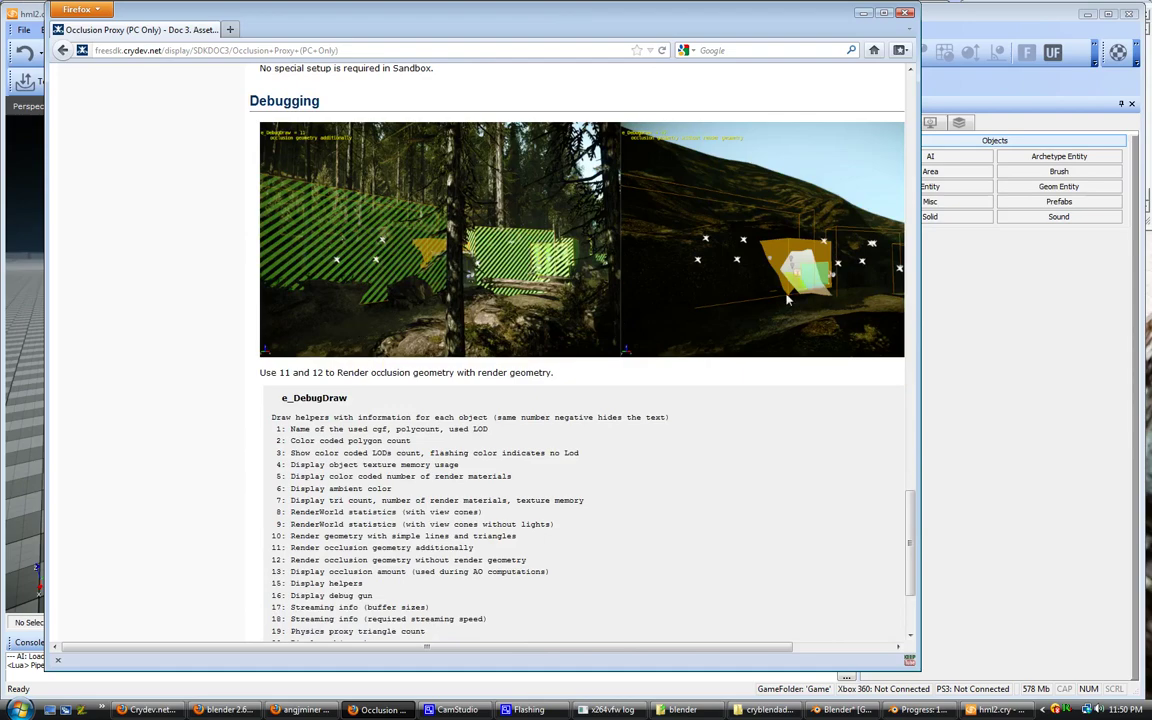
{"action": "scroll", "coordinate": [722, 360], "scroll_direction": "down", "scroll_amount": 2}
{"action": "scroll", "coordinate": [718, 355], "scroll_direction": "up", "scroll_amount": 8}
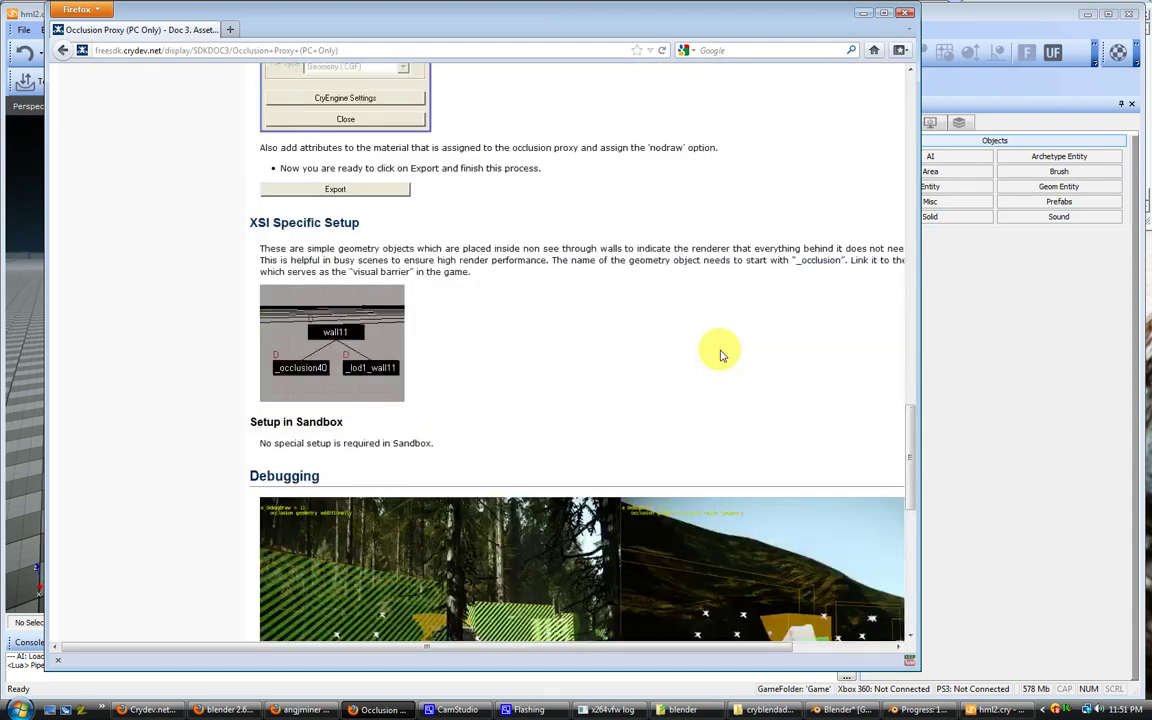
{"action": "scroll", "coordinate": [700, 345], "scroll_direction": "up", "scroll_amount": 15}
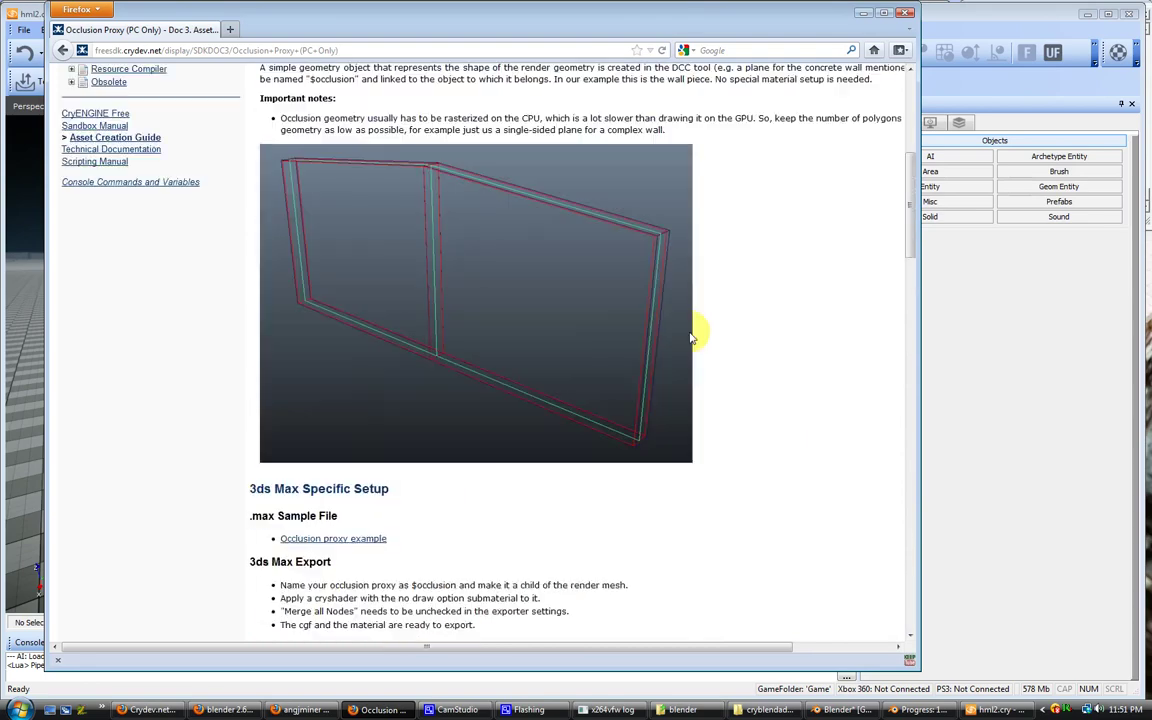
{"action": "scroll", "coordinate": [690, 333], "scroll_direction": "up", "scroll_amount": 5}
{"action": "scroll", "coordinate": [541, 291], "scroll_direction": "up", "scroll_amount": 3}
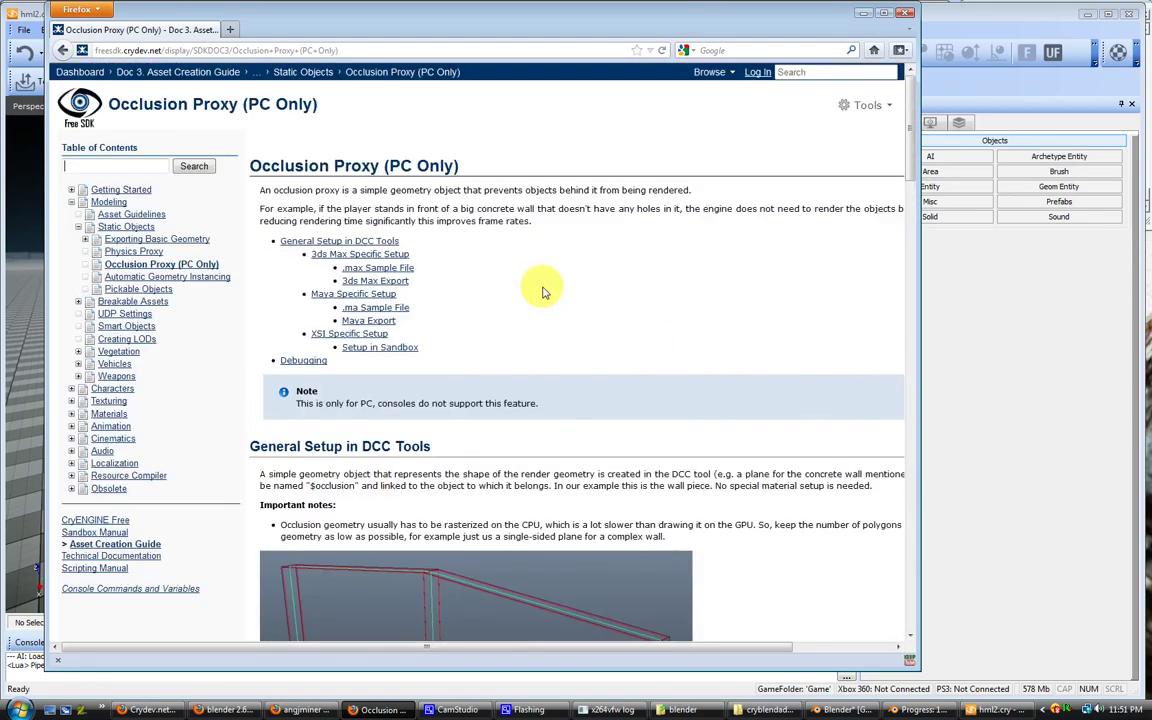
Skim the Automatic Geometry Instancing page, then go to the Pickable Objects page
{"action": "left_click", "coordinate": [214, 279]}
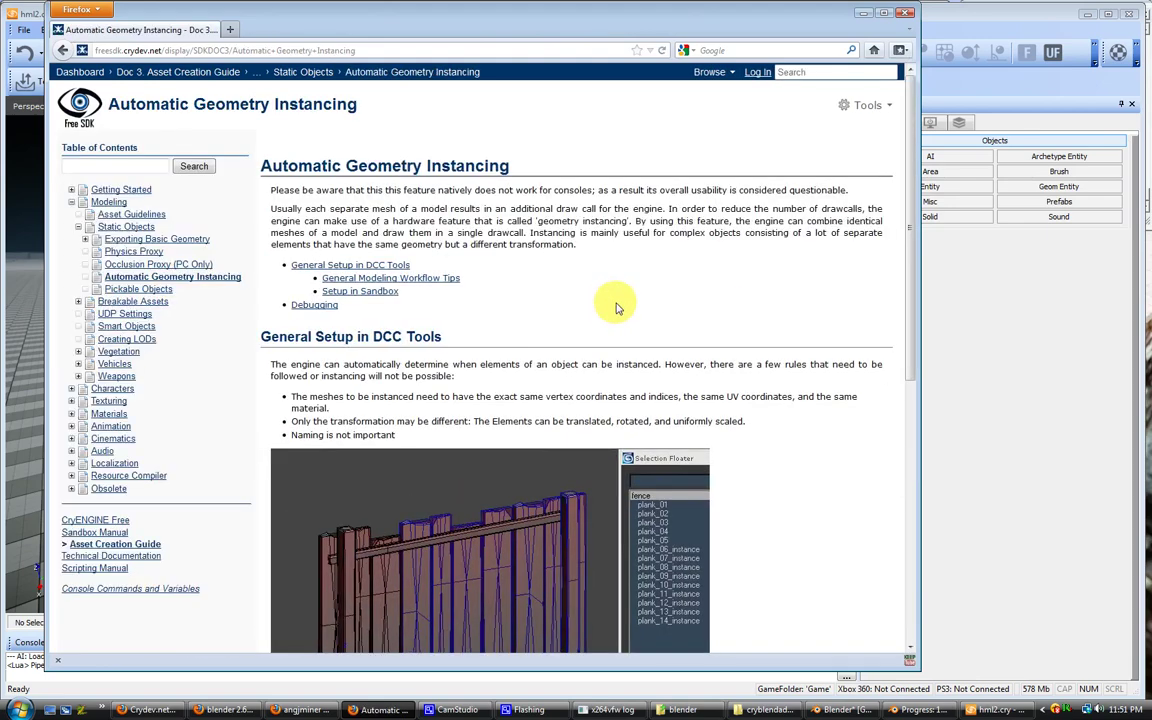
{"action": "scroll", "coordinate": [617, 308], "scroll_direction": "down", "scroll_amount": 5}
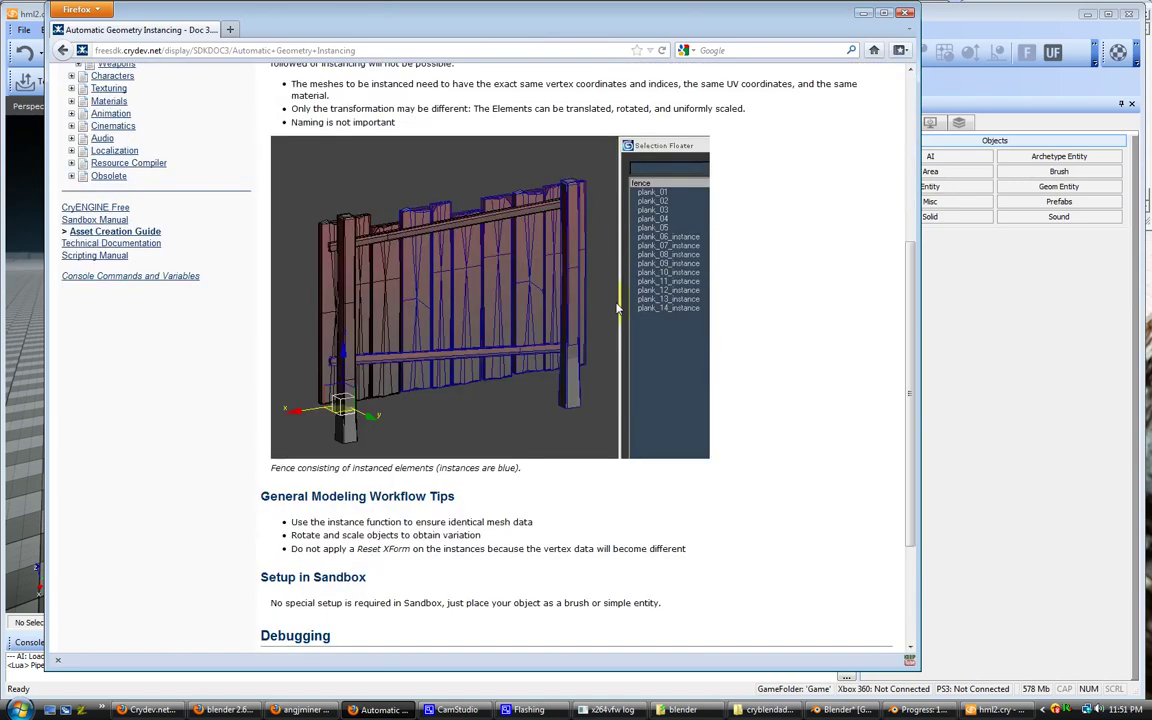
{"action": "scroll", "coordinate": [617, 308], "scroll_direction": "up", "scroll_amount": 5}
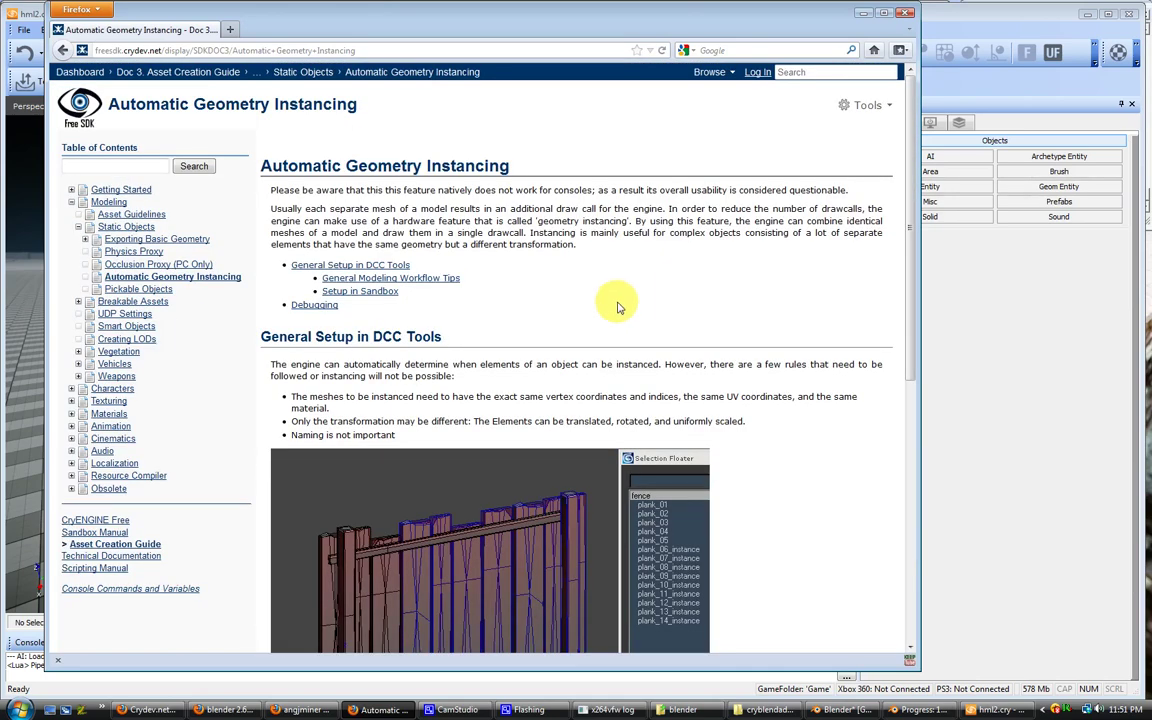
{"action": "left_click", "coordinate": [168, 290]}
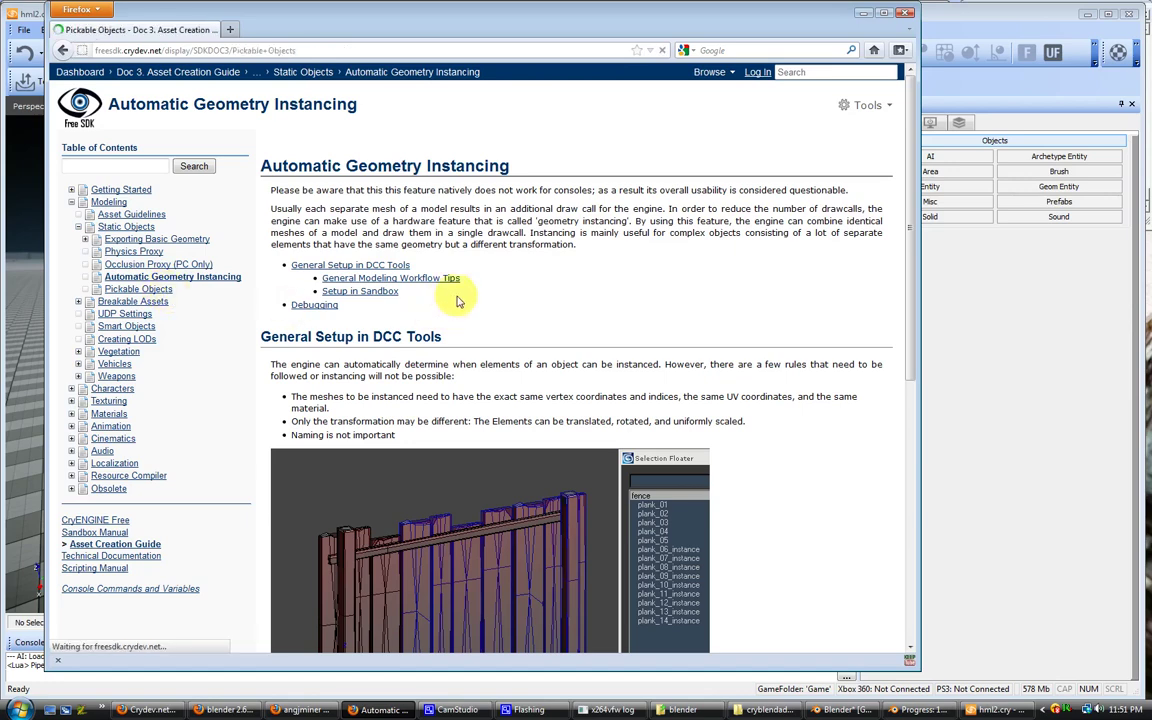